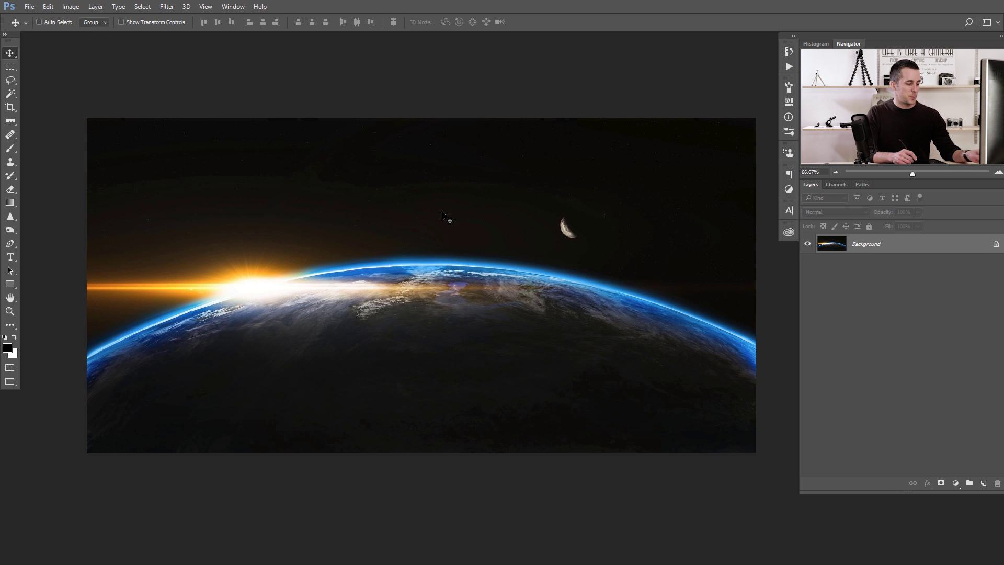
Create a new white RGB document 1100 pixels wide and 1600 pixels high at 72 pixels/inch.
{"action": "key", "text": "ctrl+n"}
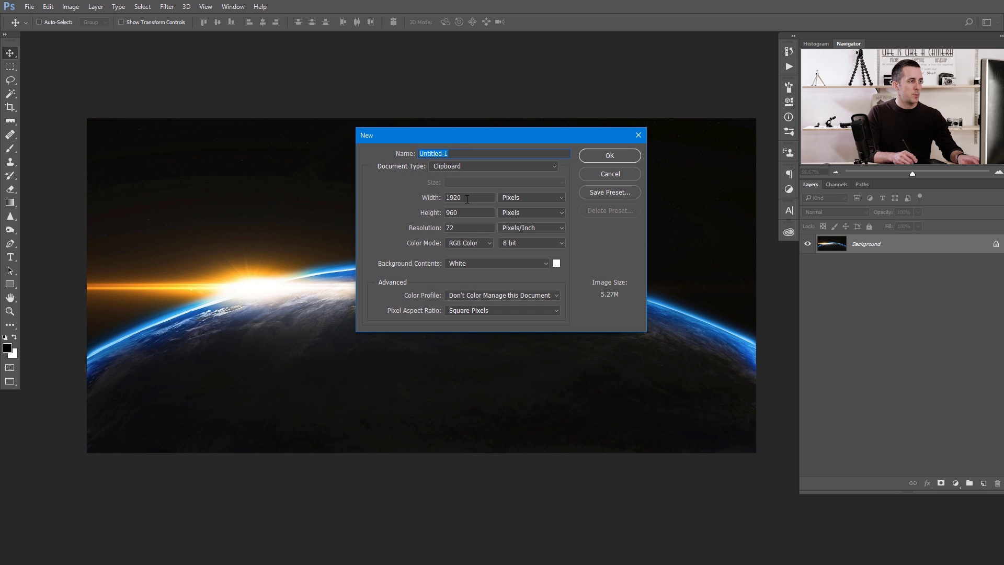
{"action": "double_click", "coordinate": [466, 199]}
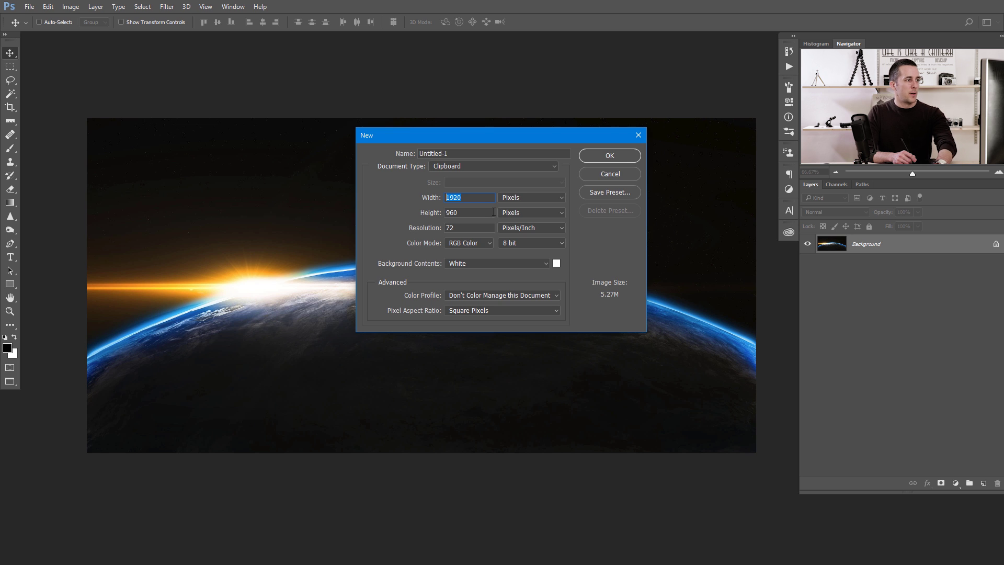
{"action": "type", "text": "100"}
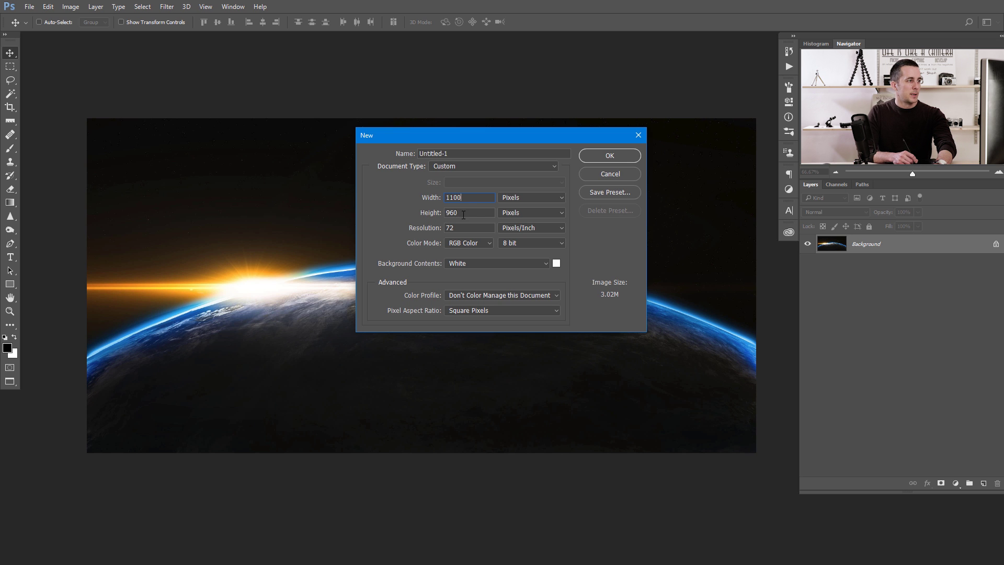
{"action": "type", "text": "136"}
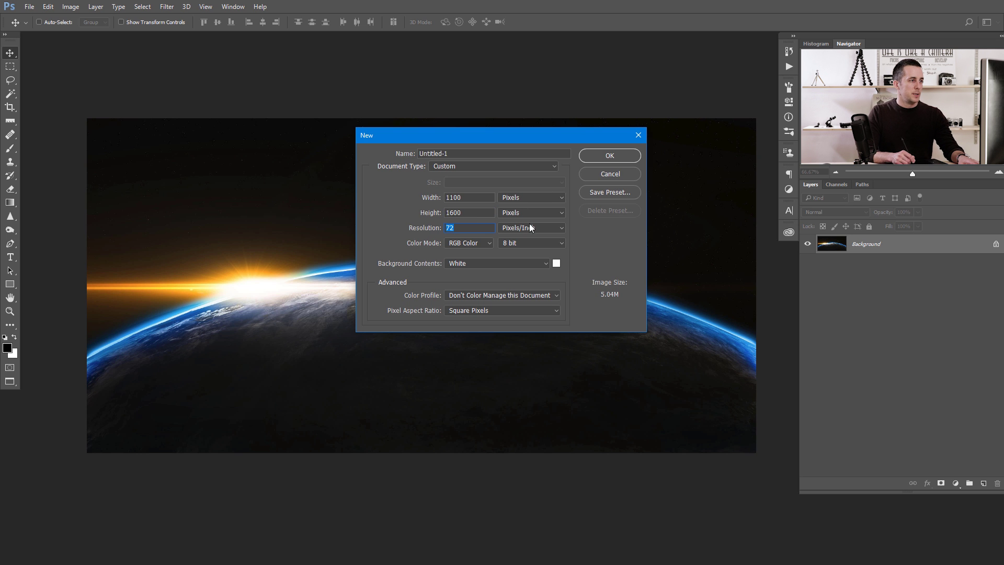
{"action": "left_click", "coordinate": [601, 159]}
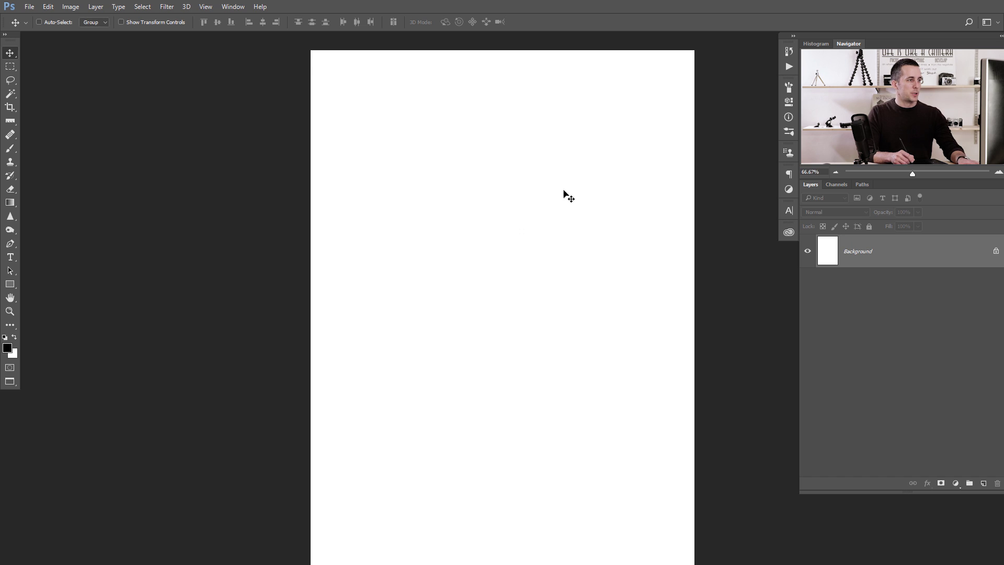
{"action": "scroll", "coordinate": [507, 253], "scroll_direction": "down", "scroll_amount": 2}
{"action": "left_click_drag", "start_coordinate": [496, 258], "coordinate": [432, 230]}
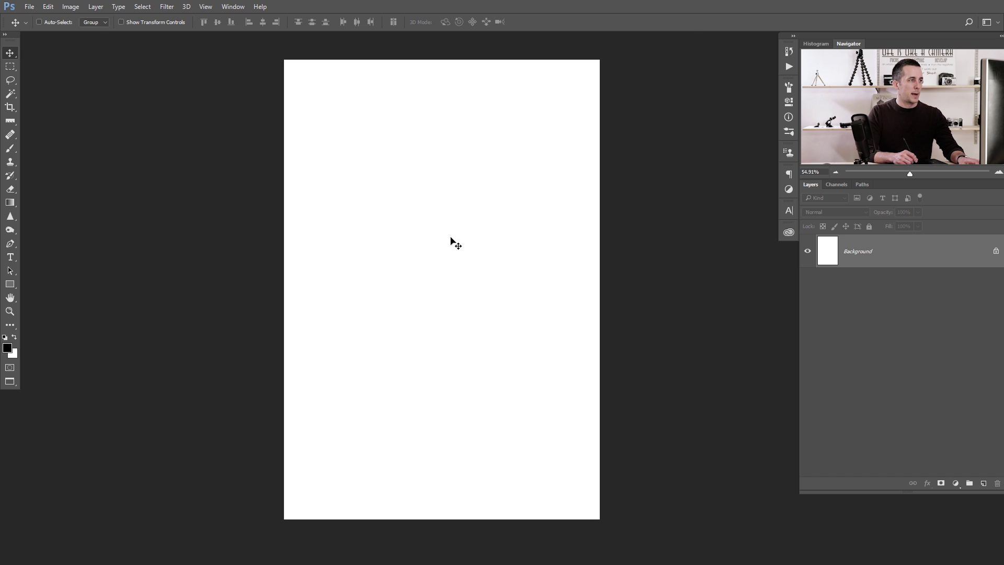
Switch to the standard screen mode and copy the space.jpg image into the new document as a layer.
{"action": "key", "text": "f"}
{"action": "key", "text": "f"}
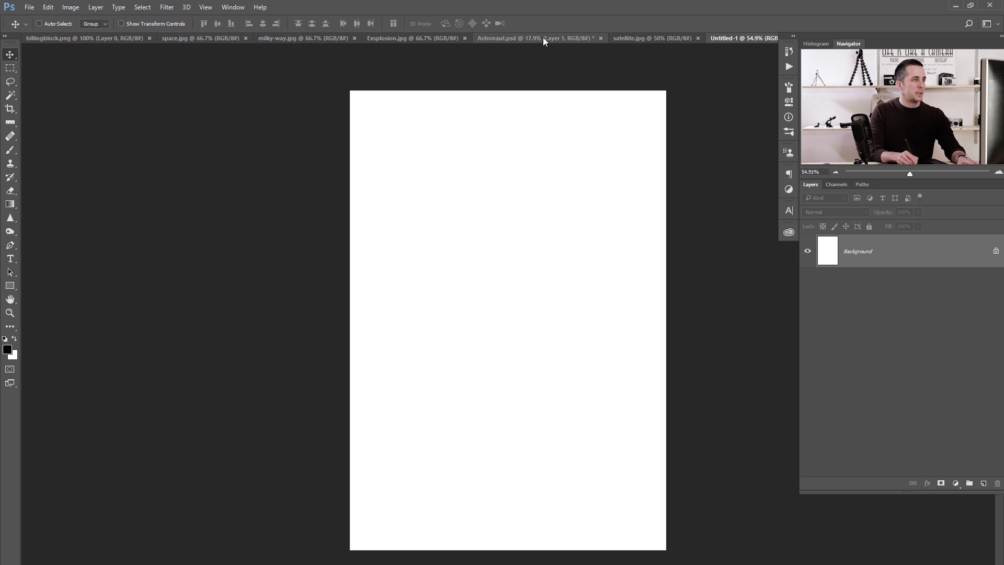
{"action": "left_click", "coordinate": [215, 37]}
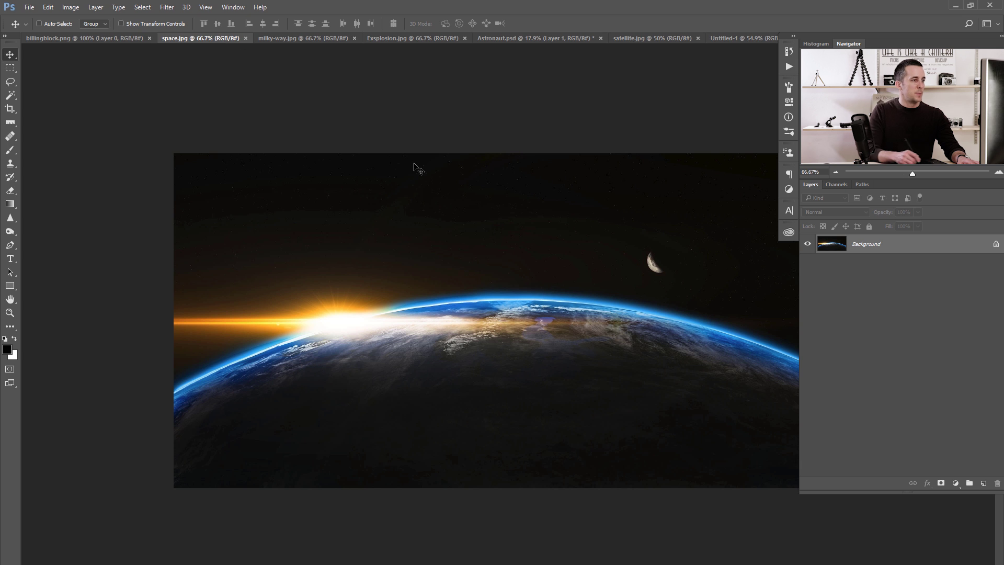
{"action": "left_click_drag", "start_coordinate": [637, 172], "coordinate": [556, 275]}
Rotate the space image to -90 degrees, scale it to about 85%, and place it against the canvas's right edge.
{"action": "key", "text": "ctrl+t"}
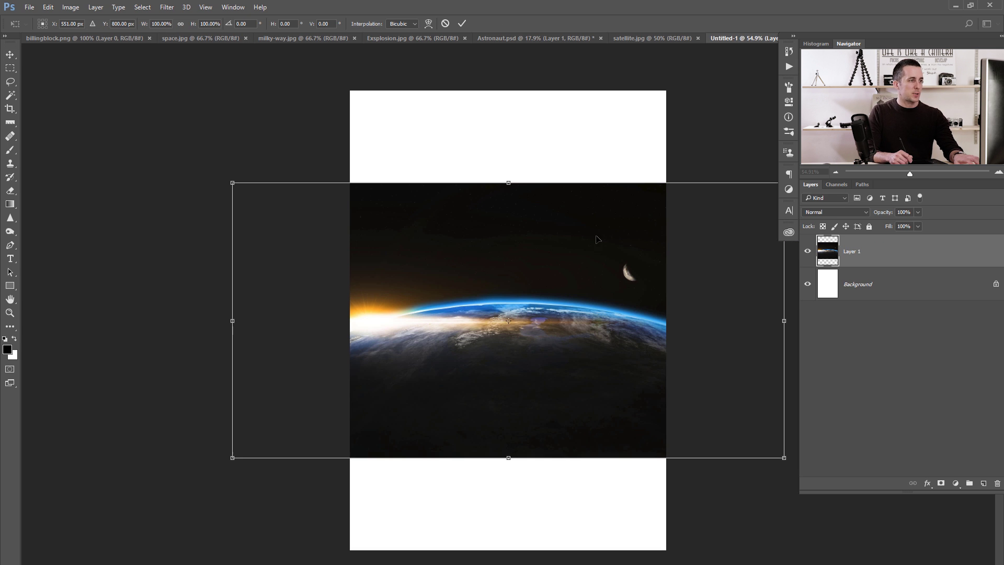
{"action": "left_click_drag", "start_coordinate": [655, 157], "coordinate": [430, 202]}
{"action": "left_click_drag", "start_coordinate": [531, 244], "coordinate": [578, 217]}
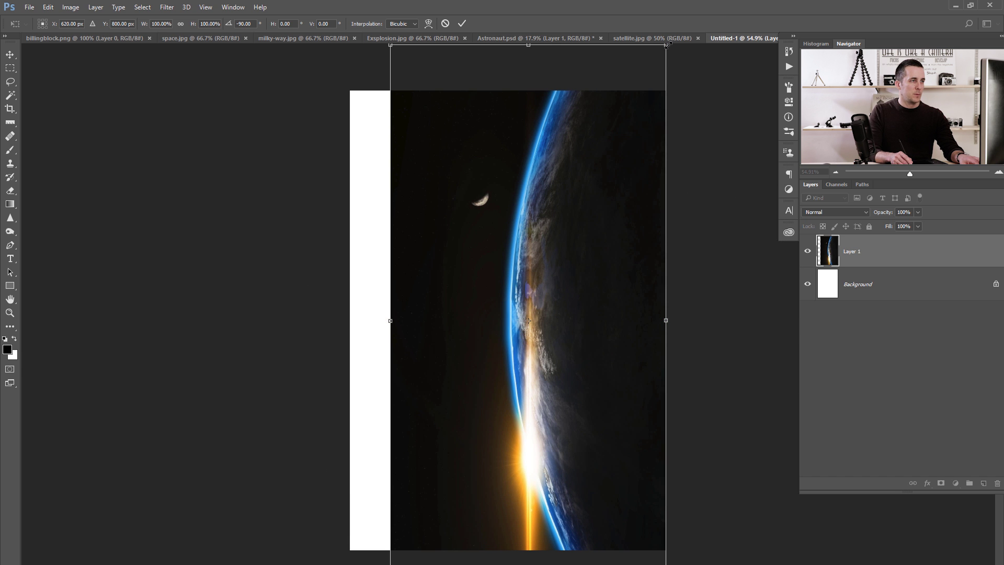
{"action": "left_click_drag", "start_coordinate": [667, 45], "coordinate": [640, 85]}
{"action": "left_click_drag", "start_coordinate": [604, 157], "coordinate": [627, 199]}
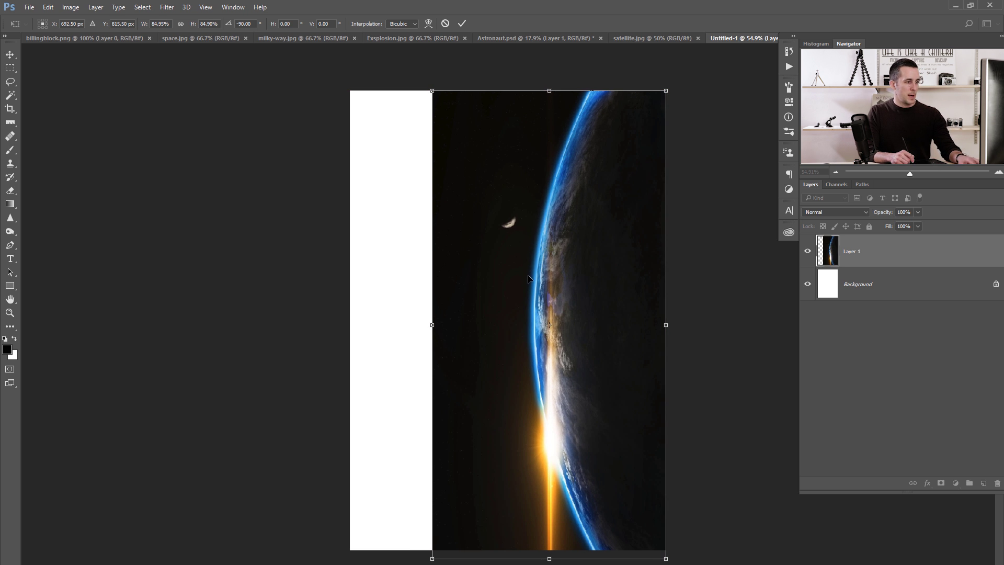
{"action": "key", "text": "Return"}
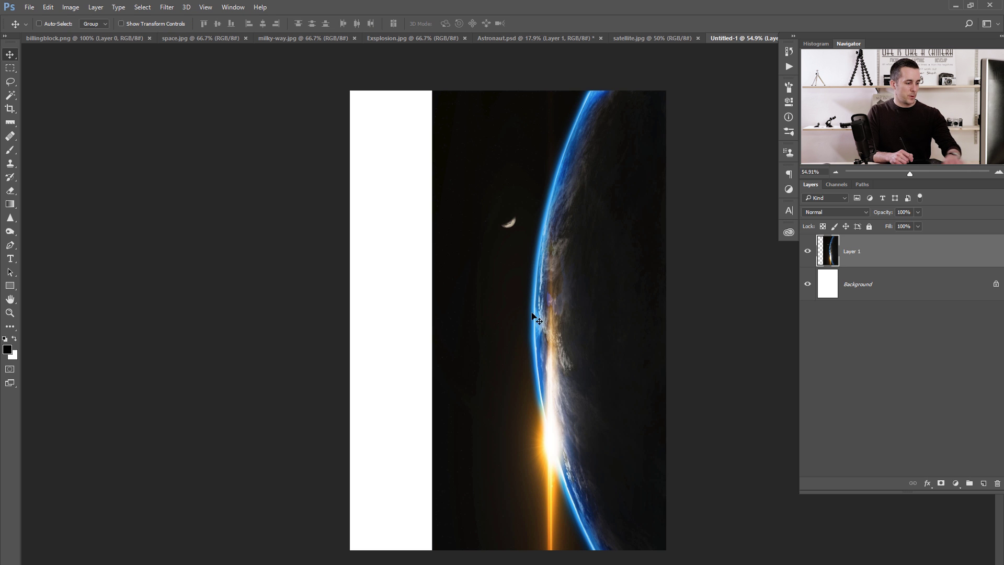
{"action": "key", "text": "c"}
{"action": "left_click_drag", "start_coordinate": [514, 300], "coordinate": [546, 308]}
{"action": "key", "text": "Return"}
{"action": "key", "text": "v"}
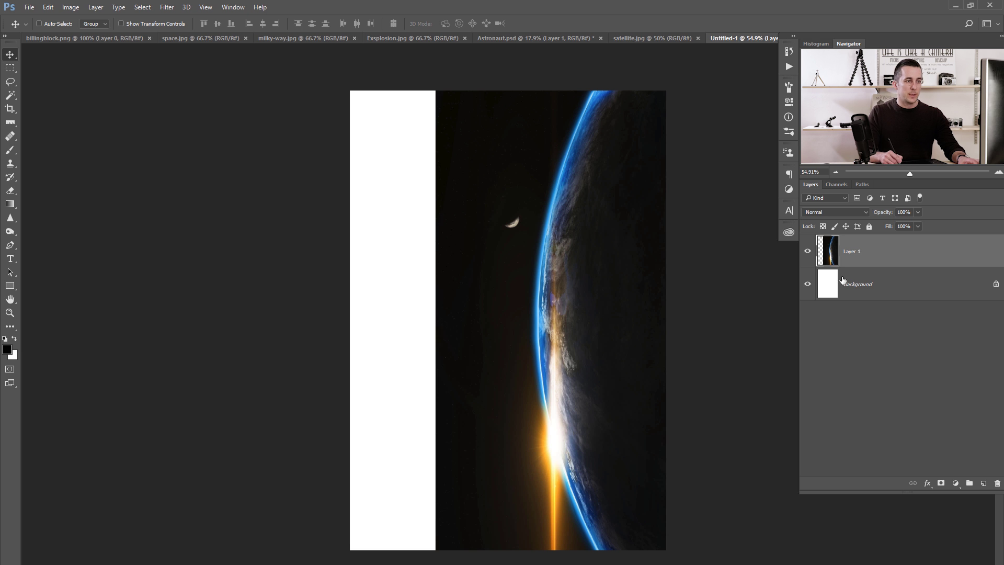
Add a new layer filled with the near-black colour sampled from the sky and place it beneath the space image.
{"action": "left_click", "coordinate": [982, 483]}
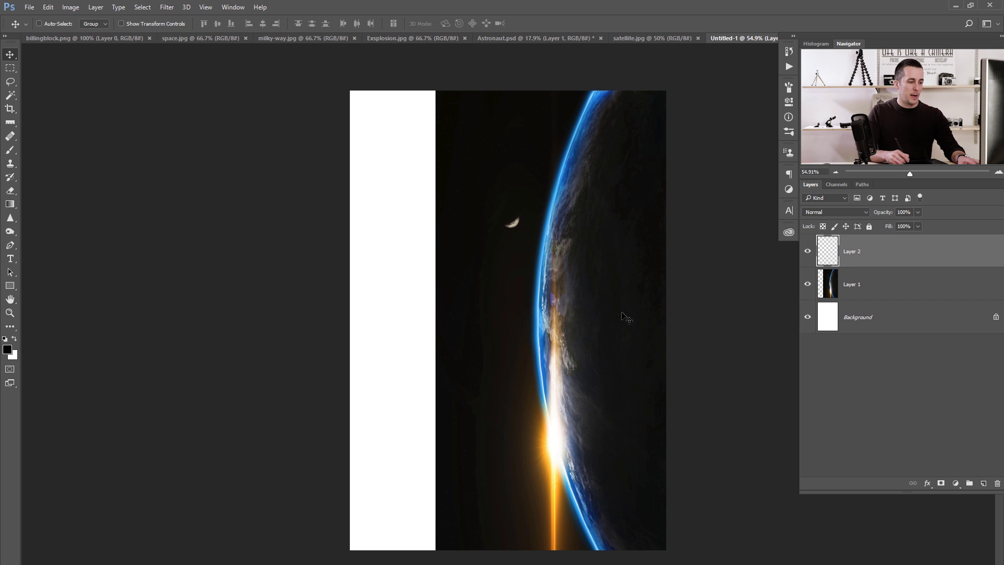
{"action": "key", "text": "b"}
{"action": "scroll", "coordinate": [478, 266], "scroll_direction": "up", "scroll_amount": 5}
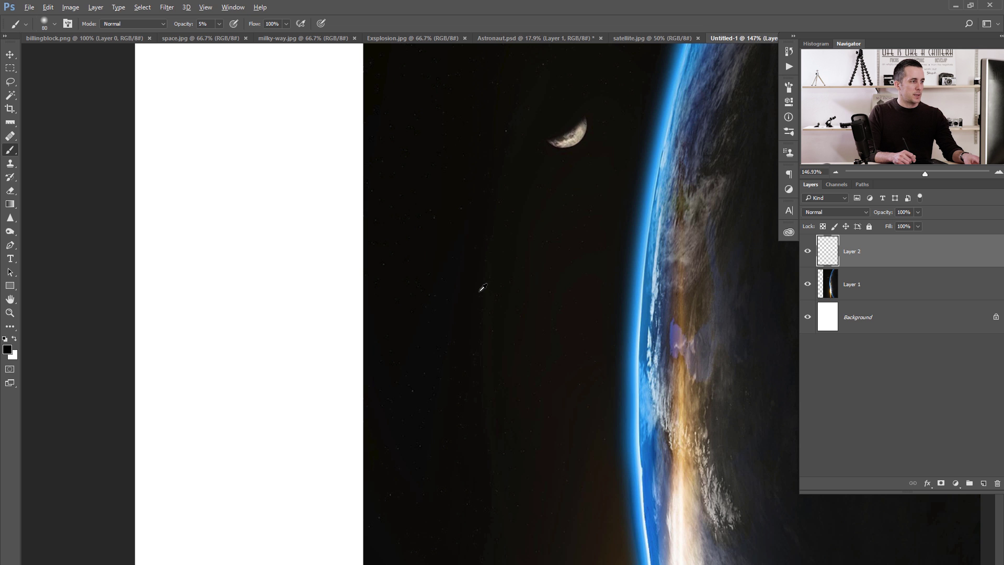
{"action": "left_click_drag", "start_coordinate": [478, 286], "coordinate": [469, 296]}
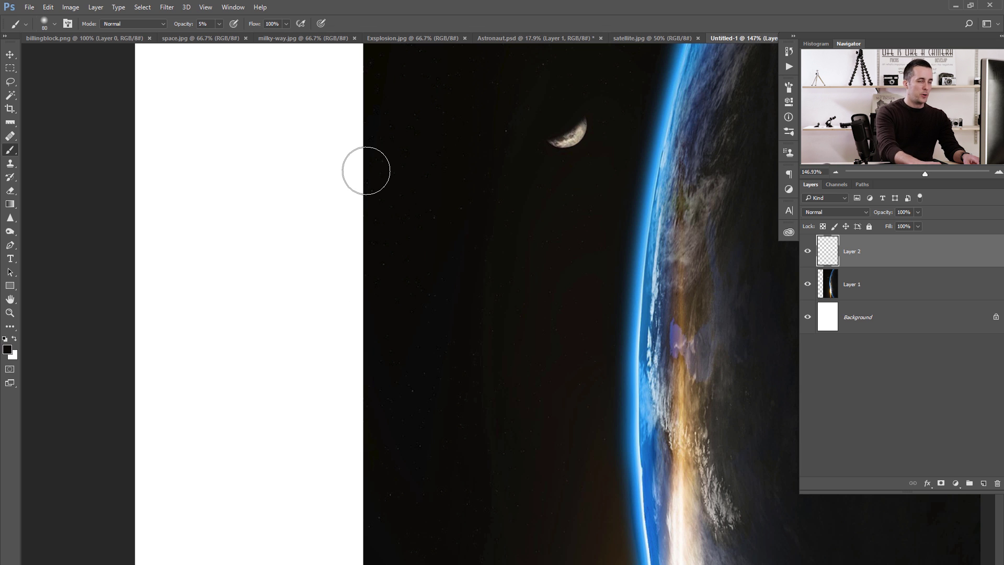
{"action": "key", "text": "alt+BackSpace"}
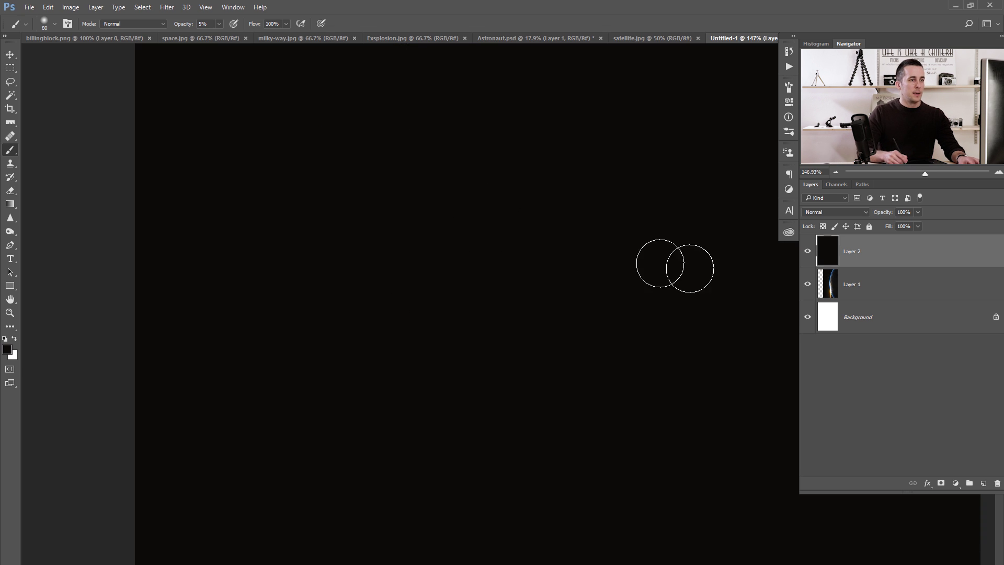
{"action": "left_click_drag", "start_coordinate": [826, 266], "coordinate": [828, 293]}
{"action": "left_click_drag", "start_coordinate": [620, 287], "coordinate": [474, 287]}
{"action": "scroll", "coordinate": [474, 287], "scroll_direction": "down", "scroll_amount": 4}
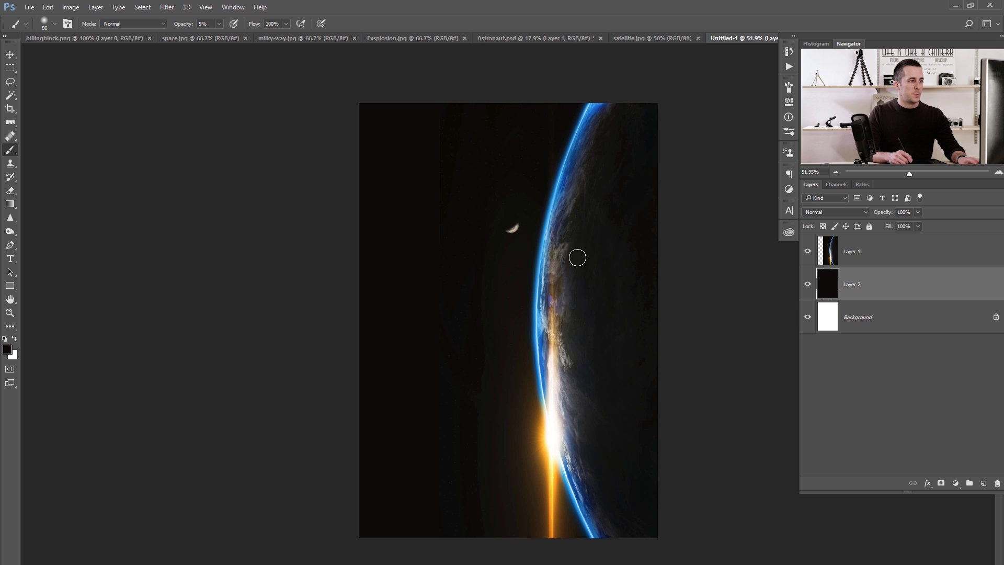
Rename the space image layer as "Planet".
{"action": "double_click", "coordinate": [853, 255]}
{"action": "type", "text": "P"}
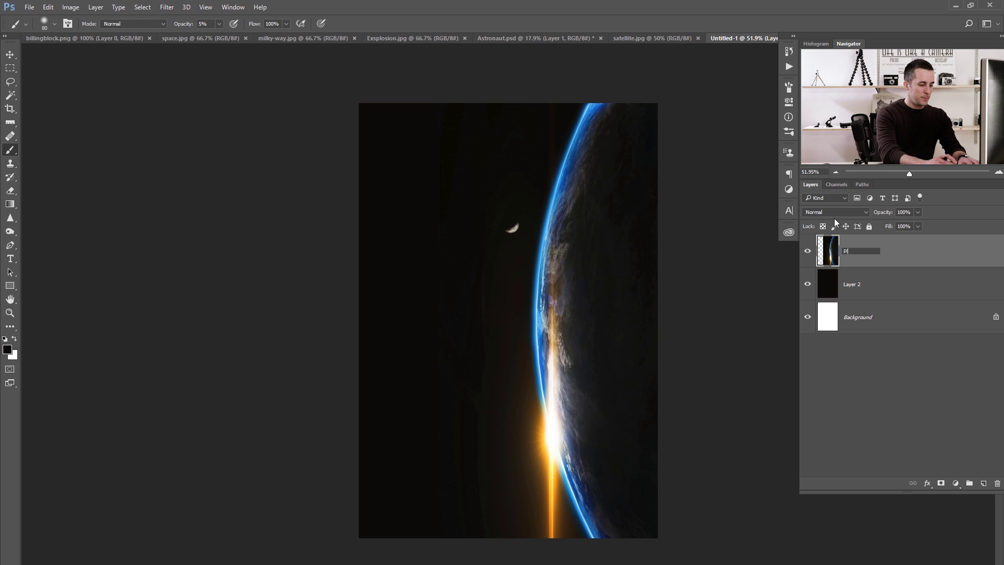
{"action": "type", "text": "lanet"}
{"action": "key", "text": "Return"}
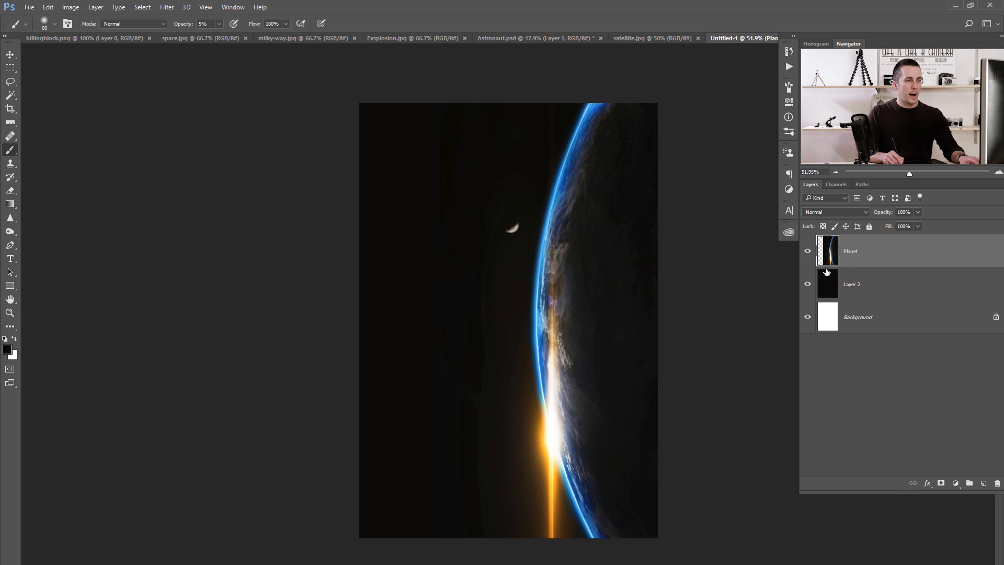
Hide the black fill layer and select the full-height strip of dark sky beside the moon with the Rectangular Marquee tool.
{"action": "left_click", "coordinate": [808, 285]}
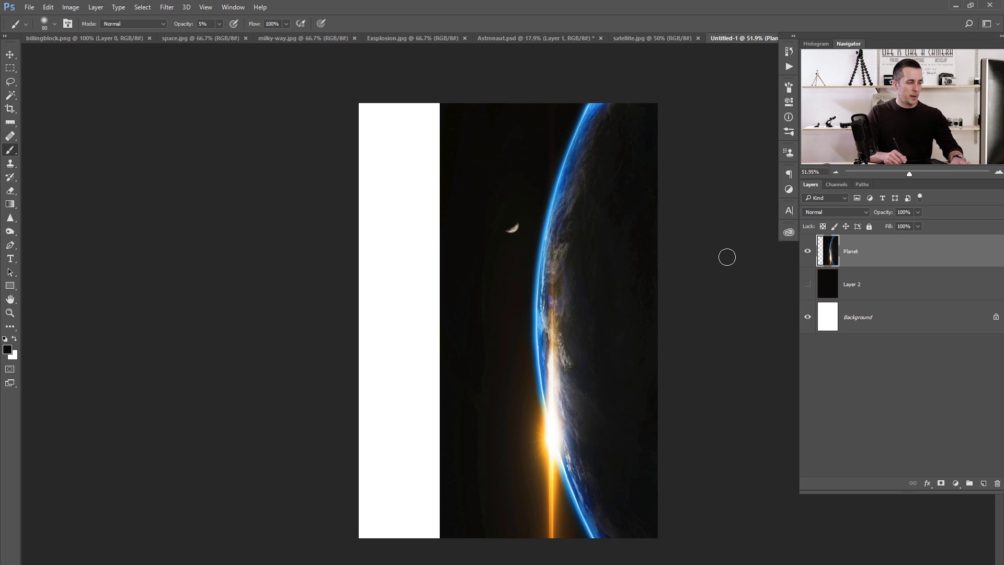
{"action": "left_click", "coordinate": [11, 71]}
{"action": "left_click", "coordinate": [11, 71]}
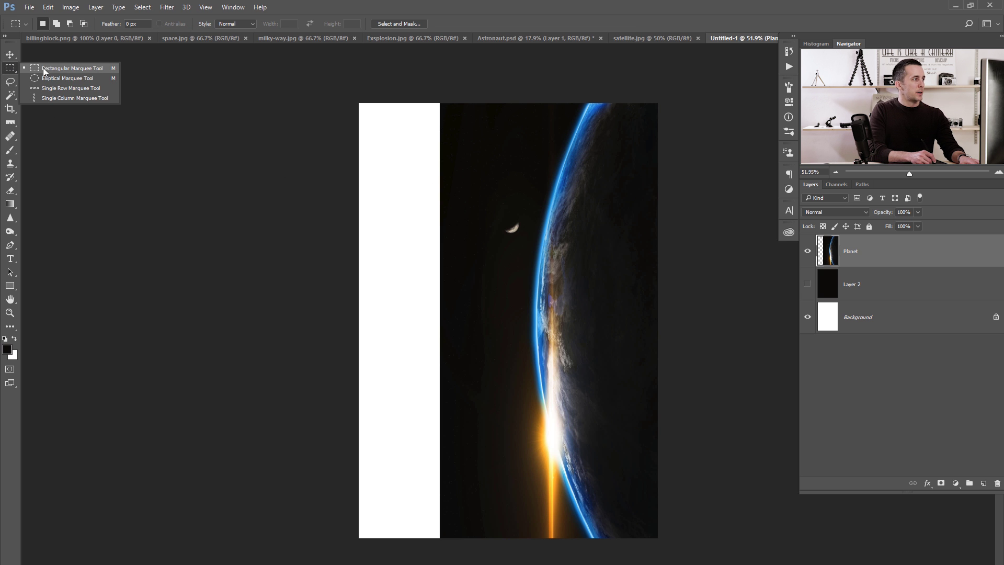
{"action": "left_click", "coordinate": [70, 70]}
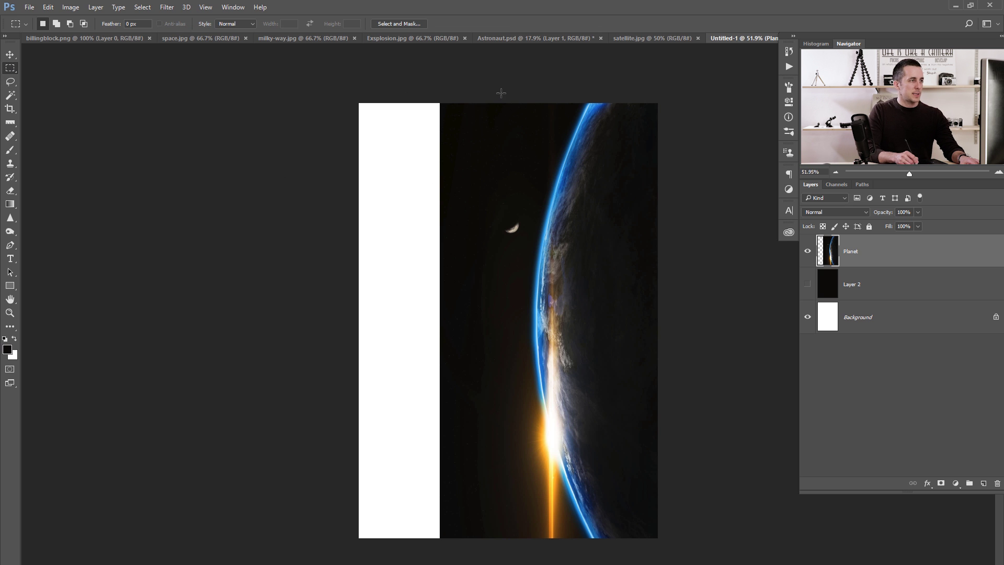
{"action": "left_click_drag", "start_coordinate": [501, 93], "coordinate": [439, 541]}
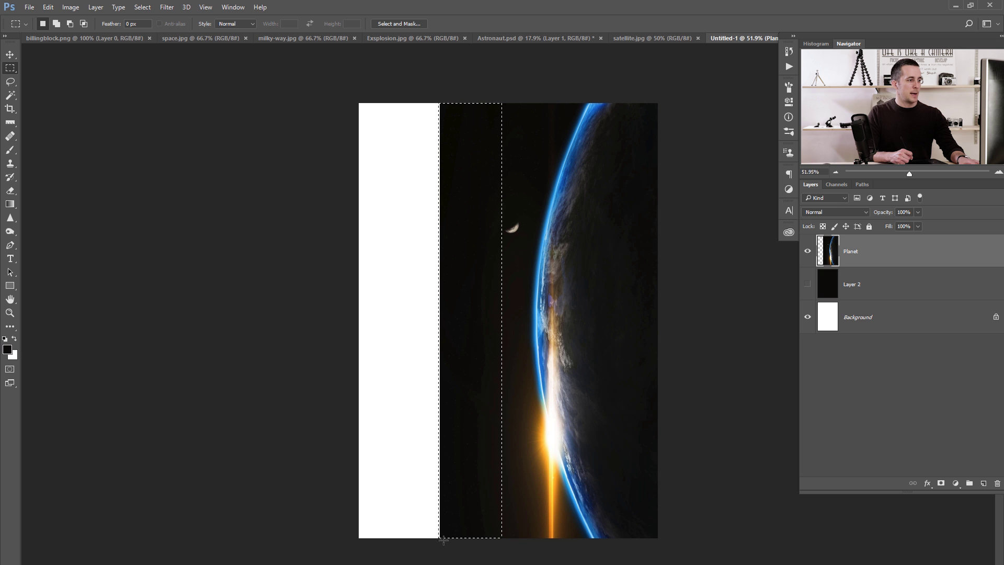
Stretch the selected sky strip of the Planet layer across to the canvas's left edge and deselect it.
{"action": "key", "text": "ctrl+t"}
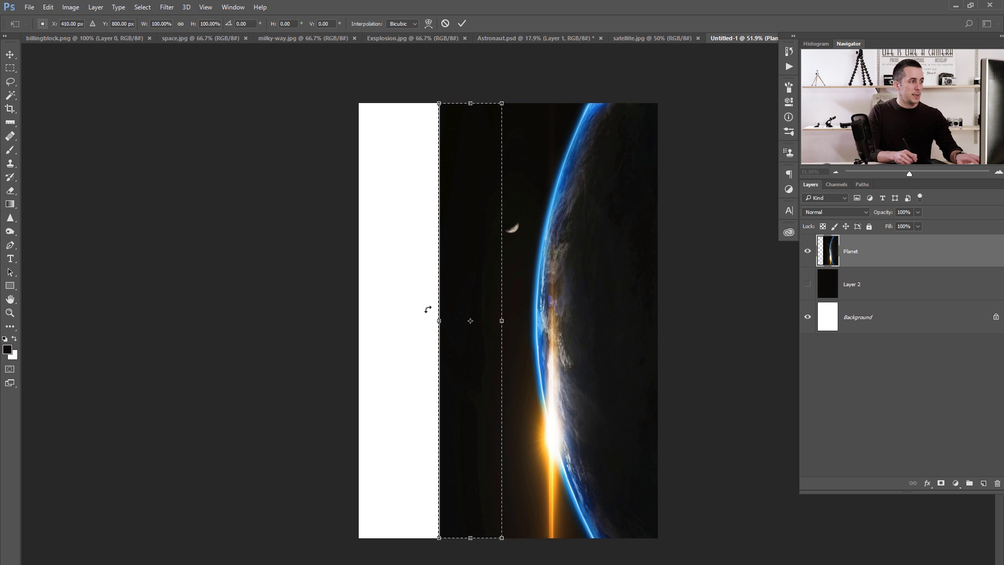
{"action": "left_click_drag", "start_coordinate": [440, 323], "coordinate": [356, 333]}
{"action": "key", "text": "Return"}
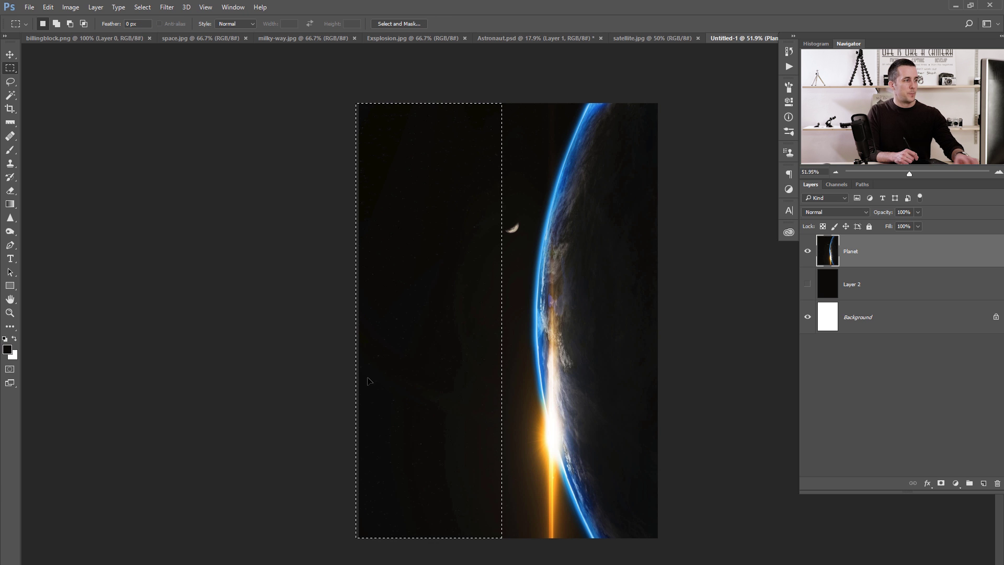
{"action": "key", "text": "ctrl+d"}
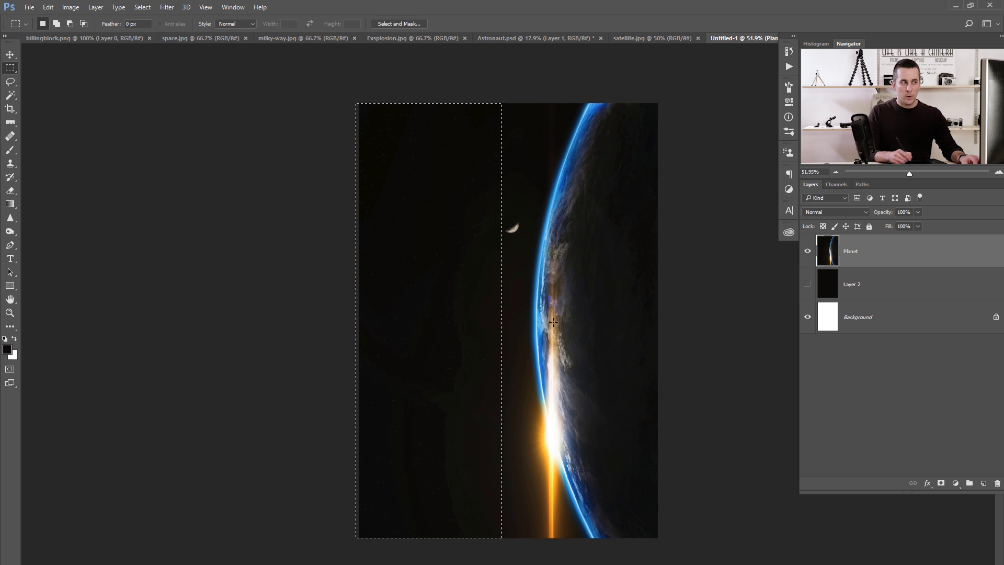
{"action": "key", "text": "ctrl+d"}
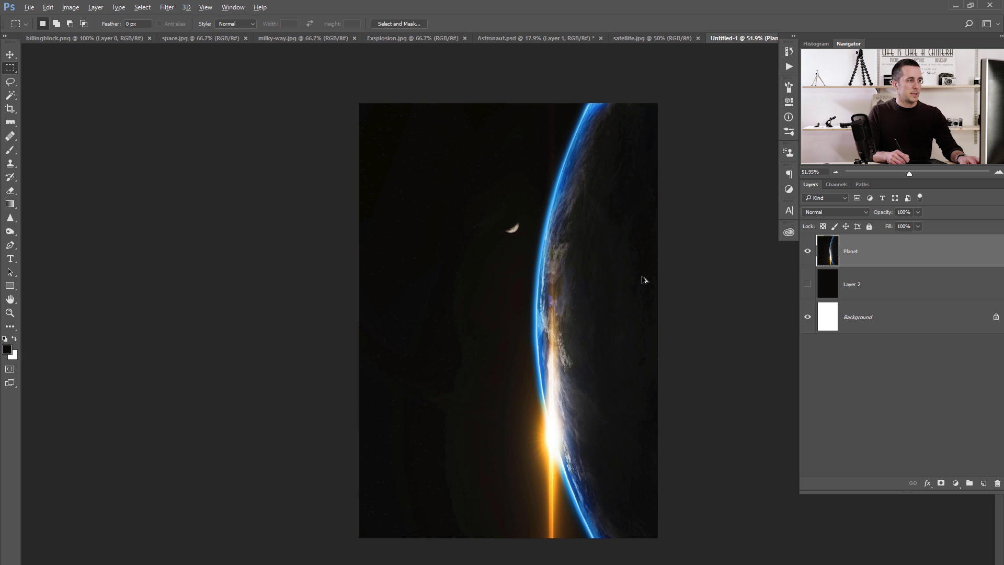
Undo the sky strip's selection and stretch, and show the black fill layer again.
{"action": "key", "text": "ctrl+alt+z"}
{"action": "key", "text": "ctrl+alt+z"}
{"action": "left_click", "coordinate": [807, 284]}
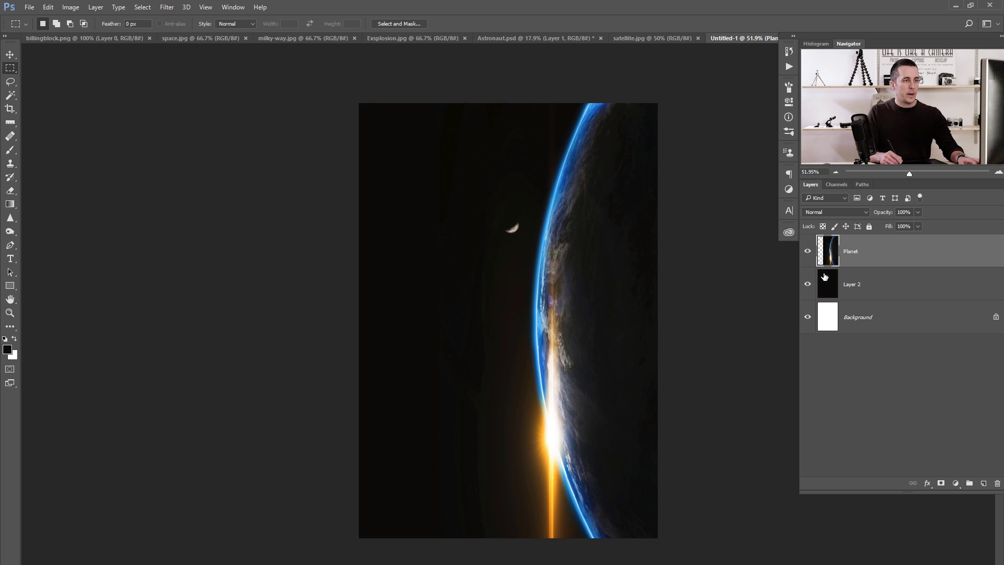
Merge the Planet layer and the black fill layer into a single layer named Planet.
{"action": "double_click", "coordinate": [827, 285]}
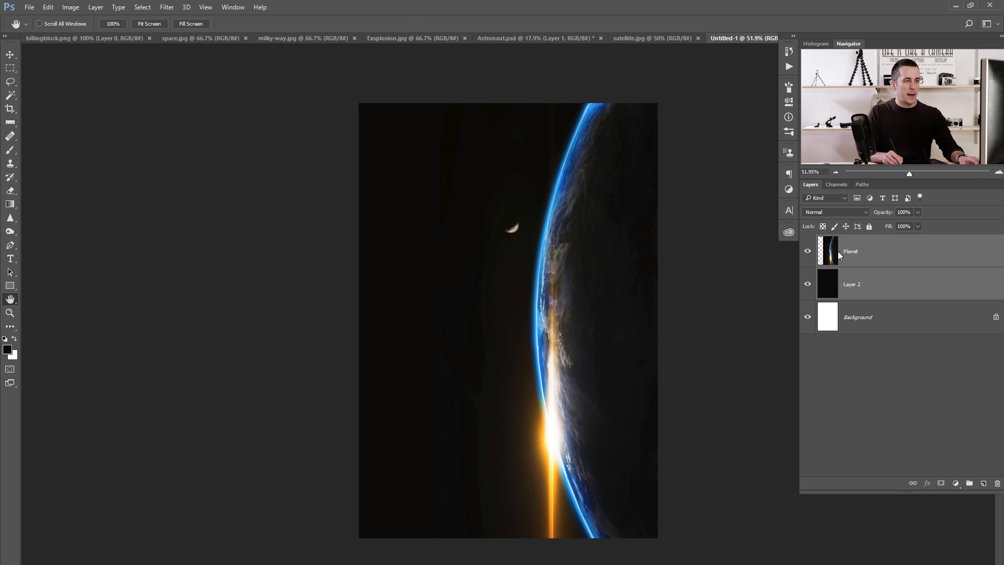
{"action": "key", "text": "Escape"}
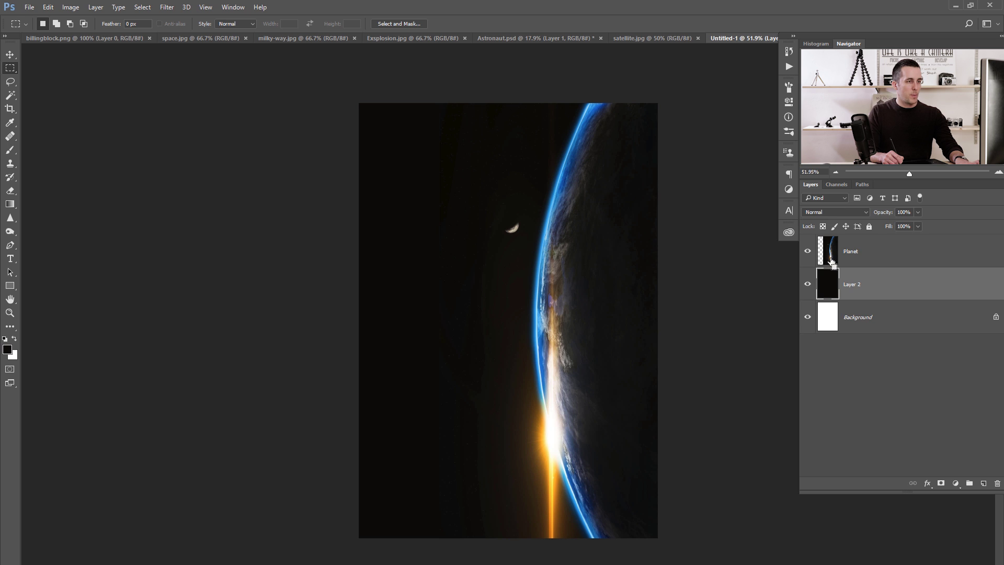
{"action": "key", "text": "ctrl+e"}
{"action": "key", "text": "ctrl+z"}
{"action": "left_click", "coordinate": [833, 263], "text": "shift"}
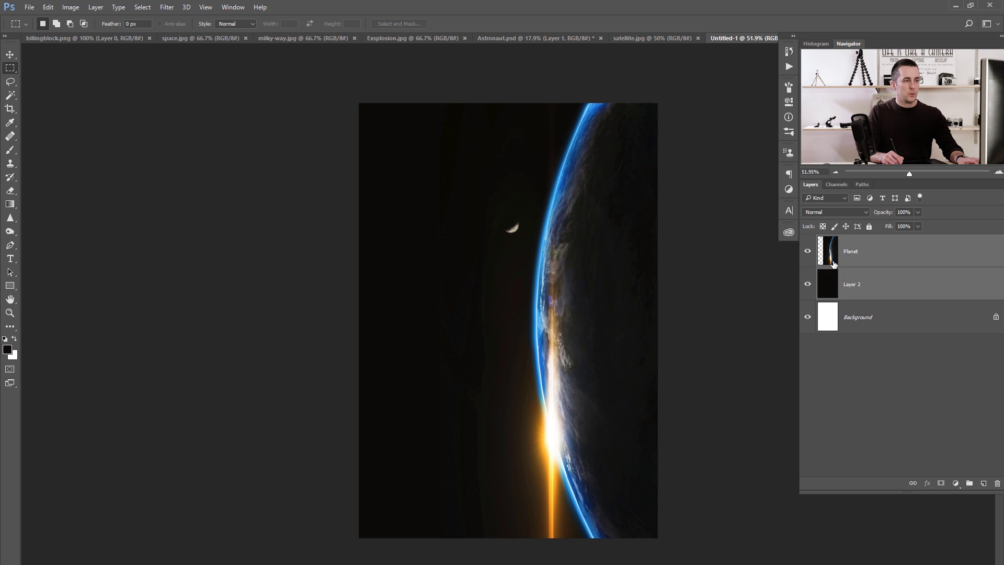
{"action": "key", "text": "ctrl+e"}
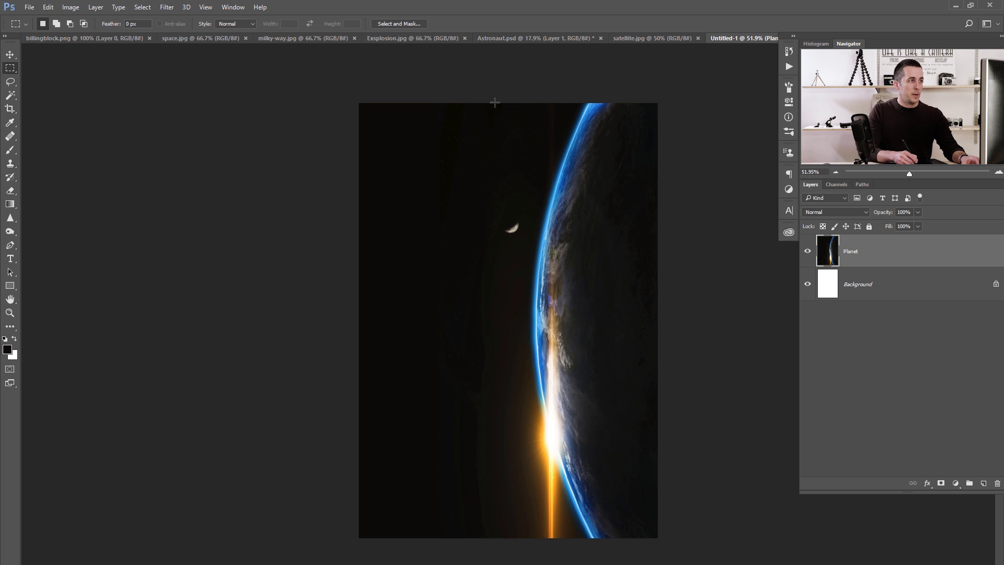
Copy the milky-way.jpg image into the poster document as a centred layer above Planet.
{"action": "left_click", "coordinate": [293, 43]}
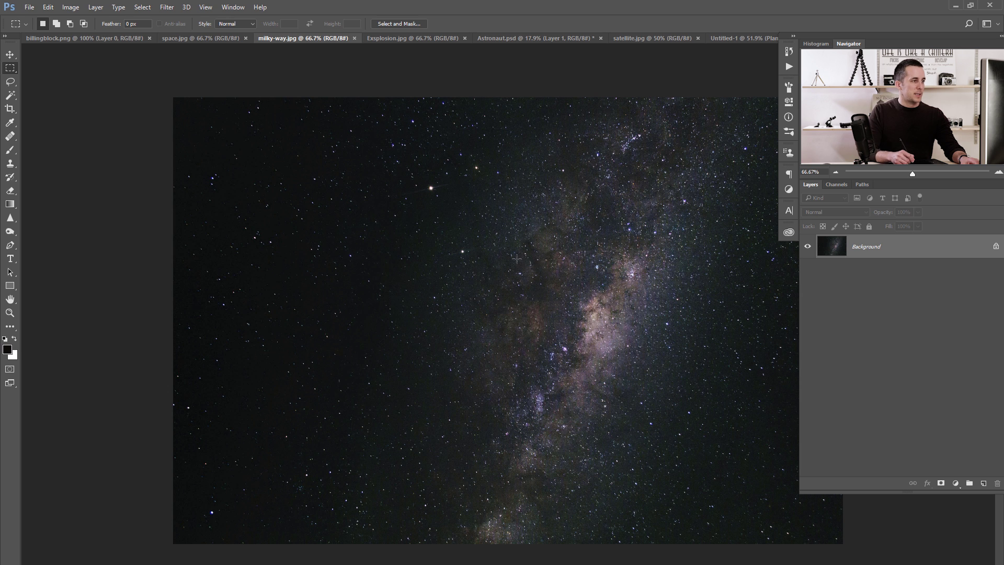
{"action": "key", "text": "v"}
{"action": "mouse_move", "coordinate": [514, 258]}
{"action": "left_mouse_down"}
{"action": "mouse_move", "coordinate": [732, 41]}
{"action": "mouse_move", "coordinate": [516, 276]}
{"action": "left_mouse_up"}
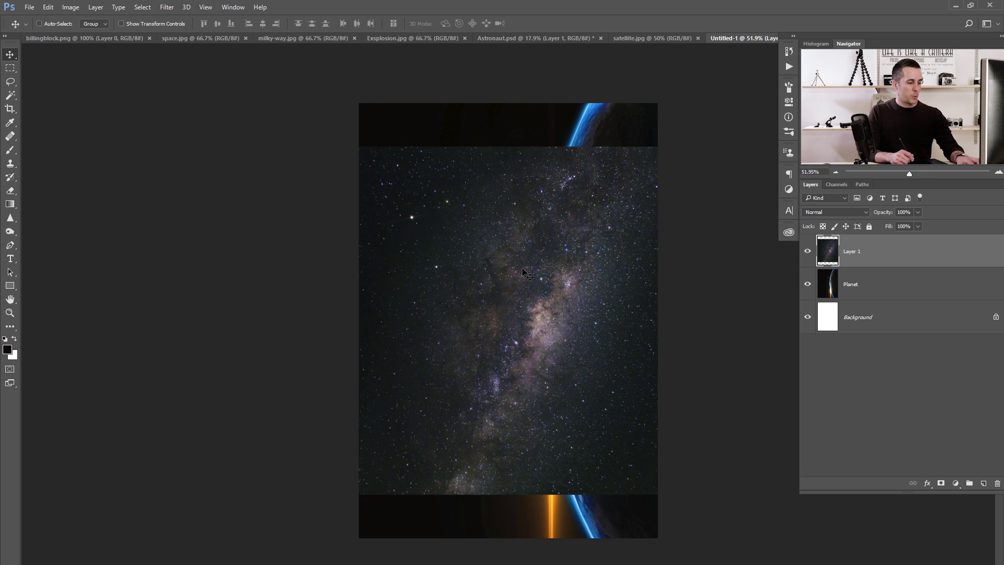
Rotate and reposition the Milky Way layer so it covers the whole canvas with the galaxy band running diagonally across the lower half.
{"action": "key", "text": "ctrl+t"}
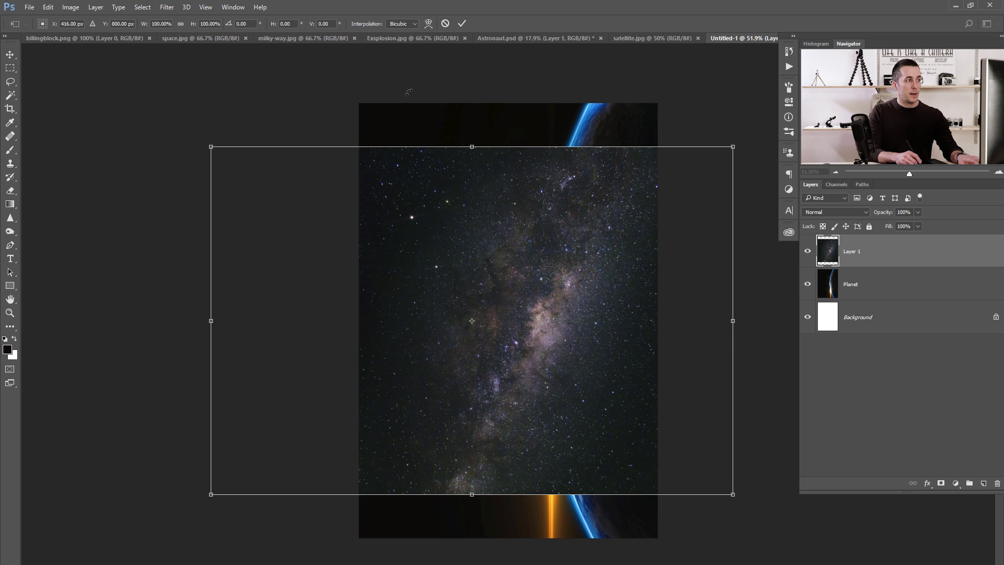
{"action": "left_click_drag", "start_coordinate": [408, 92], "coordinate": [578, 306]}
{"action": "key", "text": "Return"}
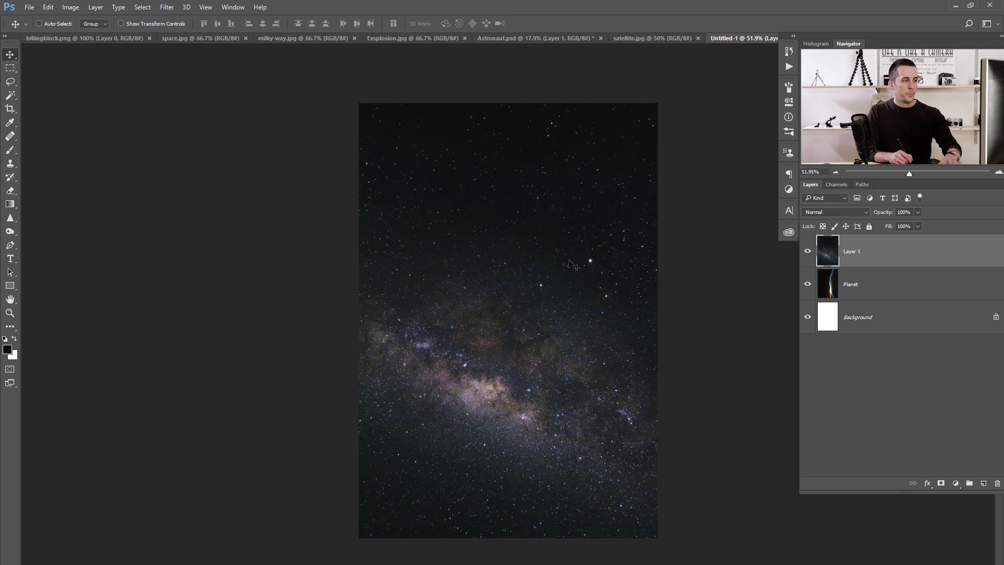
Set the Milky Way layer's blend mode to Screen and add a layer mask to it.
{"action": "left_click", "coordinate": [832, 211]}
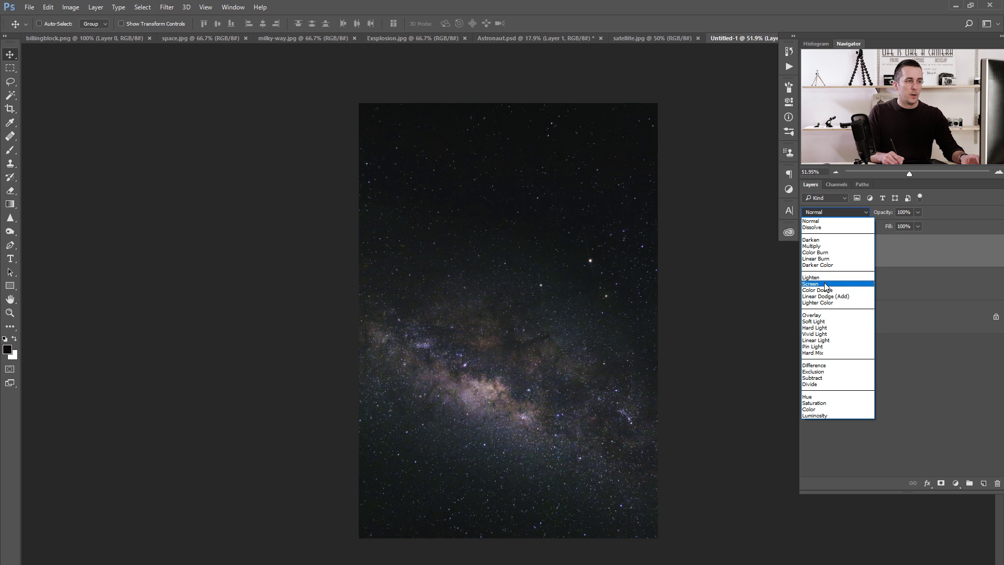
{"action": "left_click", "coordinate": [825, 284]}
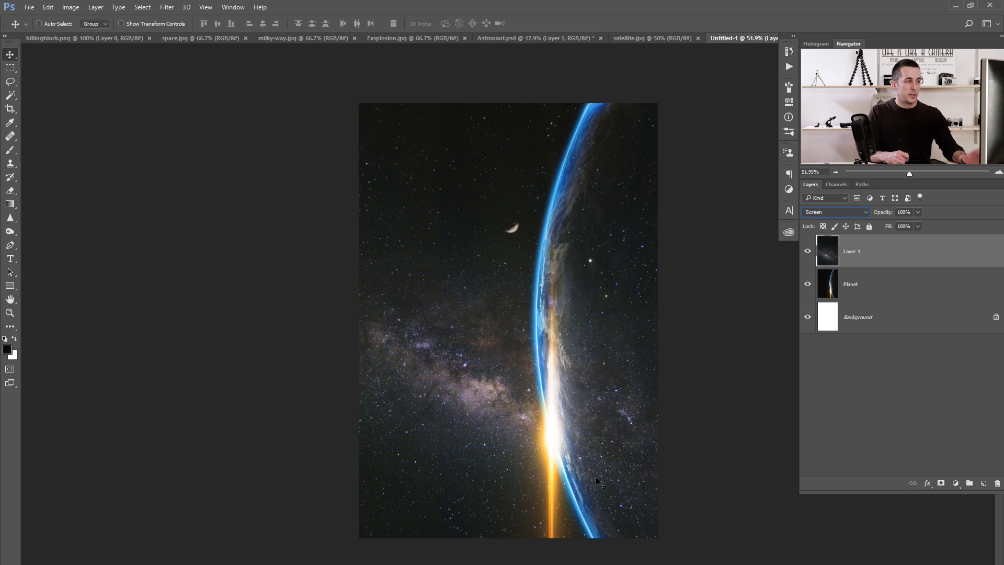
{"action": "left_click", "coordinate": [940, 484]}
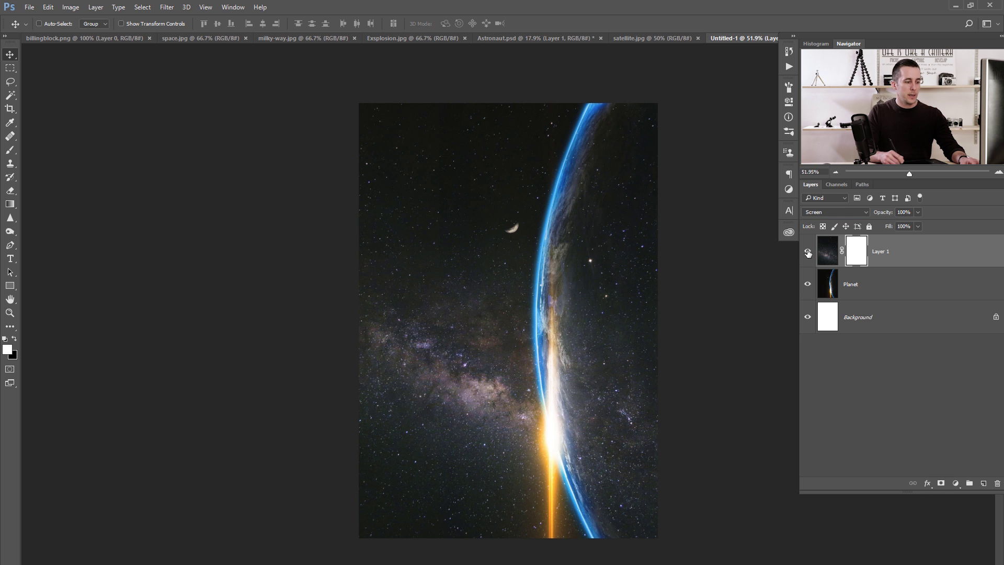
Paint black on the Milky Way layer's mask over the planet's dark side, using a size 175 brush at 100% opacity.
{"action": "key", "text": "b"}
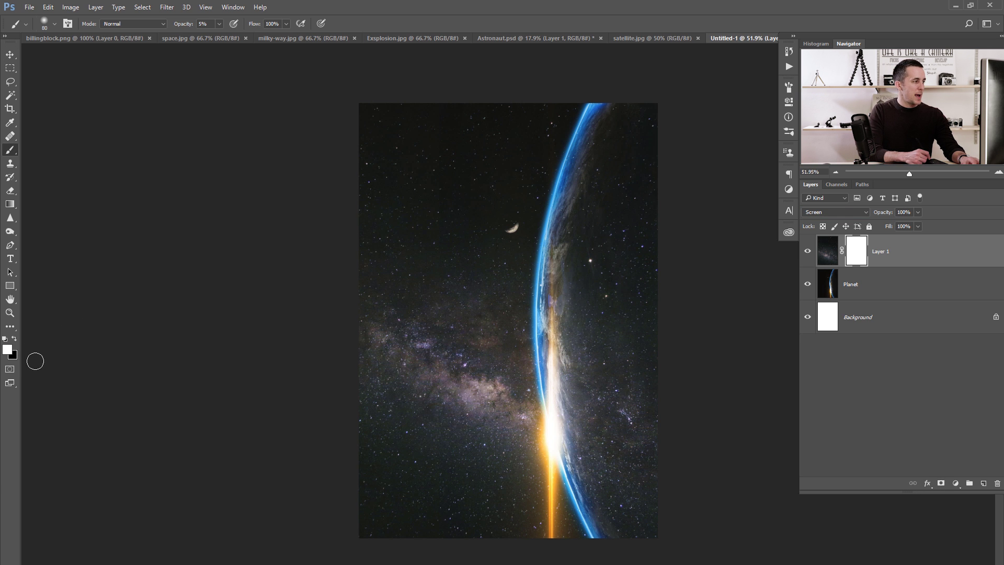
{"action": "key", "text": "x"}
{"action": "key", "text": "x"}
{"action": "key", "text": "x"}
{"action": "key", "text": "x"}
{"action": "key", "text": "x"}
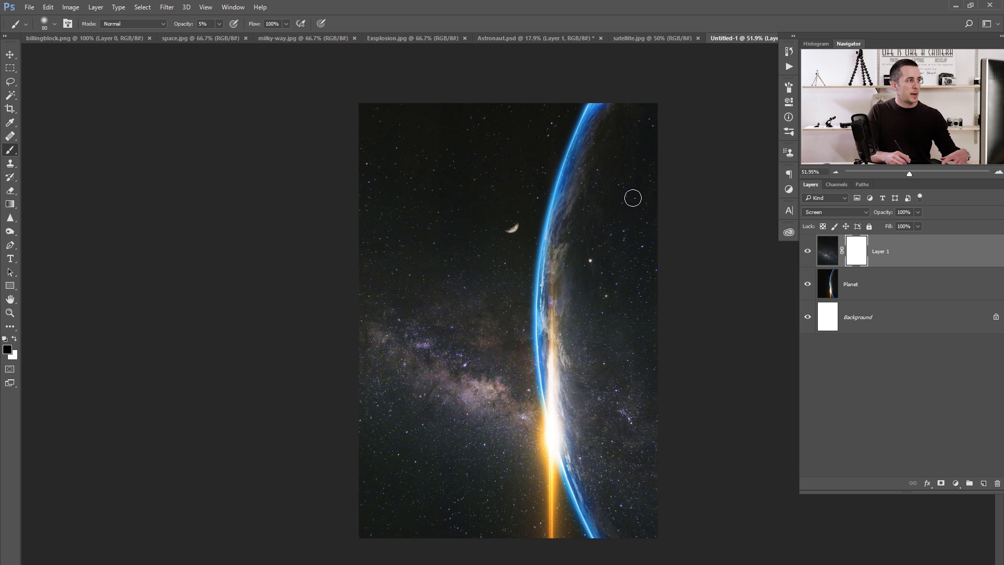
{"action": "key", "text": "bracketright"}
{"action": "key", "text": "0"}
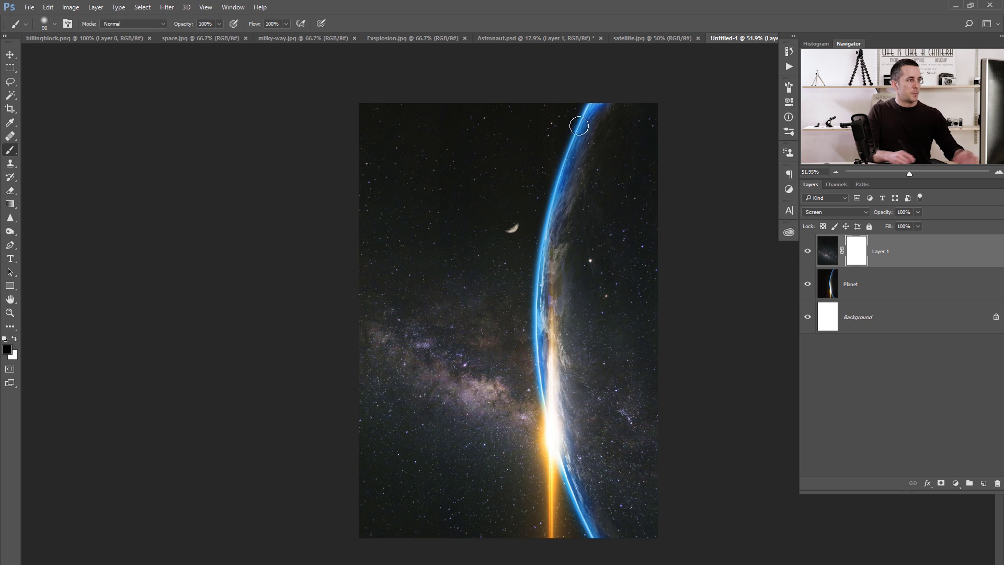
{"action": "key", "text": "bracketright"}
{"action": "key", "text": "bracketright"}
{"action": "key", "text": "bracketright"}
{"action": "key", "text": "bracketright"}
{"action": "mouse_move", "coordinate": [647, 114]}
{"action": "left_mouse_down"}
{"action": "mouse_move", "coordinate": [638, 381]}
{"action": "mouse_move", "coordinate": [652, 523]}
{"action": "mouse_move", "coordinate": [634, 512]}
{"action": "mouse_move", "coordinate": [641, 158]}
{"action": "left_mouse_up"}
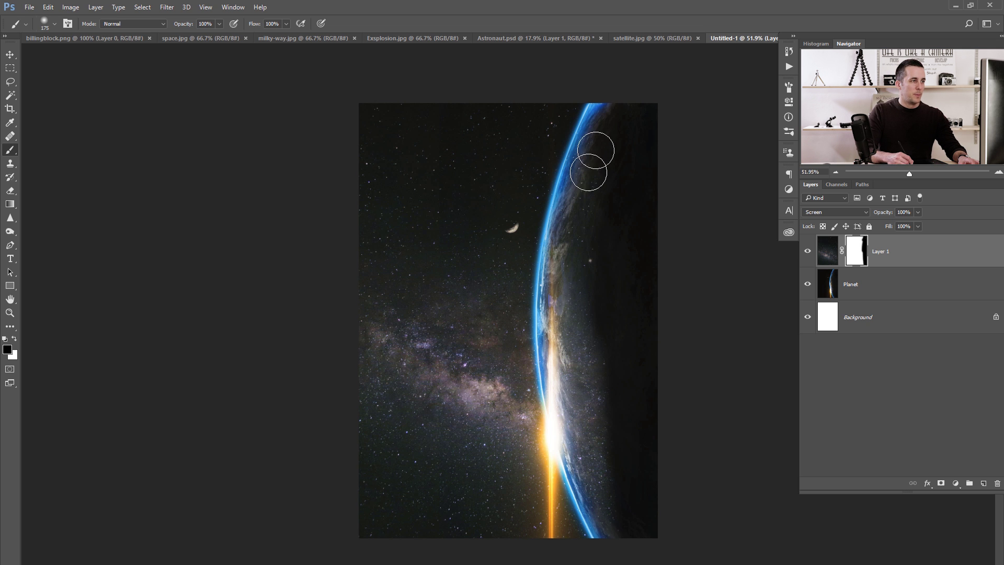
{"action": "mouse_move", "coordinate": [600, 117]}
{"action": "left_mouse_down"}
{"action": "mouse_move", "coordinate": [554, 328]}
{"action": "mouse_move", "coordinate": [580, 448]}
{"action": "mouse_move", "coordinate": [609, 514]}
{"action": "mouse_move", "coordinate": [574, 334]}
{"action": "mouse_move", "coordinate": [596, 184]}
{"action": "mouse_move", "coordinate": [604, 188]}
{"action": "mouse_move", "coordinate": [641, 98]}
{"action": "mouse_move", "coordinate": [625, 103]}
{"action": "mouse_move", "coordinate": [649, 128]}
{"action": "mouse_move", "coordinate": [642, 118]}
{"action": "mouse_move", "coordinate": [612, 140]}
{"action": "mouse_move", "coordinate": [558, 356]}
{"action": "mouse_move", "coordinate": [565, 421]}
{"action": "mouse_move", "coordinate": [621, 543]}
{"action": "mouse_move", "coordinate": [621, 424]}
{"action": "mouse_move", "coordinate": [663, 220]}
{"action": "mouse_move", "coordinate": [665, 98]}
{"action": "mouse_move", "coordinate": [627, 167]}
{"action": "mouse_move", "coordinate": [629, 129]}
{"action": "mouse_move", "coordinate": [649, 222]}
{"action": "left_mouse_up"}
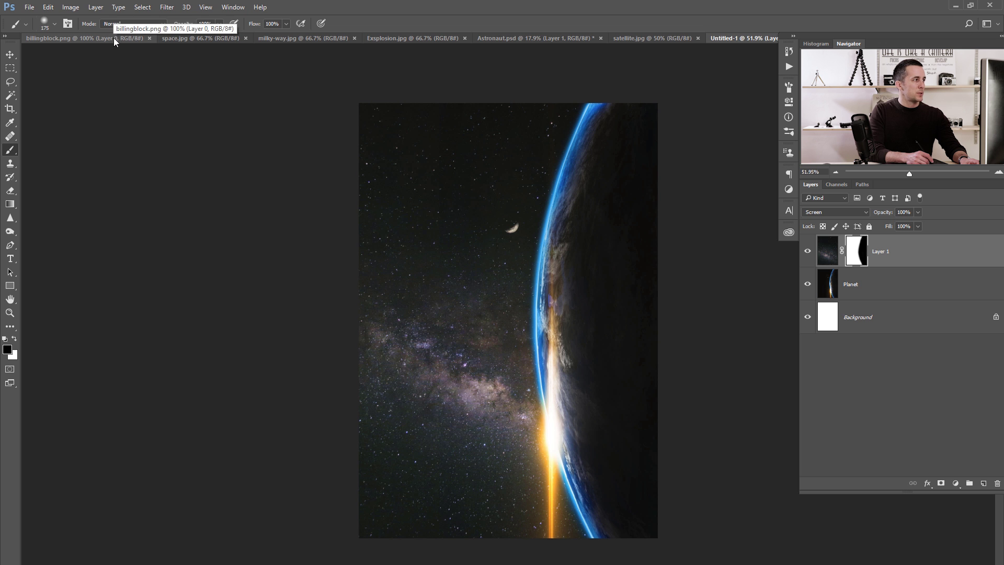
Switch to the Astronaut.psd document and show the astronaut up close.
{"action": "left_click", "coordinate": [534, 38]}
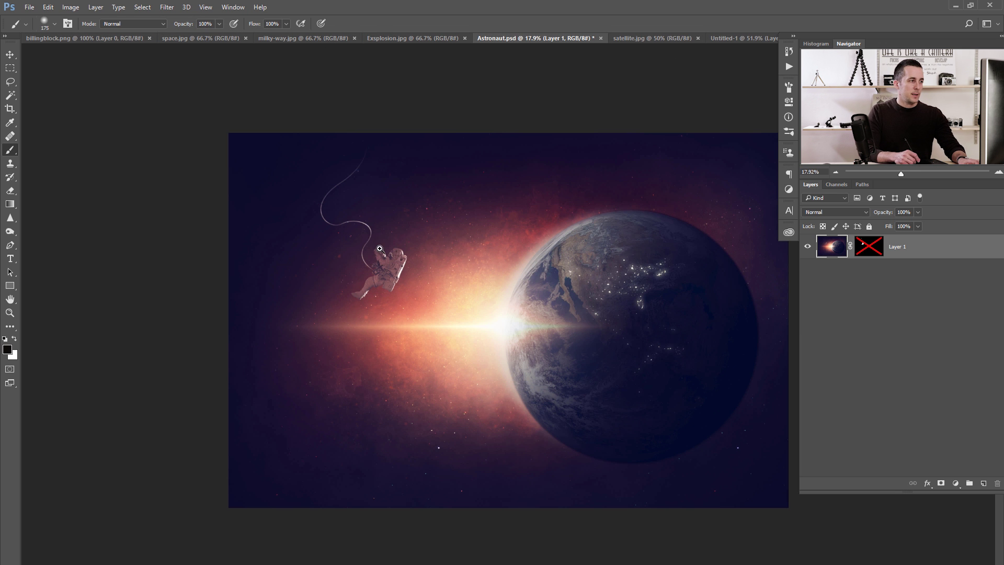
{"action": "scroll", "coordinate": [379, 248], "scroll_direction": "up", "scroll_amount": 3}
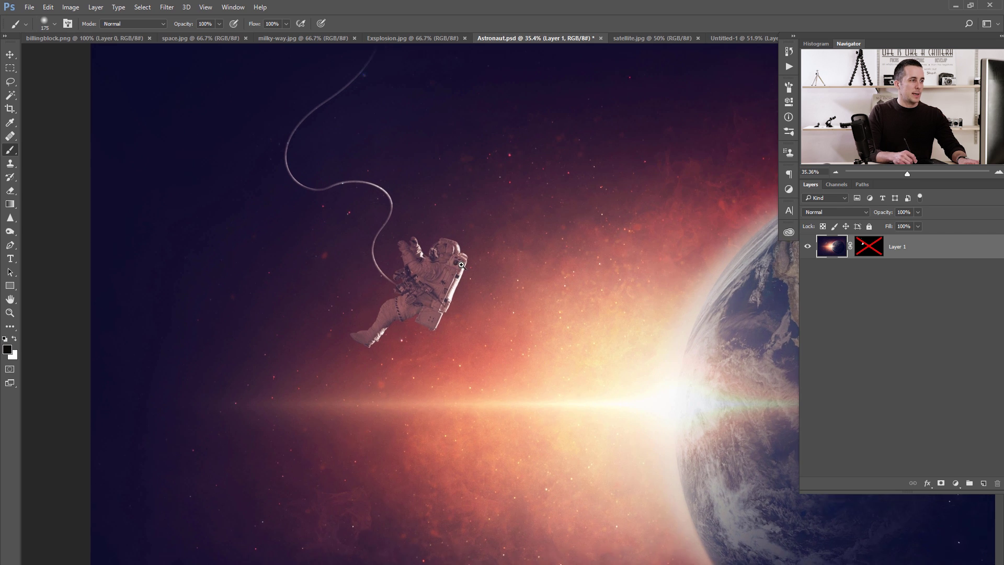
{"action": "scroll", "coordinate": [460, 265], "scroll_direction": "up", "scroll_amount": 2}
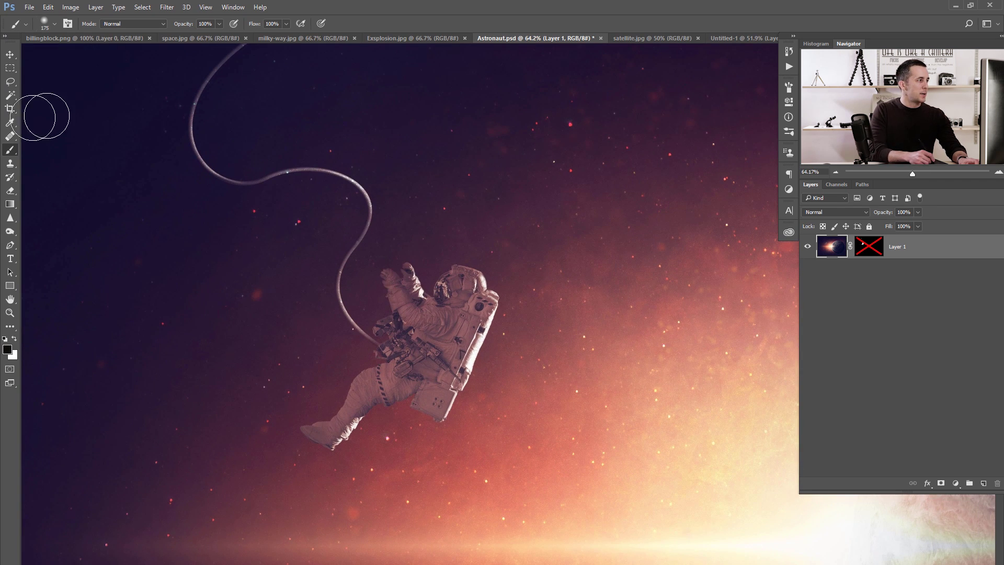
{"action": "left_click", "coordinate": [10, 245]}
{"action": "scroll", "coordinate": [427, 288], "scroll_direction": "up", "scroll_amount": 2}
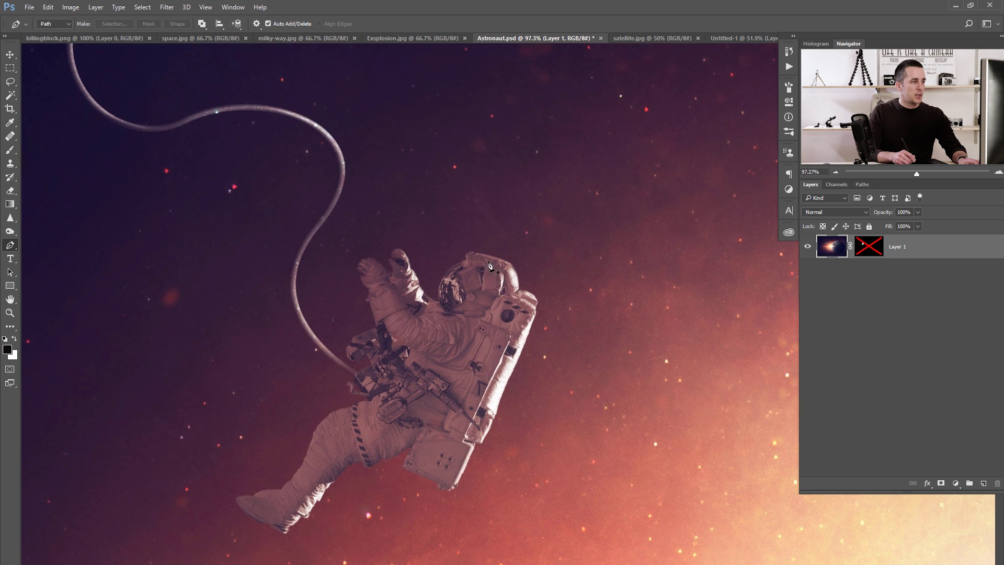
{"action": "left_click", "coordinate": [472, 253]}
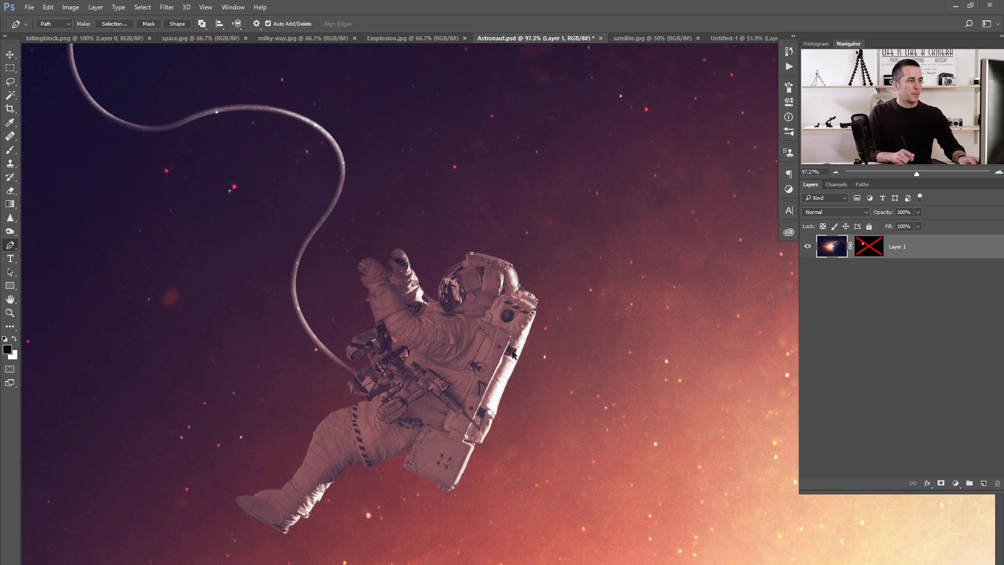
{"action": "key", "text": "ctrl+z"}
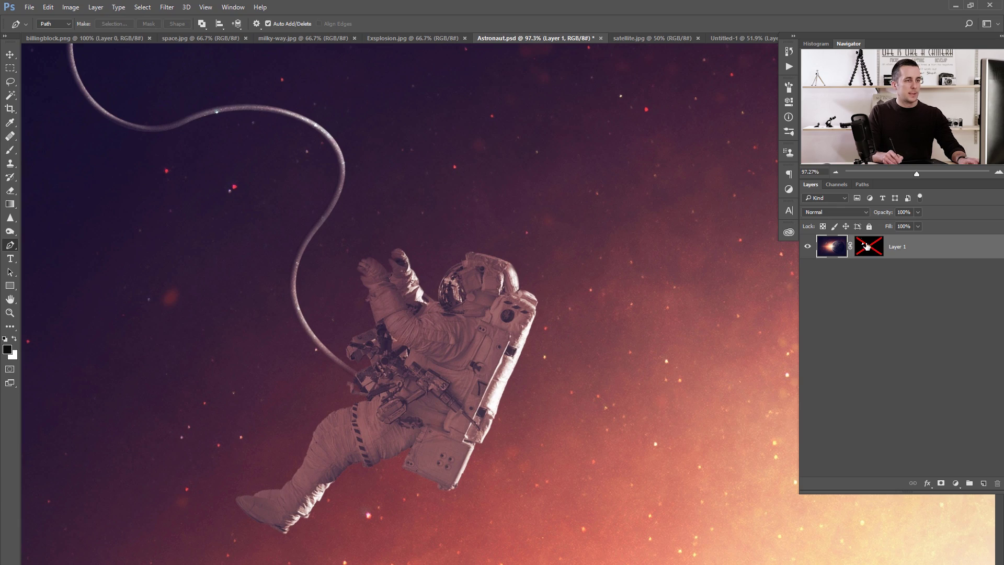
Re-enable the astronaut layer's mask and apply it permanently to the layer.
{"action": "left_click", "coordinate": [872, 249], "text": "shift"}
{"action": "scroll", "coordinate": [553, 287], "scroll_direction": "down", "scroll_amount": 5}
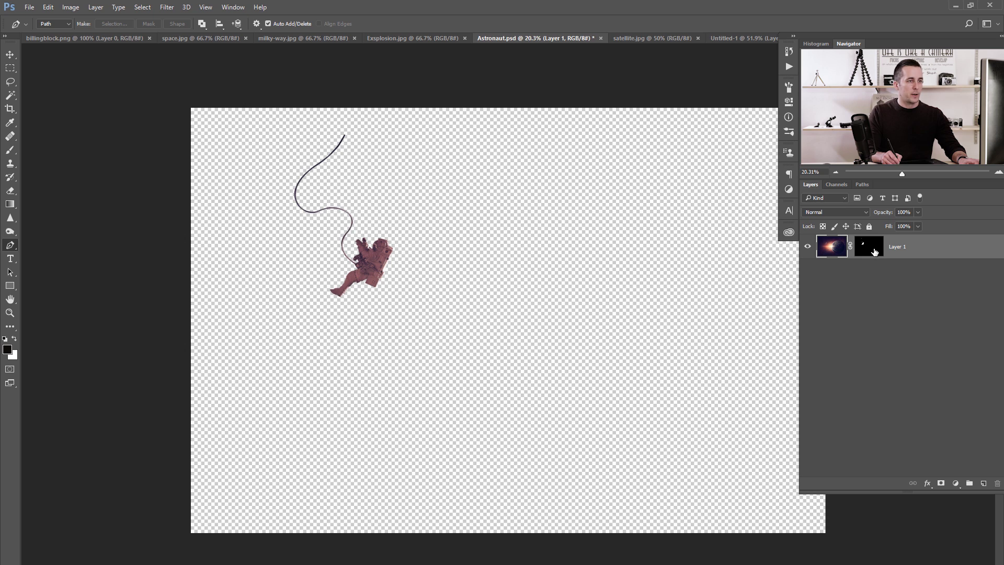
{"action": "right_click", "coordinate": [872, 253]}
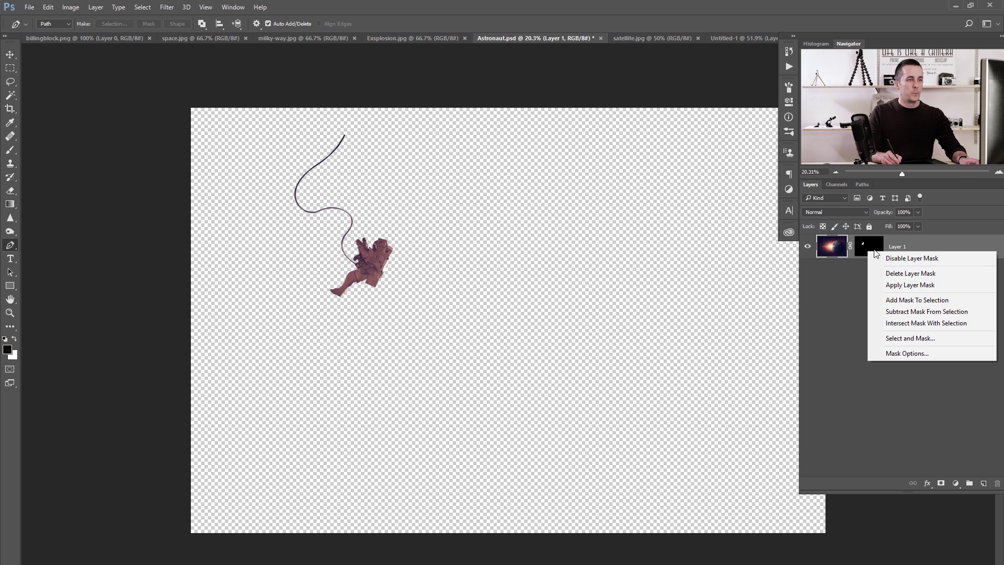
{"action": "left_click", "coordinate": [899, 289]}
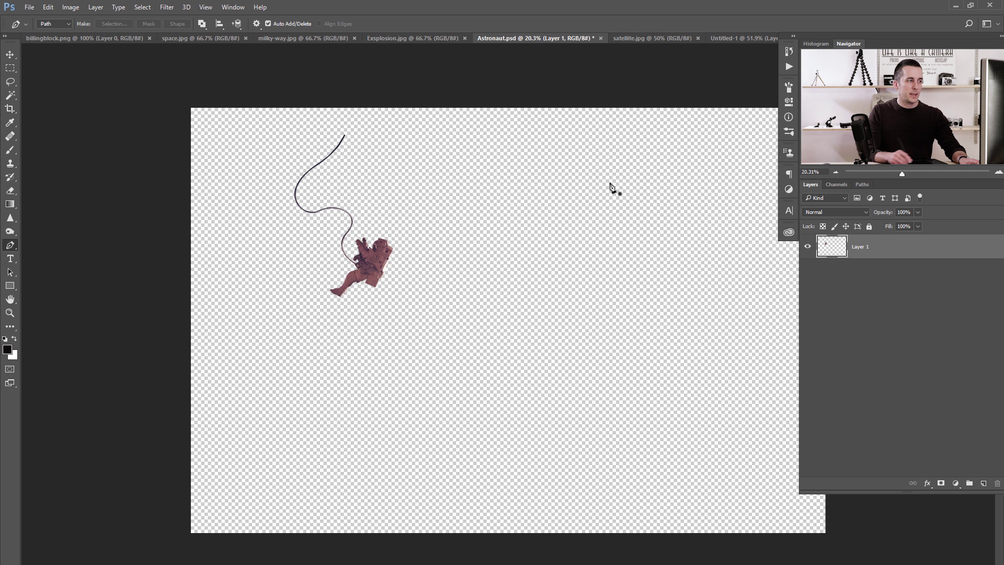
Copy the cut-out astronaut into the poster document, scale it to about 44%, and place it just left of the planet's edge.
{"action": "key", "text": "v"}
{"action": "left_click_drag", "start_coordinate": [392, 252], "coordinate": [570, 360]}
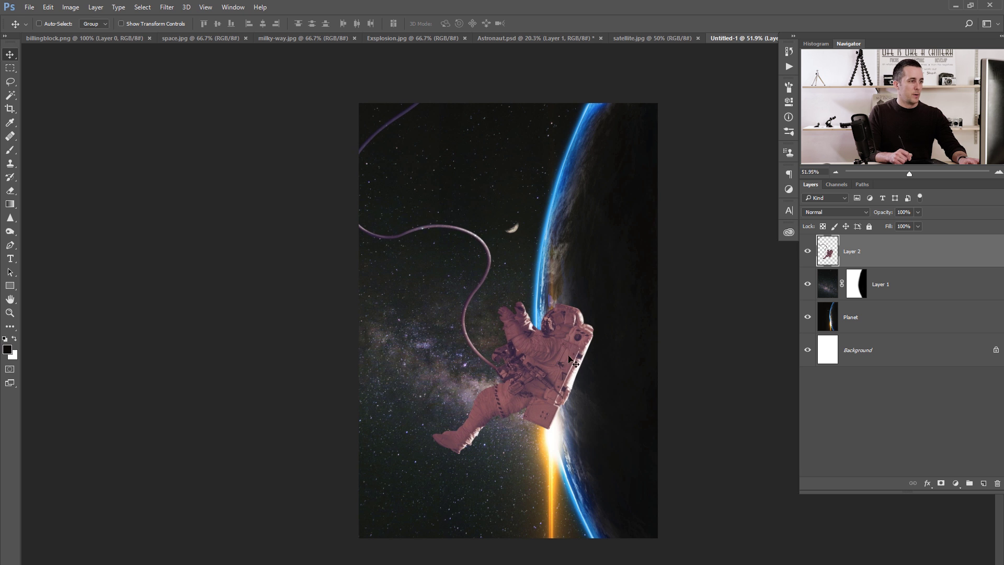
{"action": "key", "text": "ctrl"}
{"action": "key", "text": "ctrl+t"}
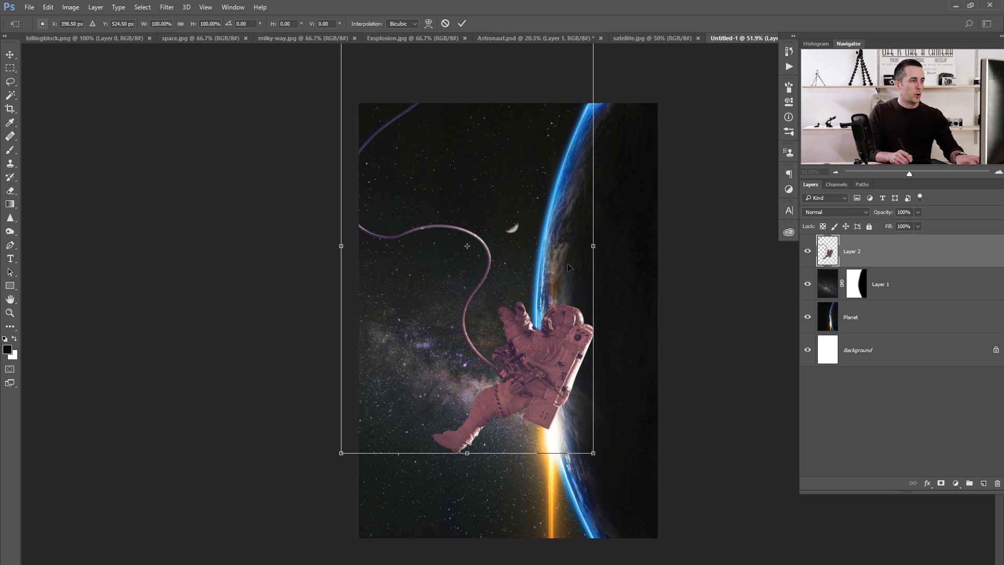
{"action": "left_click_drag", "start_coordinate": [593, 453], "coordinate": [527, 340]}
{"action": "left_click_drag", "start_coordinate": [508, 305], "coordinate": [508, 334]}
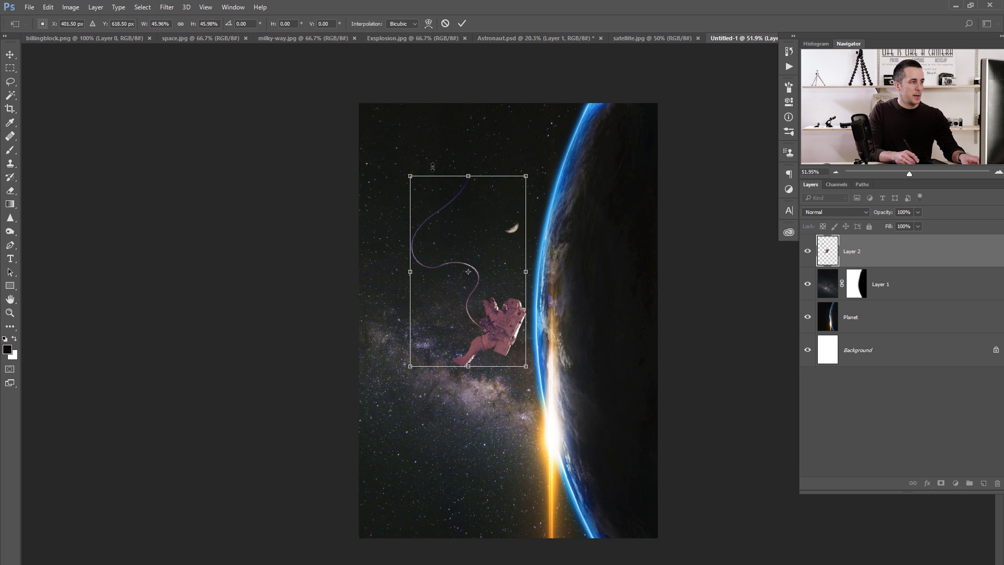
{"action": "left_click_drag", "start_coordinate": [413, 178], "coordinate": [414, 184]}
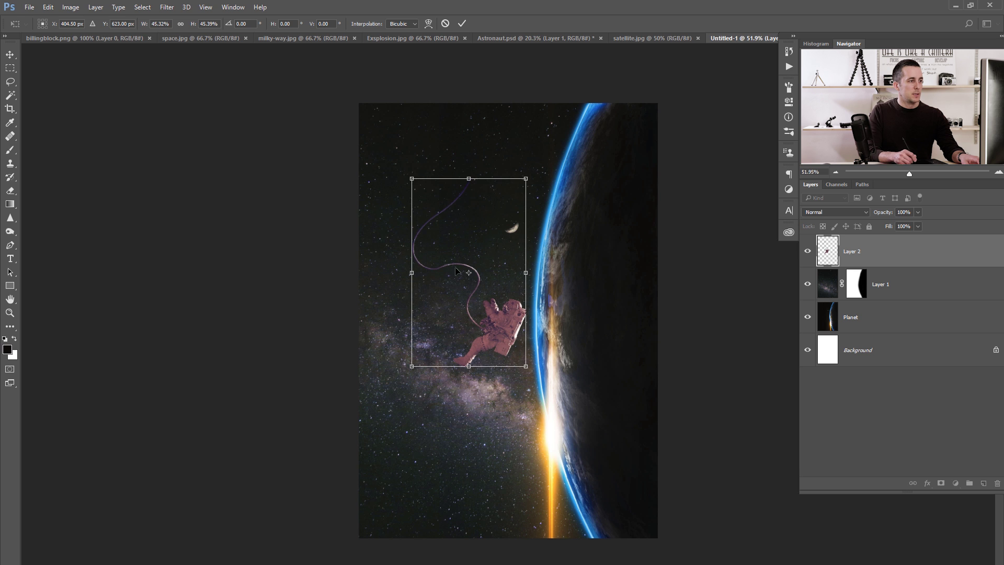
{"action": "left_click_drag", "start_coordinate": [497, 328], "coordinate": [497, 334]}
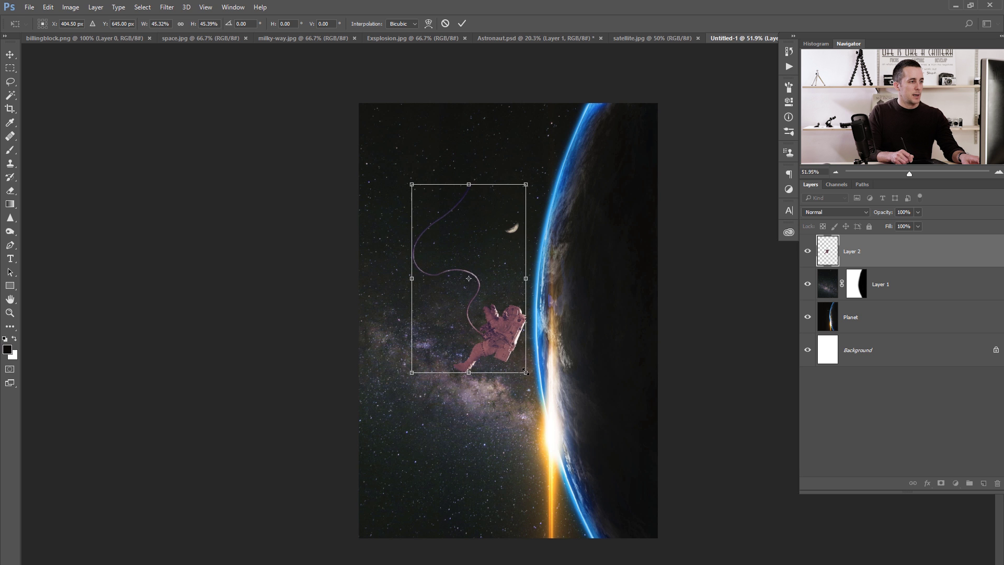
{"action": "left_click_drag", "start_coordinate": [526, 372], "coordinate": [505, 340]}
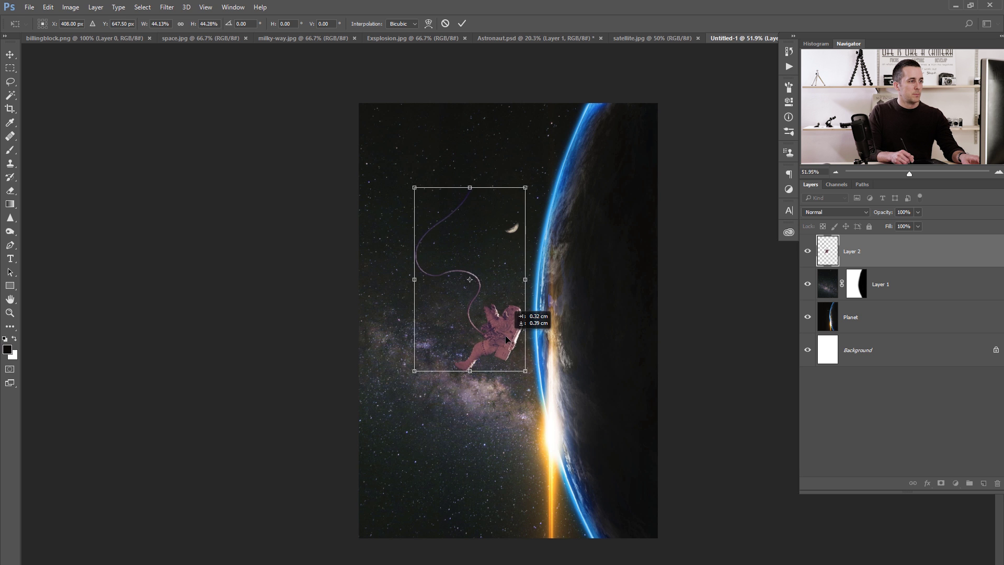
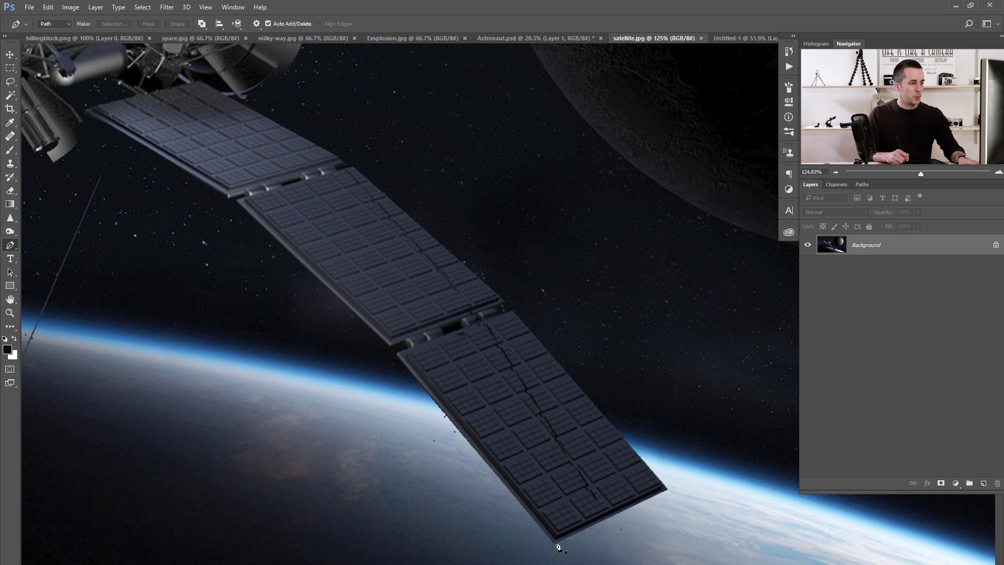
Trace a closed Pen tool path around the two outermost solar panel sections in satellite.jpg, following the gaps at their hinge.
{"action": "left_click", "coordinate": [666, 489]}
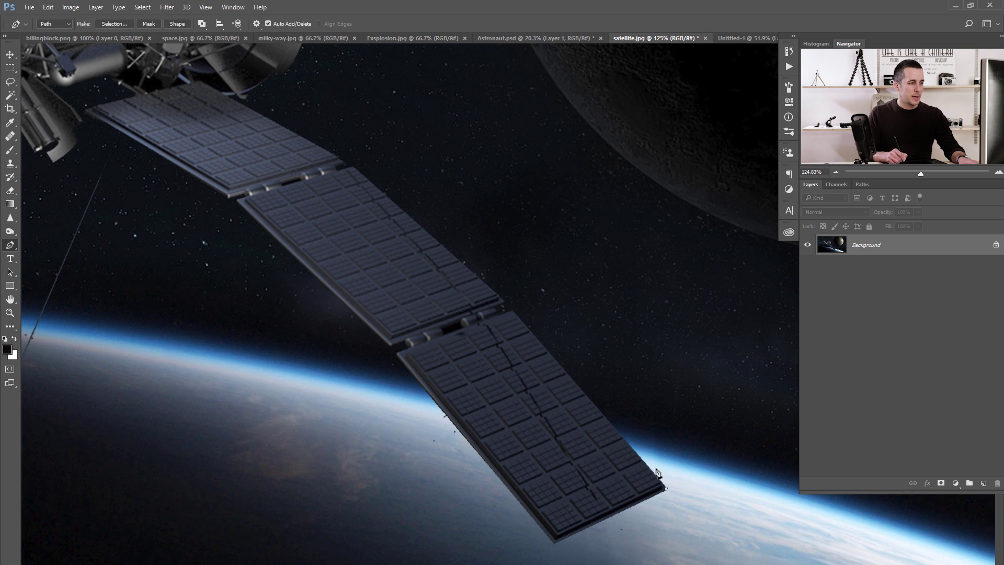
{"action": "left_click", "coordinate": [513, 312]}
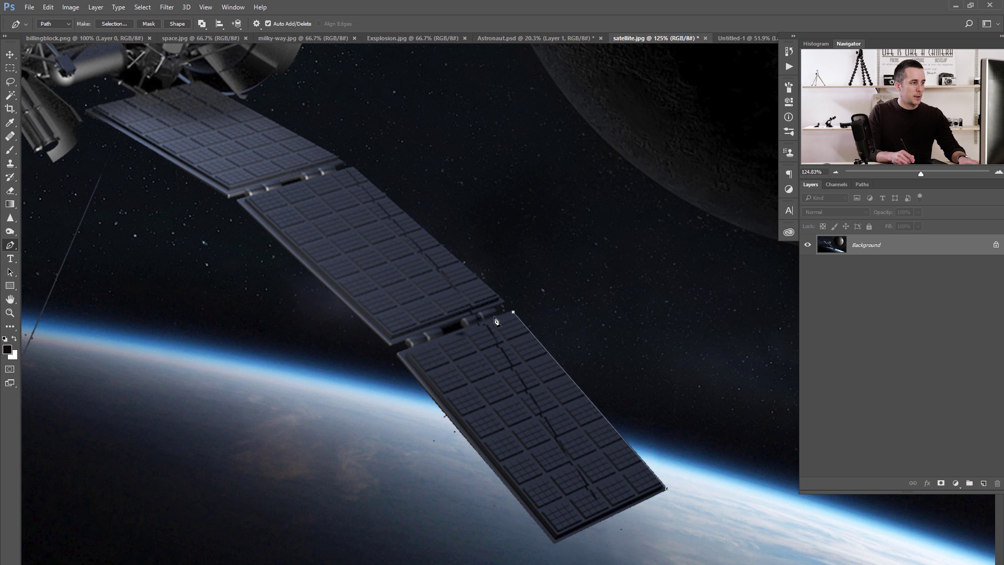
{"action": "left_click", "coordinate": [499, 316]}
{"action": "left_click", "coordinate": [494, 307]}
{"action": "left_click", "coordinate": [504, 302]}
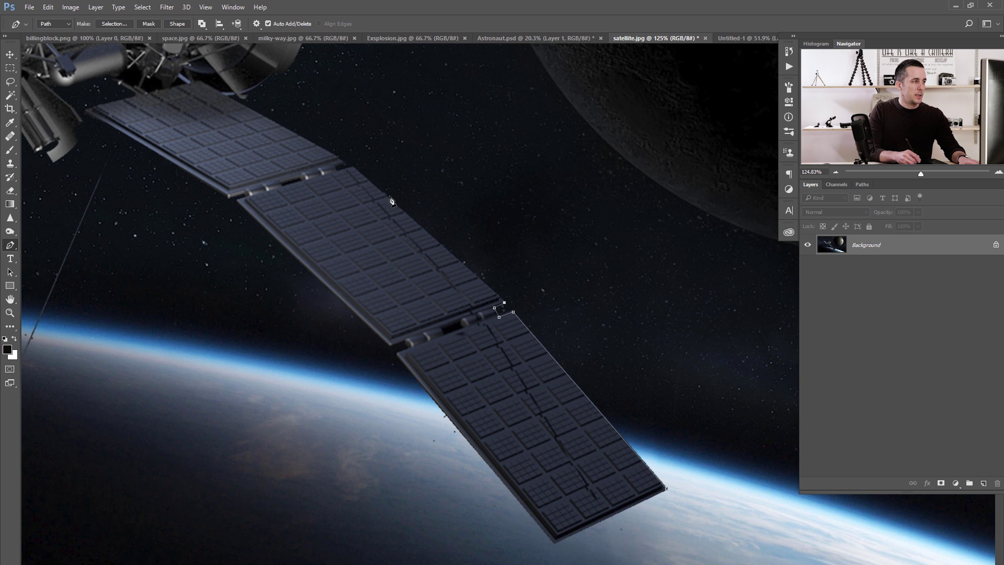
{"action": "left_click", "coordinate": [353, 168]}
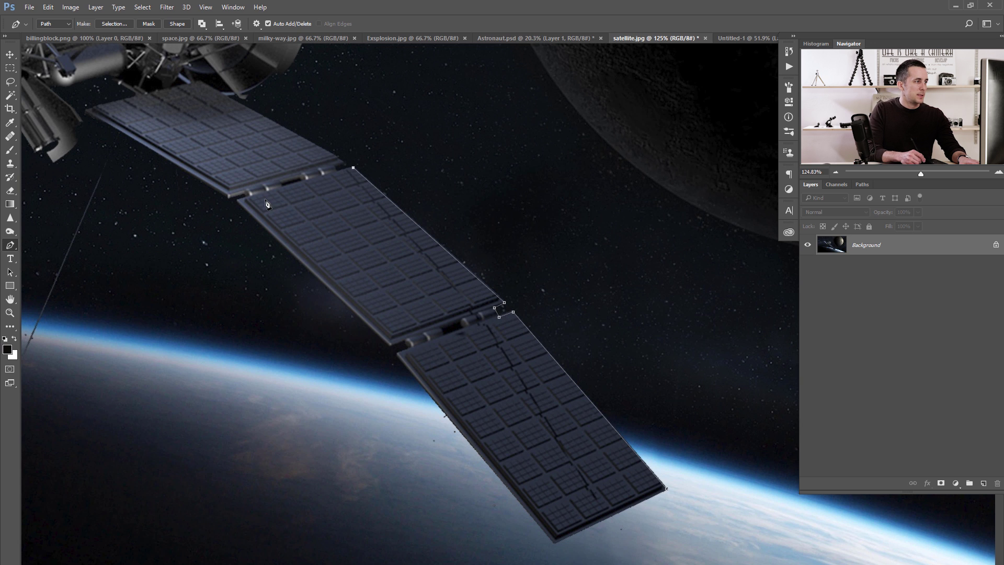
{"action": "left_click", "coordinate": [239, 200]}
{"action": "left_click", "coordinate": [390, 344]}
{"action": "left_click", "coordinate": [405, 340]}
{"action": "left_click", "coordinate": [409, 347]}
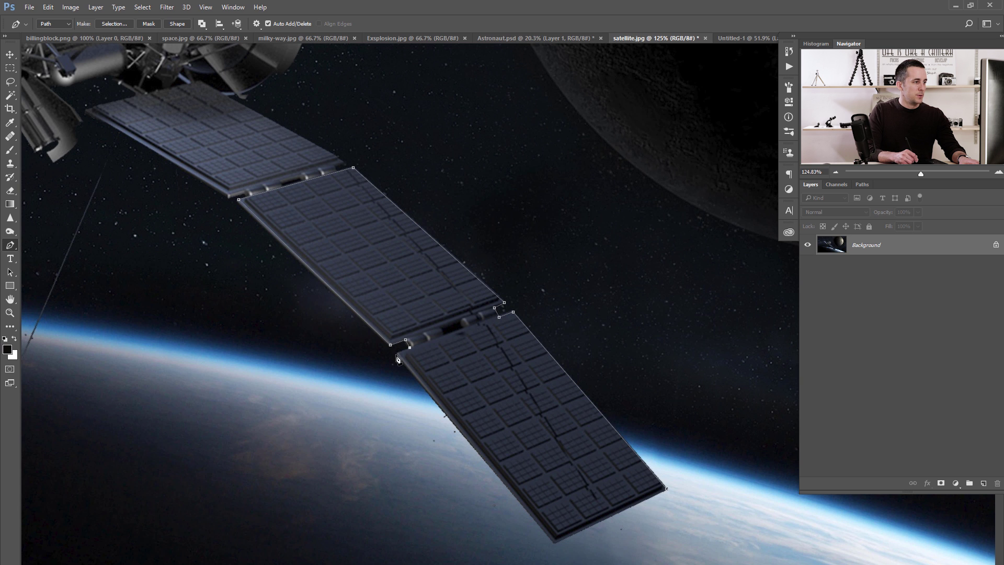
{"action": "left_click", "coordinate": [399, 353]}
{"action": "left_click", "coordinate": [554, 543]}
{"action": "left_click", "coordinate": [666, 489]}
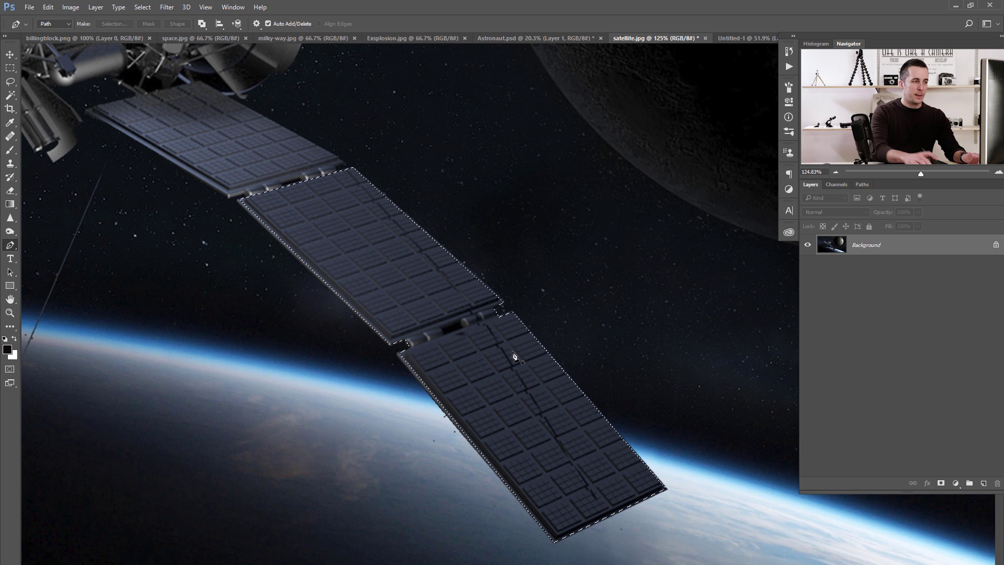
Convert the solar panel path into a new anti-aliased selection.
{"action": "right_click", "coordinate": [407, 284]}
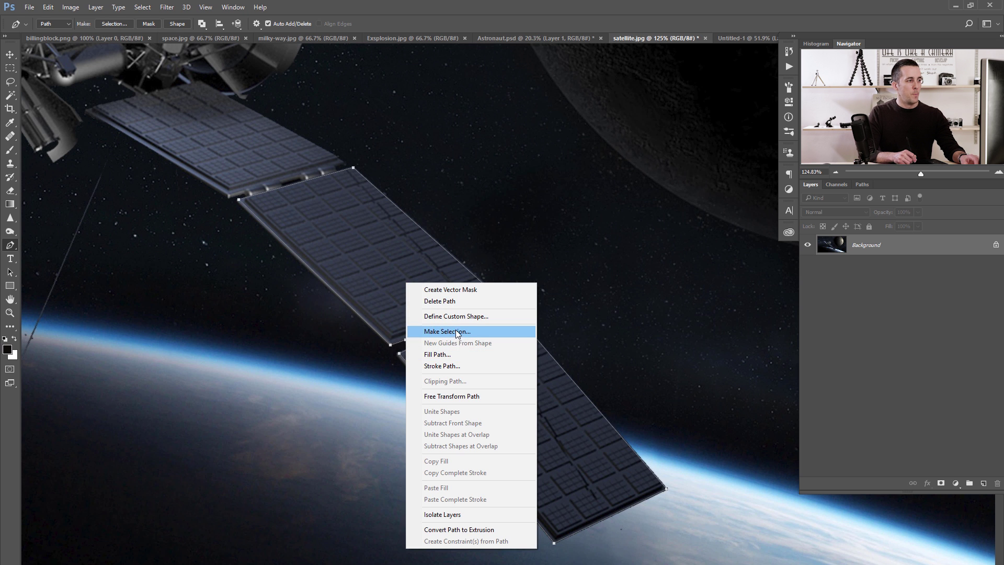
{"action": "left_click", "coordinate": [457, 333]}
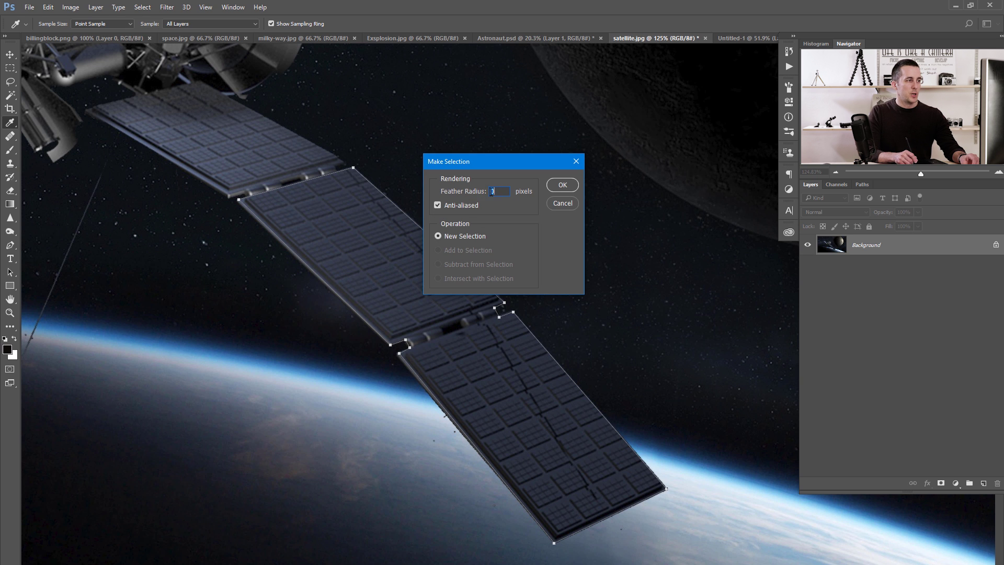
{"action": "left_click", "coordinate": [559, 187]}
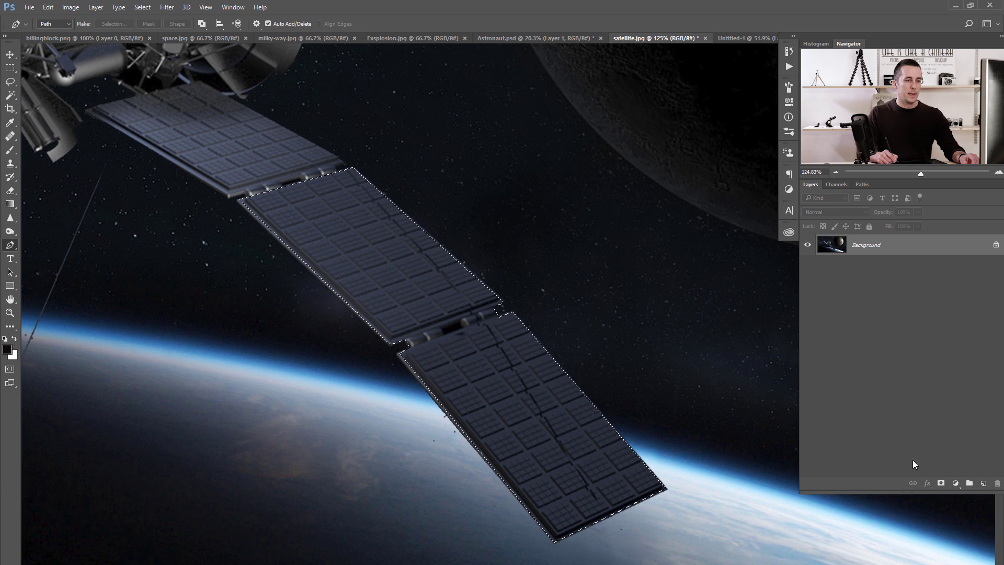
Mask the image to the solar panel selection and apply the layer mask permanently to isolate the two panel sections.
{"action": "left_click", "coordinate": [941, 484]}
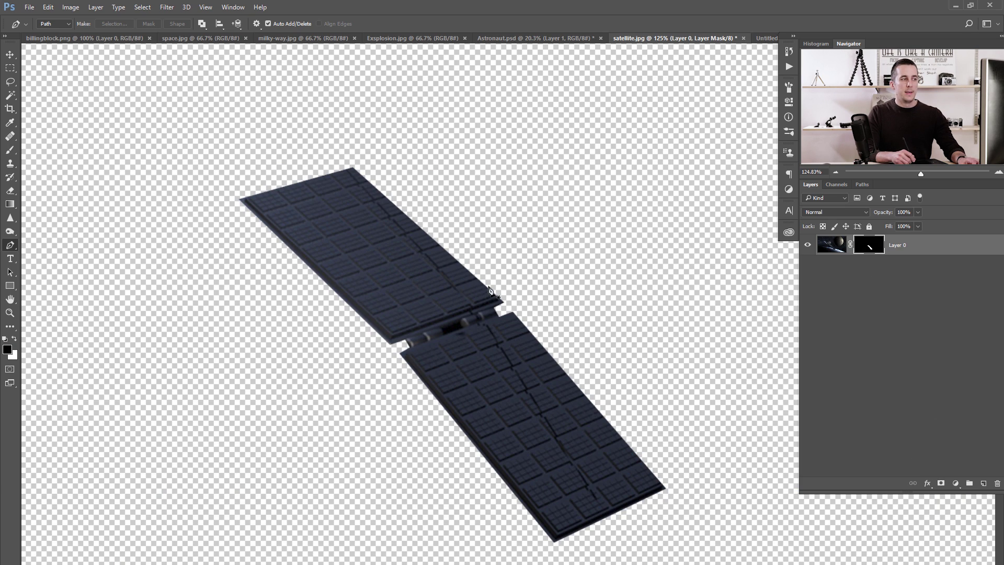
{"action": "scroll", "coordinate": [494, 298], "scroll_direction": "down", "scroll_amount": 3}
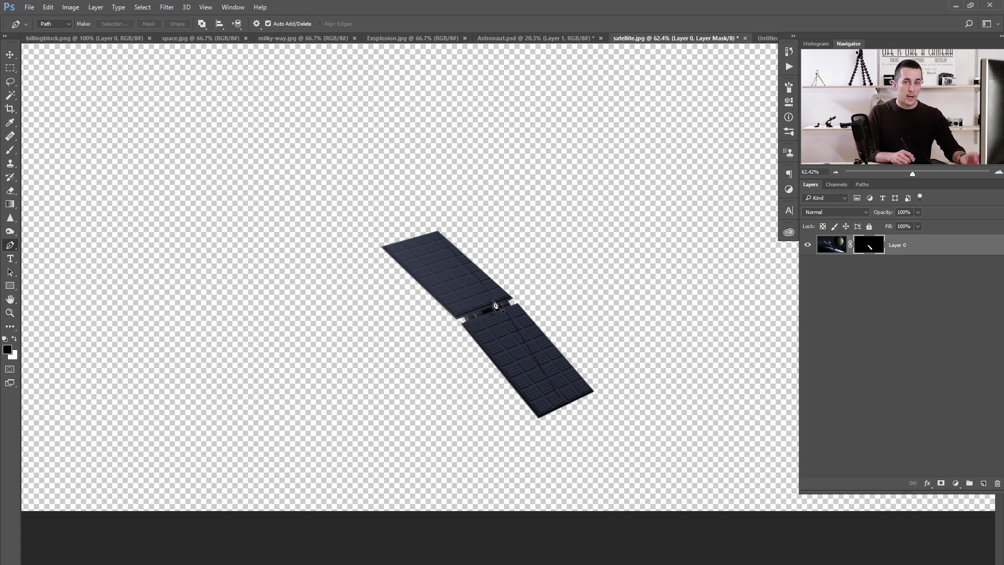
{"action": "left_click_drag", "start_coordinate": [555, 285], "coordinate": [525, 285]}
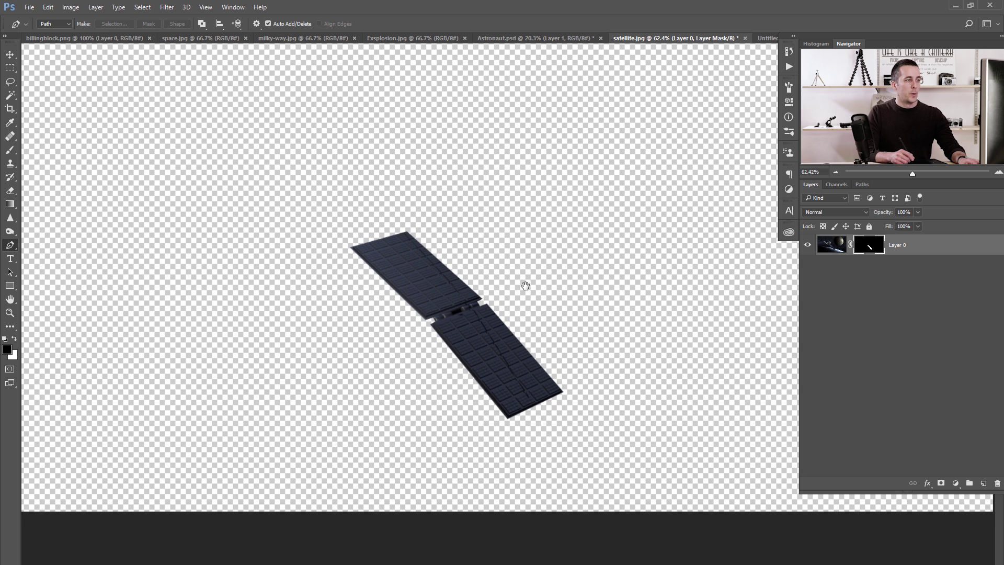
{"action": "right_click", "coordinate": [872, 247]}
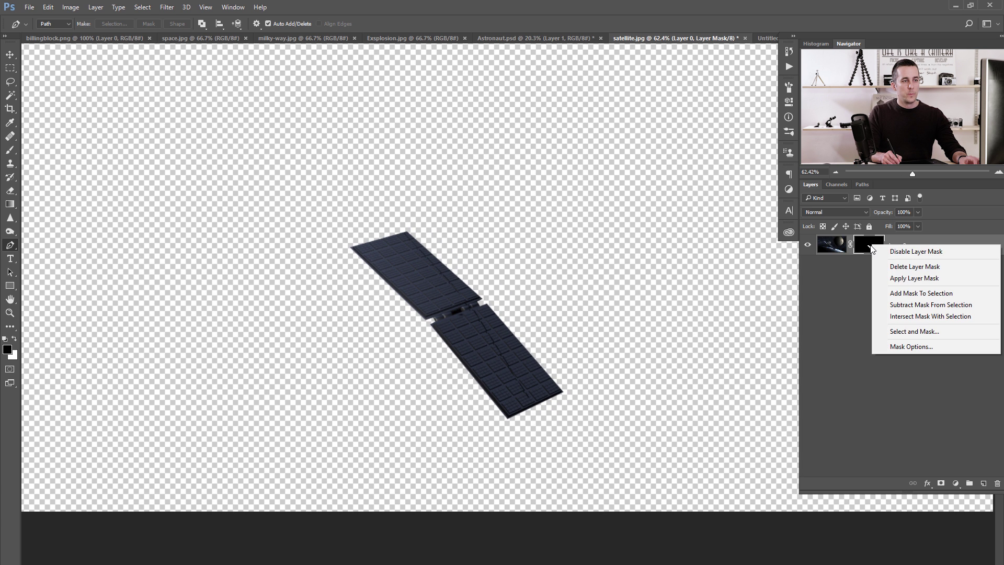
{"action": "left_click", "coordinate": [912, 279]}
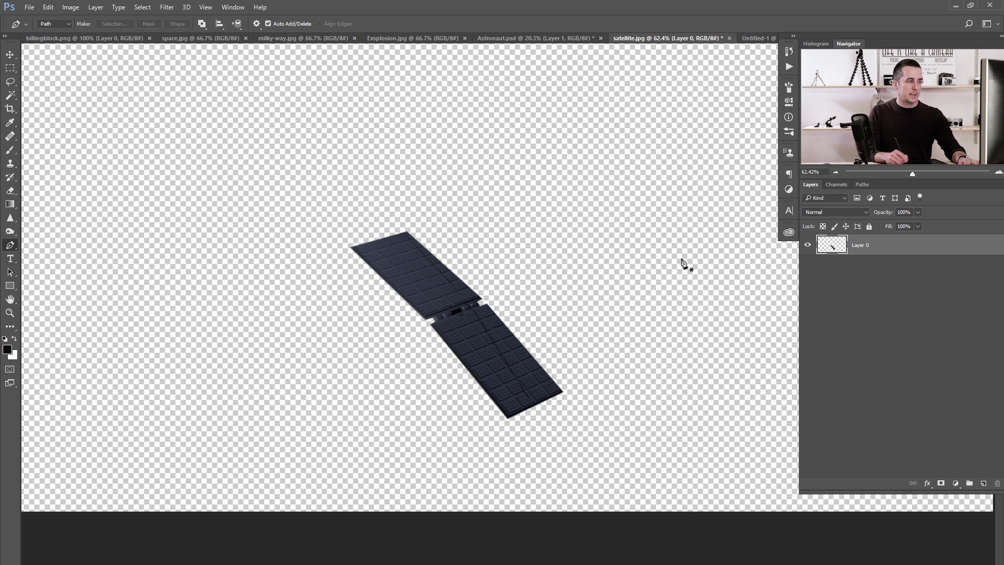
Copy the cut-out solar panels into the poster document and flip them horizontally with Free Transform.
{"action": "key", "text": "v"}
{"action": "left_click_drag", "start_coordinate": [473, 343], "coordinate": [463, 263]}
{"action": "key", "text": "ctrl+t"}
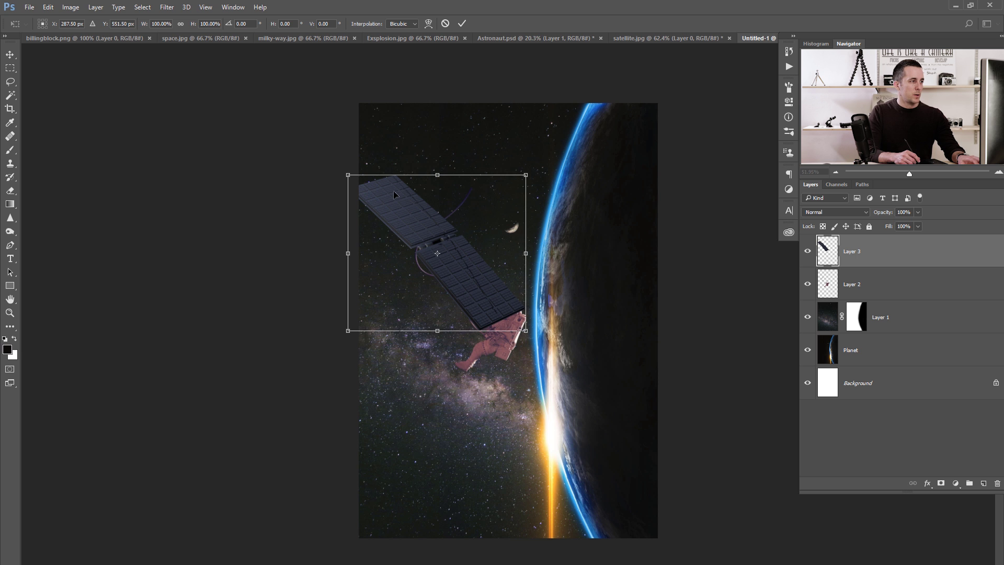
{"action": "right_click", "coordinate": [426, 219]}
{"action": "left_click", "coordinate": [472, 377]}
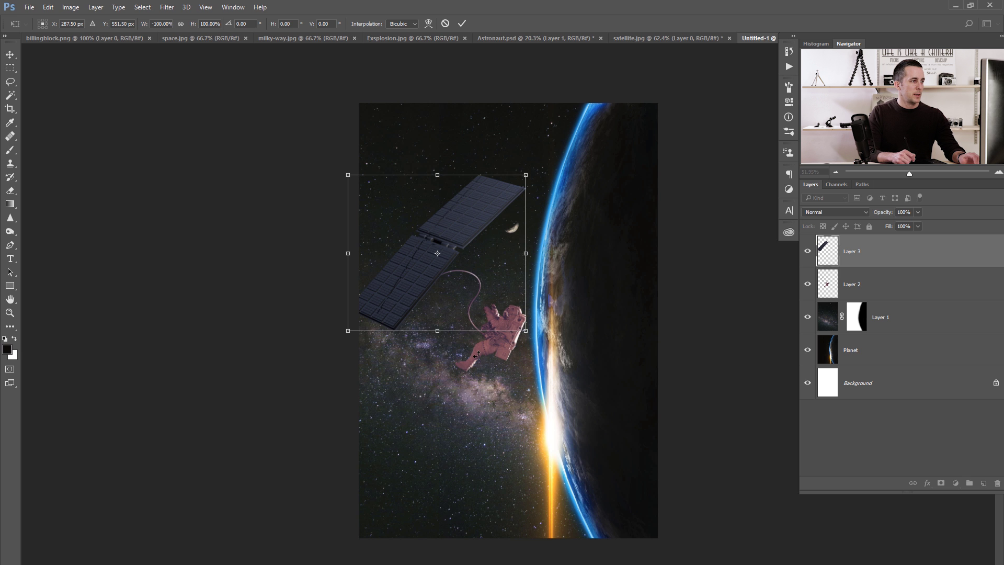
Rotate the solar panels to about -170.5° and place them above the astronaut, running partly off the canvas's left edge.
{"action": "left_click_drag", "start_coordinate": [536, 155], "coordinate": [340, 309]}
{"action": "left_click_drag", "start_coordinate": [420, 287], "coordinate": [391, 241]}
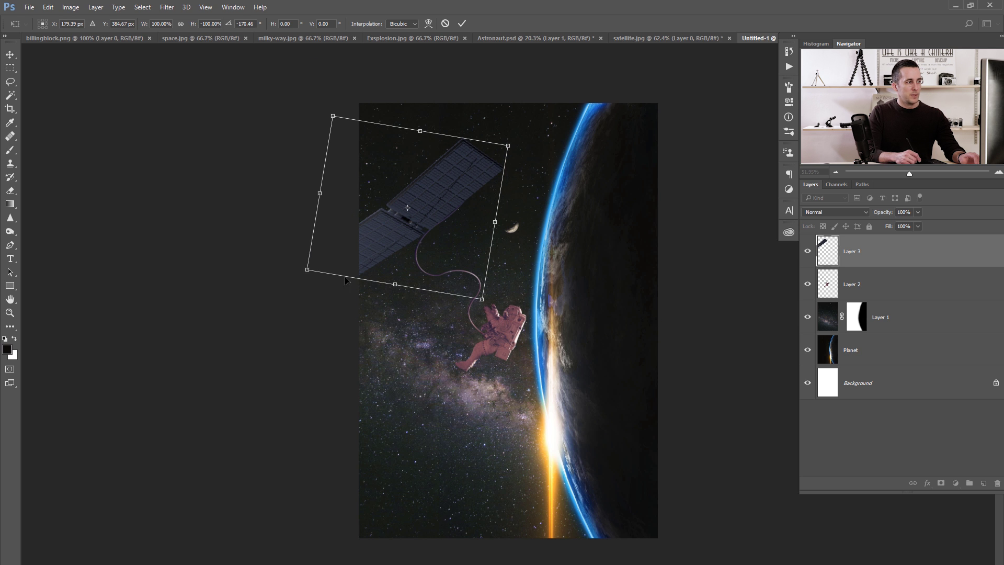
{"action": "left_click_drag", "start_coordinate": [386, 245], "coordinate": [440, 195]}
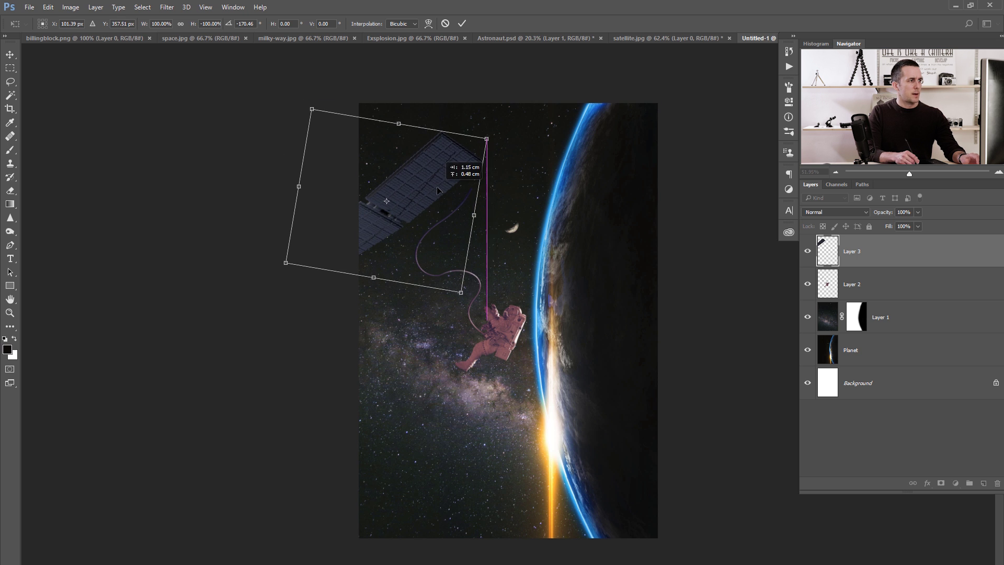
{"action": "key", "text": "Return"}
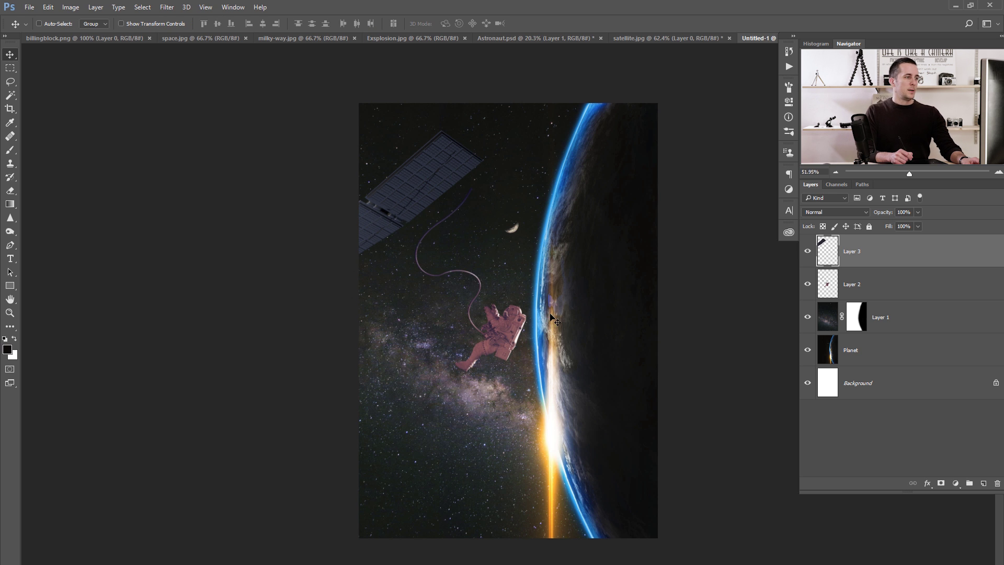
Copy the Explosion.jpg image into the poster, rotate it to -165°, and position its debris over the left part of the canvas.
{"action": "left_click", "coordinate": [391, 37]}
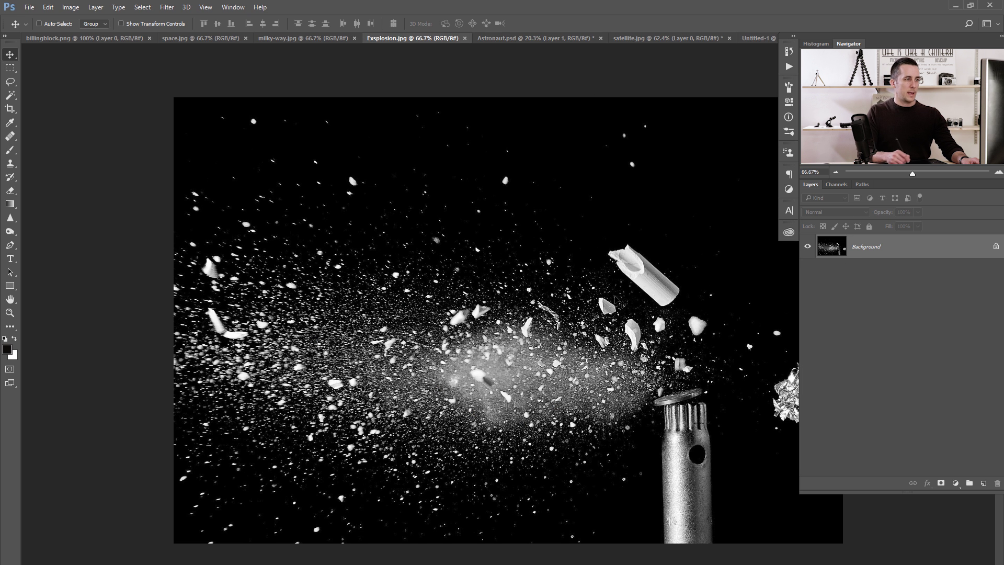
{"action": "left_click_drag", "start_coordinate": [751, 41], "coordinate": [515, 329]}
{"action": "key", "text": "ctrl+t"}
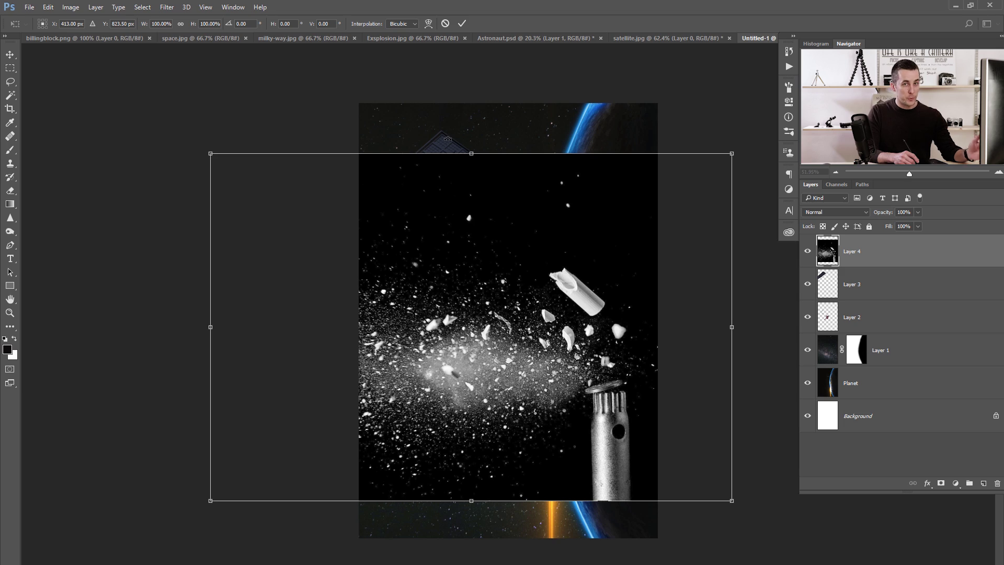
{"action": "left_click_drag", "start_coordinate": [458, 137], "coordinate": [475, 375]}
{"action": "left_click_drag", "start_coordinate": [538, 311], "coordinate": [355, 304]}
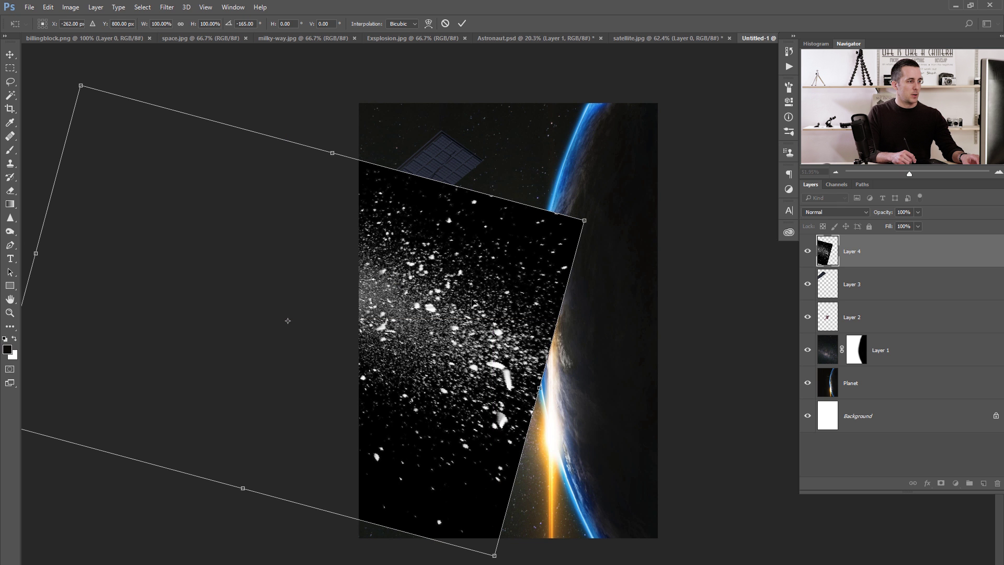
{"action": "left_click_drag", "start_coordinate": [471, 297], "coordinate": [480, 292]}
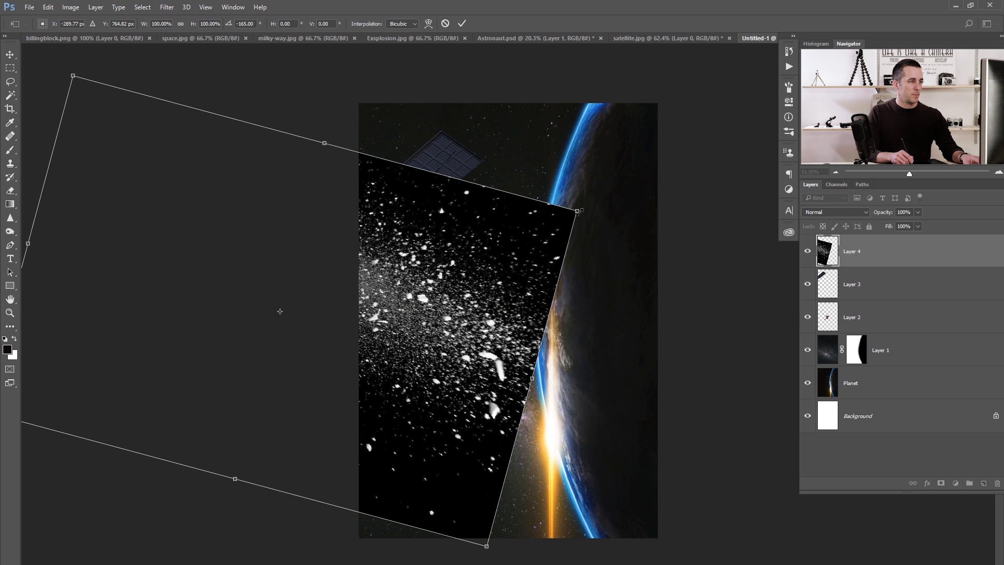
{"action": "key", "text": "Return"}
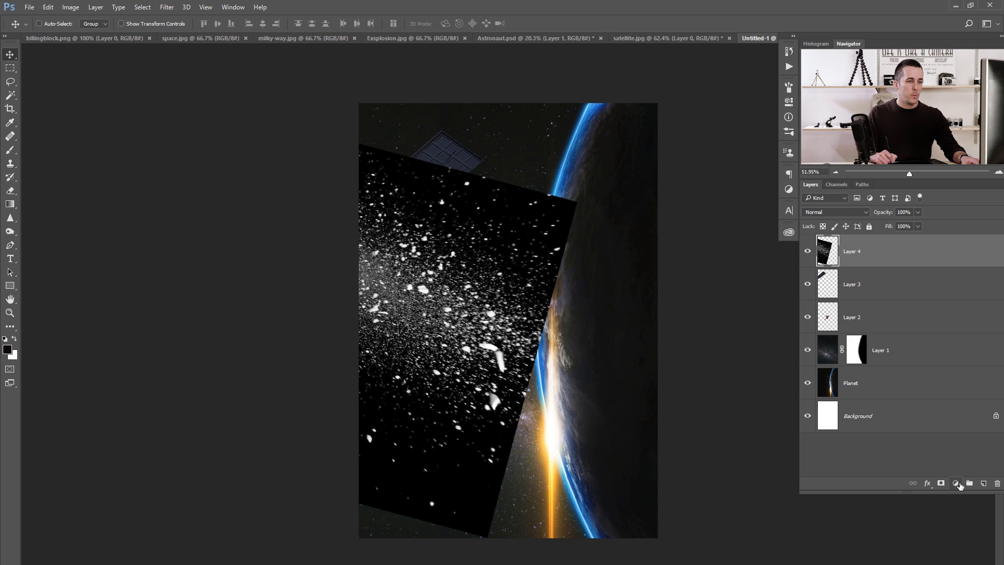
Add a Curves adjustment clipped to the explosion layer and set its black point to input 173, output 0.
{"action": "left_click", "coordinate": [956, 483]}
{"action": "left_click", "coordinate": [924, 318]}
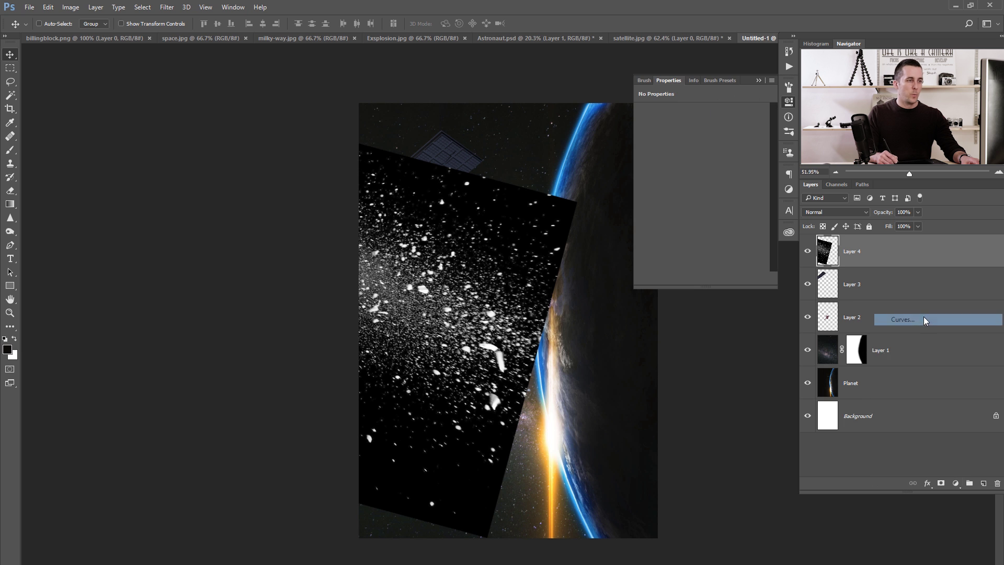
{"action": "left_click", "coordinate": [695, 277]}
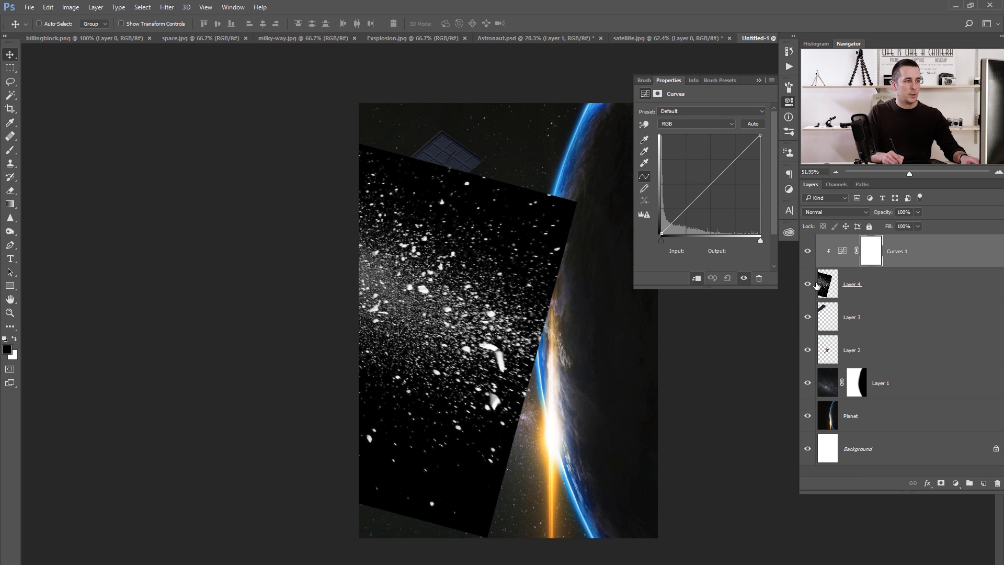
{"action": "left_click_drag", "start_coordinate": [445, 290], "coordinate": [547, 273]}
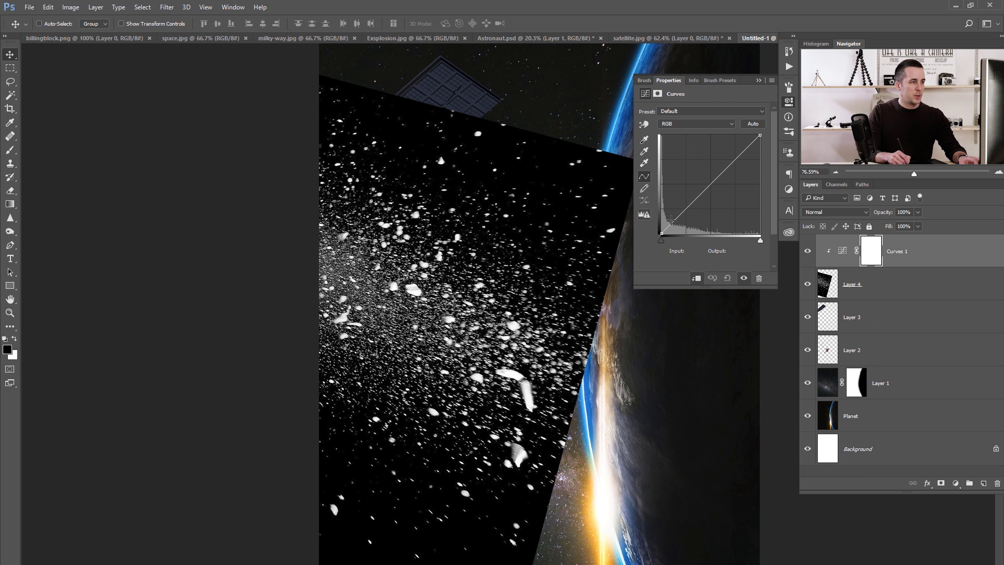
{"action": "mouse_move", "coordinate": [660, 239]}
{"action": "left_mouse_down"}
{"action": "mouse_move", "coordinate": [750, 247]}
{"action": "mouse_move", "coordinate": [735, 252]}
{"action": "left_mouse_up"}
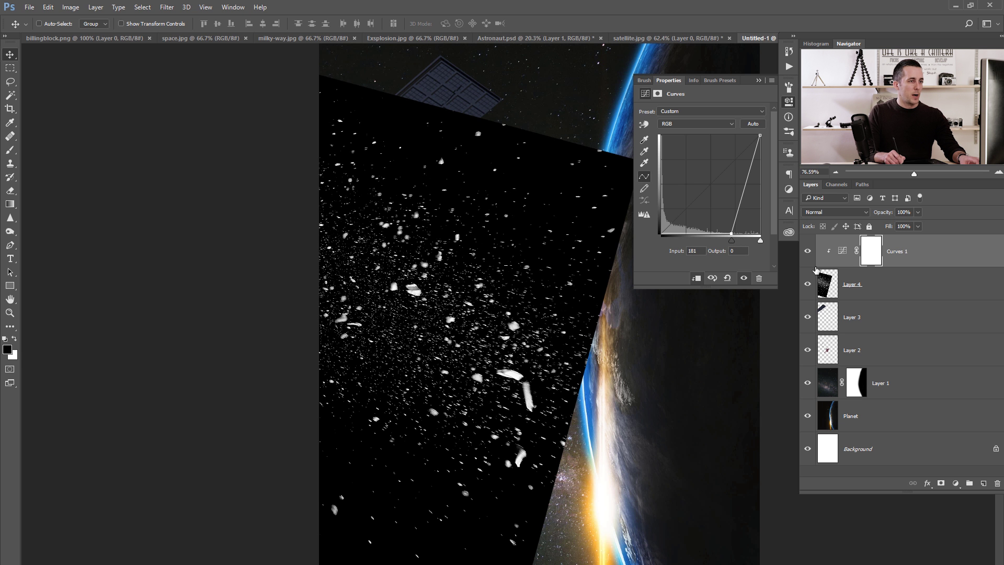
{"action": "scroll", "coordinate": [716, 245], "scroll_direction": "up", "scroll_amount": 3}
{"action": "mouse_move", "coordinate": [732, 245]}
{"action": "left_mouse_down"}
{"action": "mouse_move", "coordinate": [638, 243]}
{"action": "mouse_move", "coordinate": [729, 243]}
{"action": "left_mouse_up"}
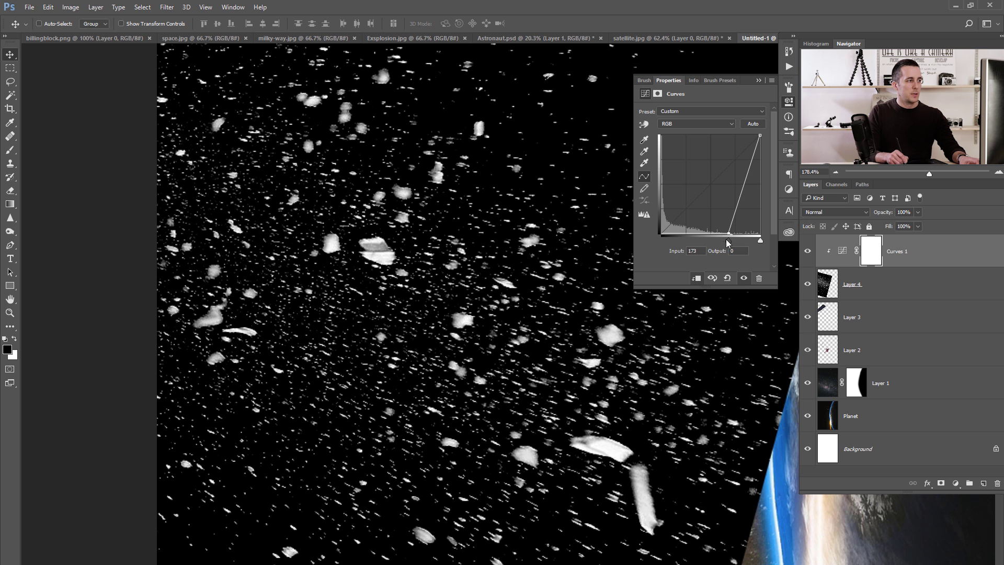
Merge the Curves adjustment with the explosion layer into a single layer.
{"action": "left_click", "coordinate": [831, 287], "text": "shift"}
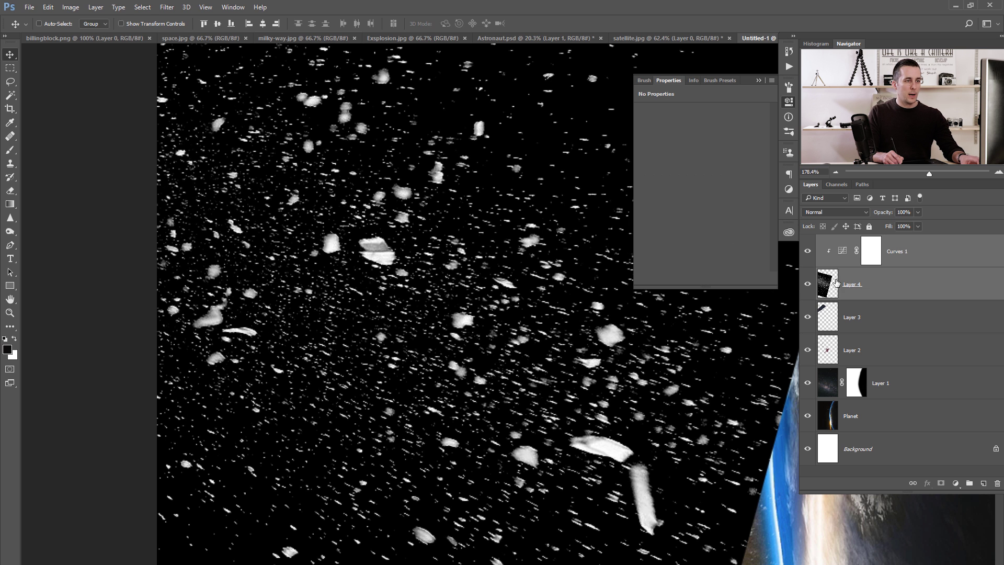
{"action": "key", "text": "ctrl+e"}
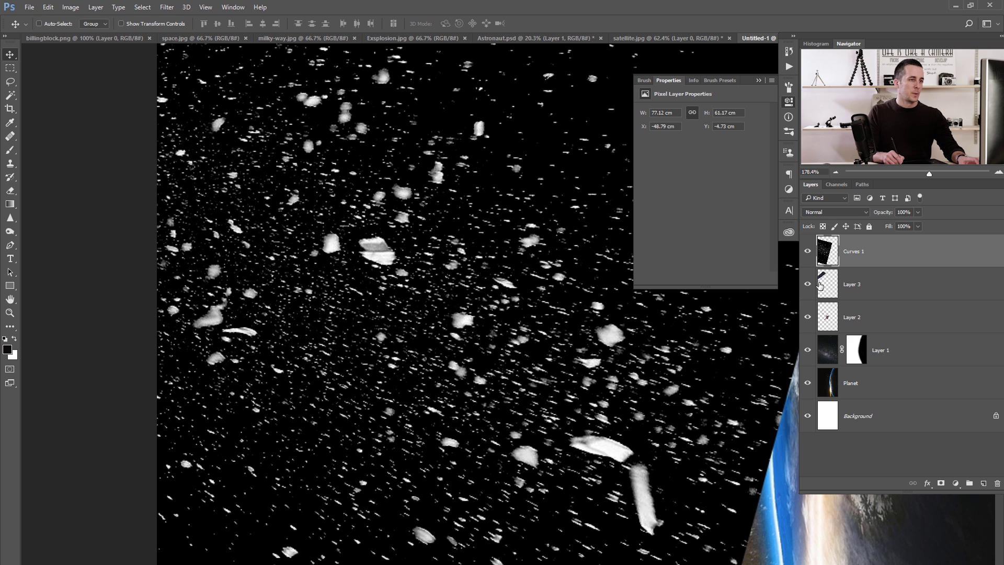
{"action": "double_click", "coordinate": [853, 252]}
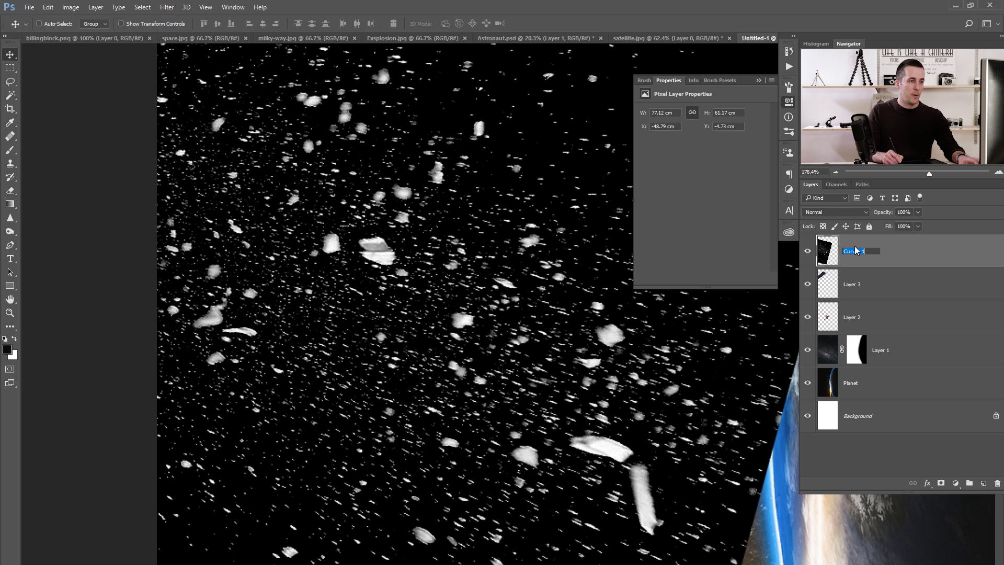
{"action": "type", "text": "Explosion"}
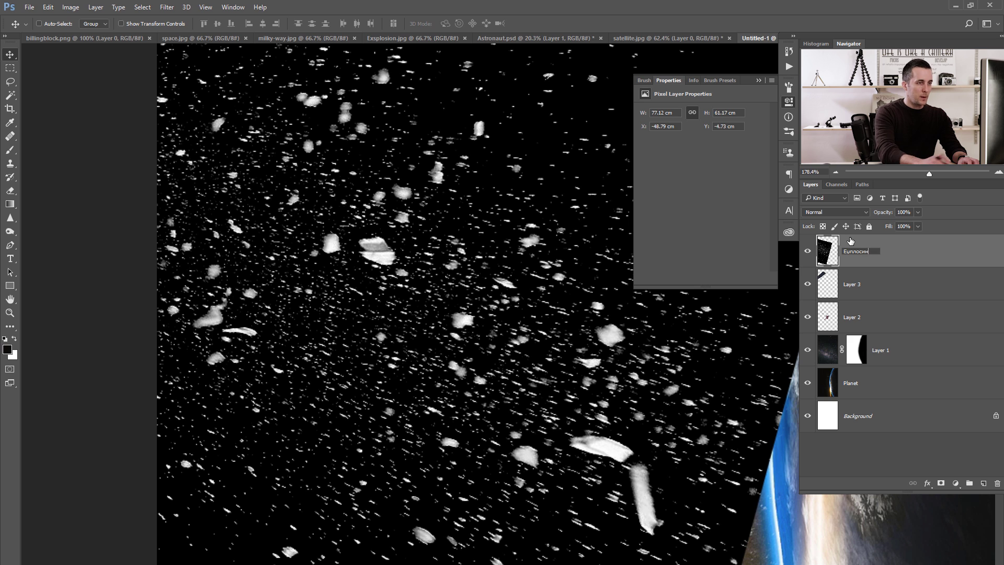
{"action": "key", "text": "Return"}
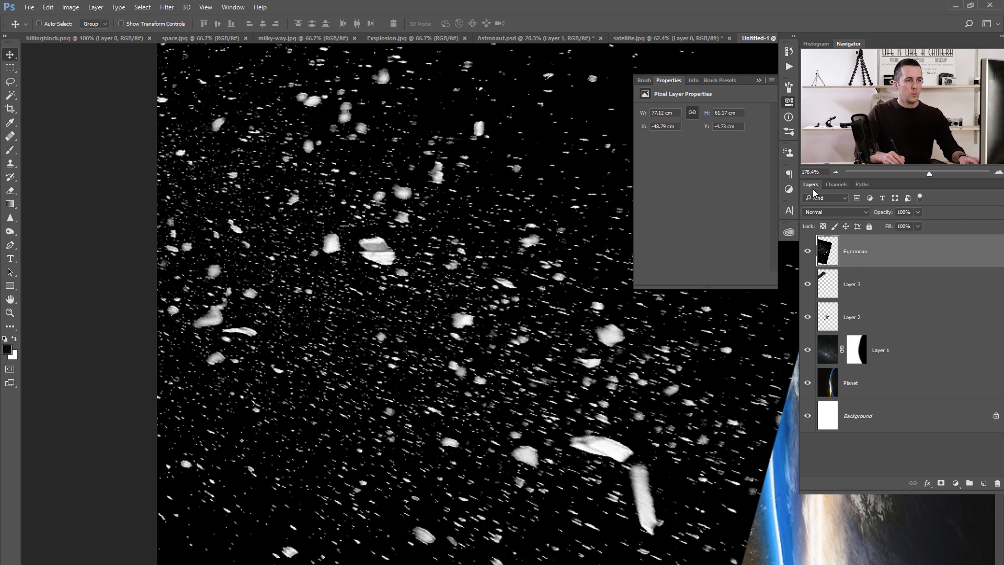
Switch the input language to a Latin keyboard and rename the merged explosion layer to Explosin.
{"action": "double_click", "coordinate": [854, 252]}
{"action": "key", "text": "super+space"}
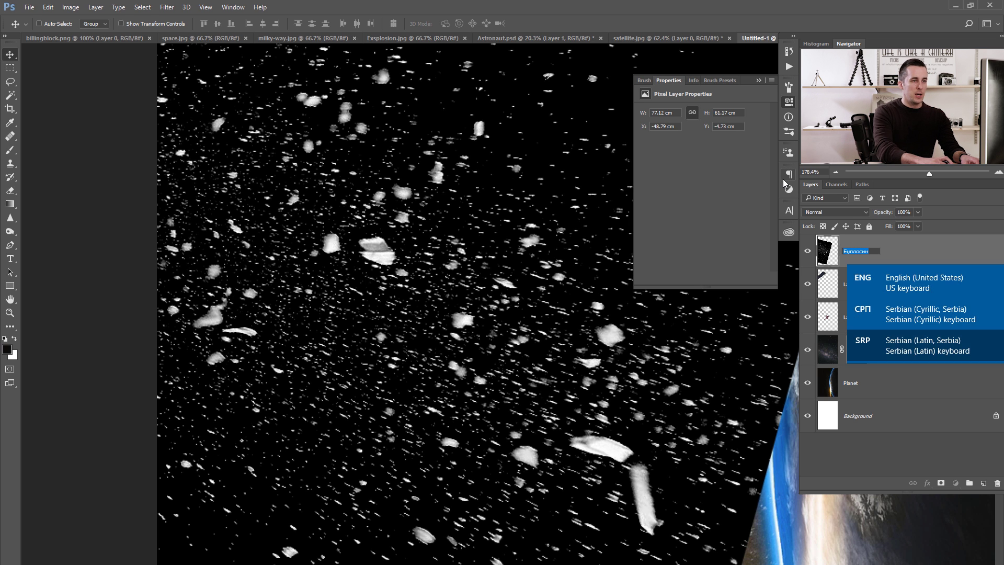
{"action": "type", "text": "Exp"}
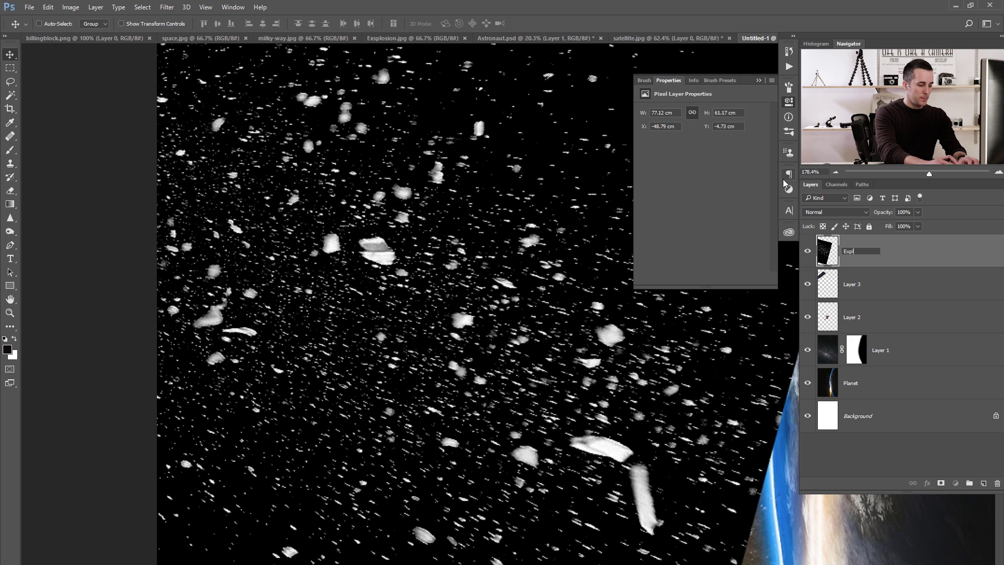
{"action": "key", "text": "Return"}
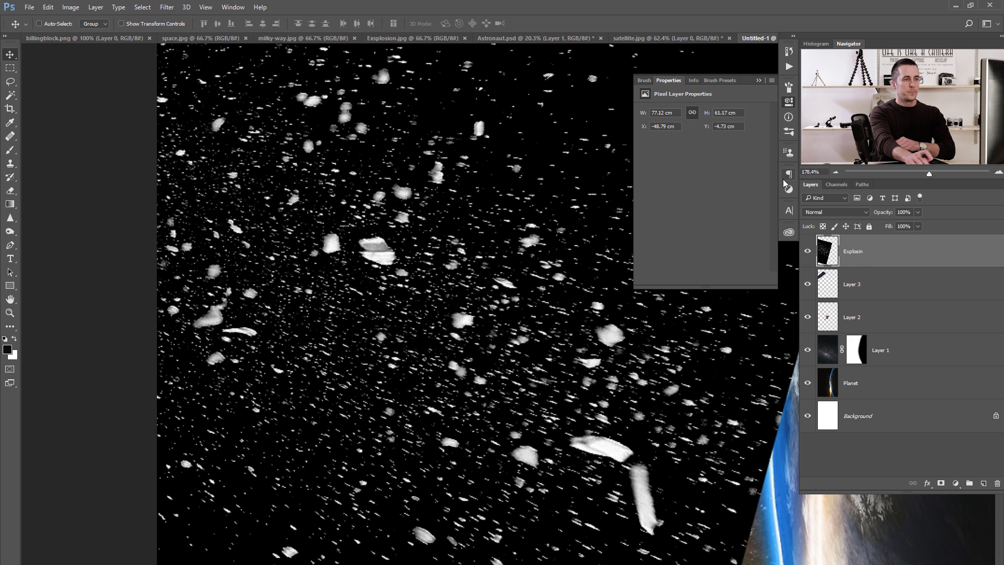
Set the Explosin layer's blend mode to Screen.
{"action": "left_click", "coordinate": [842, 212]}
{"action": "left_click", "coordinate": [819, 284]}
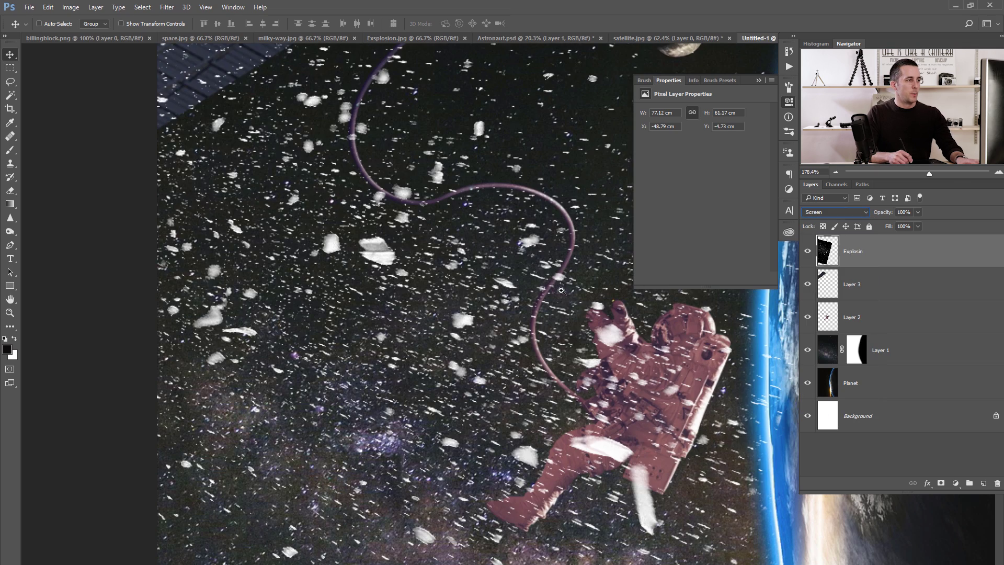
Shift the debris about 3 cm up and to the left, and stack the Explosin layer beneath the astronaut layer.
{"action": "scroll", "coordinate": [509, 303], "scroll_direction": "down", "scroll_amount": 6}
{"action": "scroll", "coordinate": [509, 303], "scroll_direction": "down", "scroll_amount": 1}
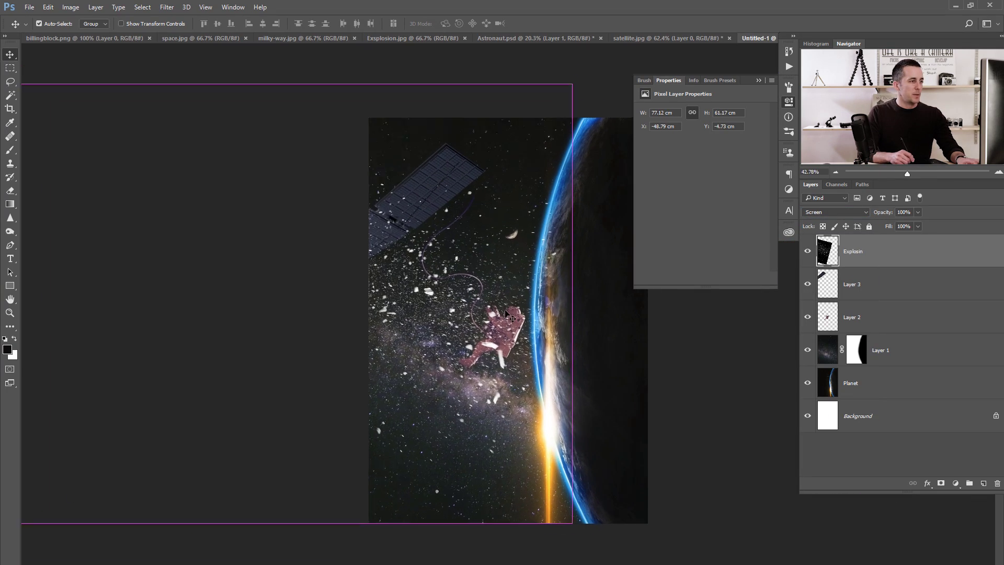
{"action": "left_click_drag", "start_coordinate": [460, 311], "coordinate": [480, 330]}
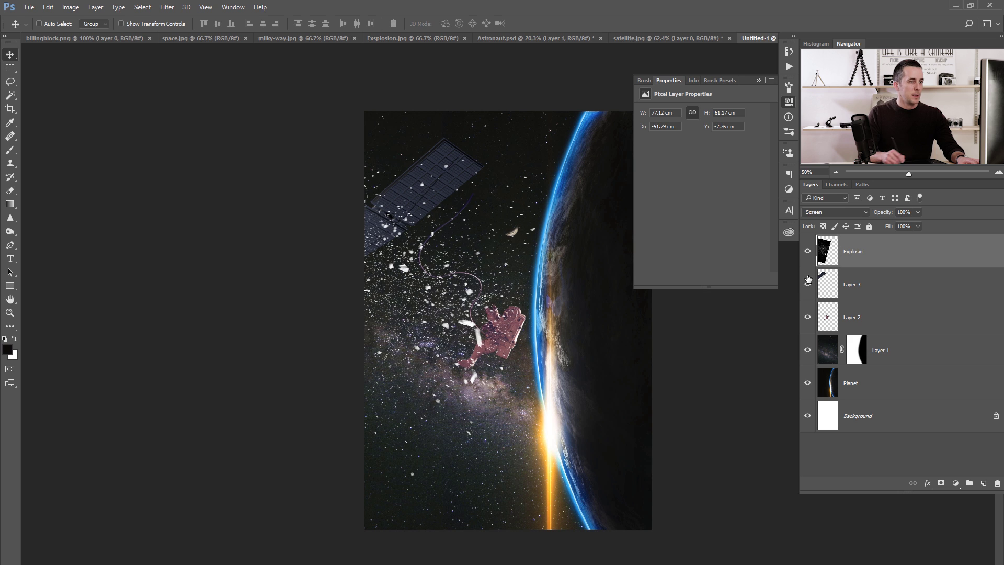
{"action": "left_click_drag", "start_coordinate": [832, 256], "coordinate": [853, 323]}
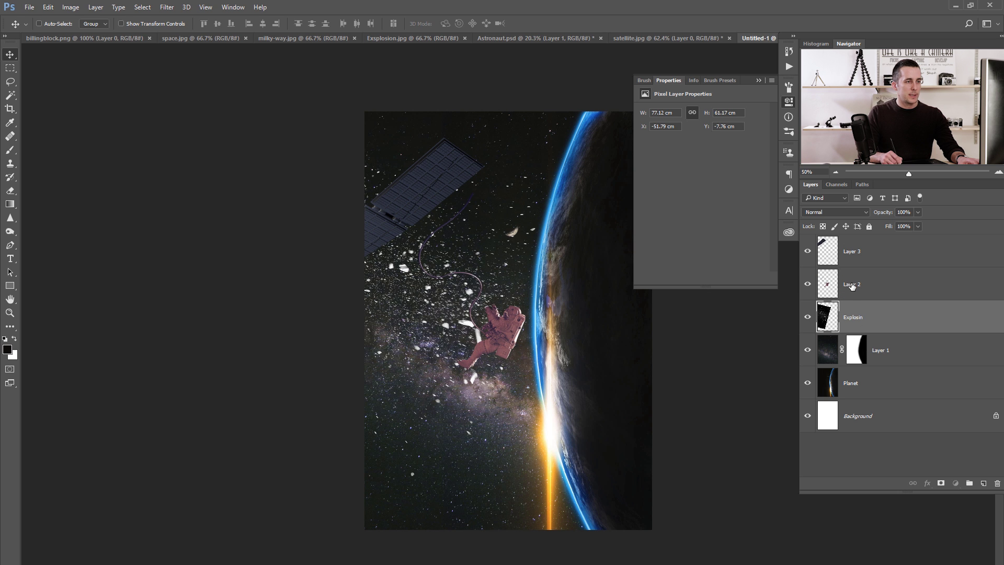
Rename the astronaut layer to Astronaut and the solar panel layer to Sat.
{"action": "double_click", "coordinate": [852, 285]}
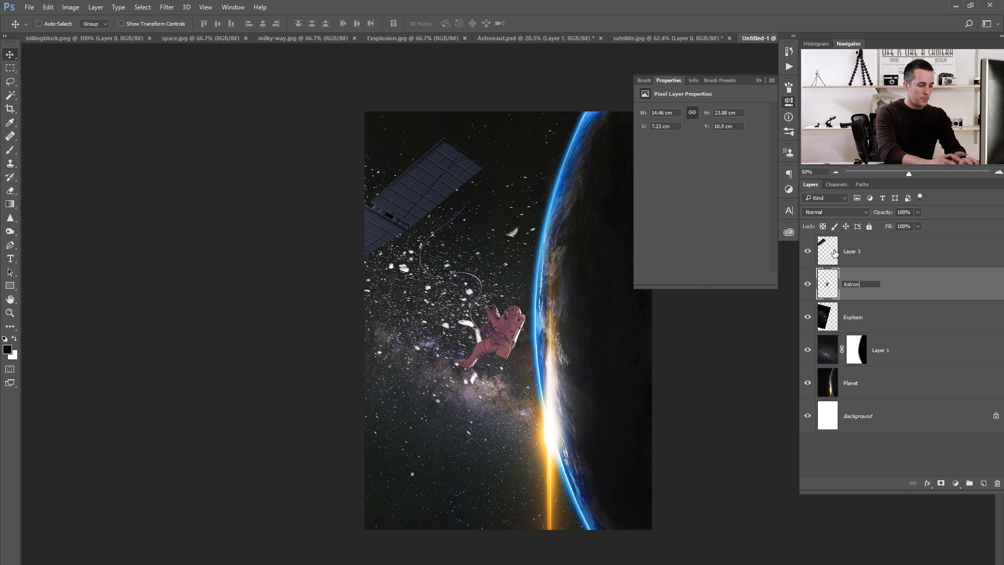
{"action": "key", "text": "Return"}
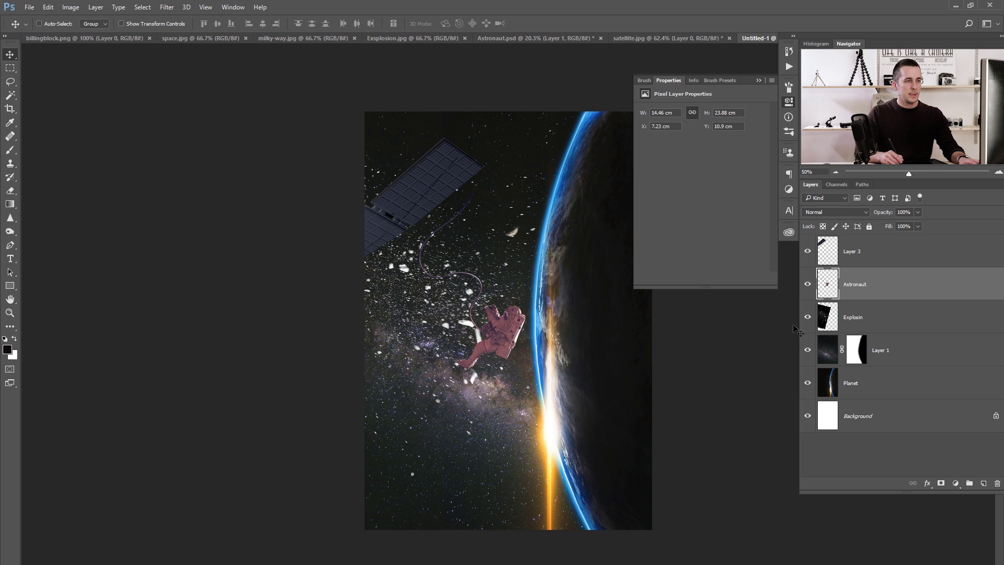
{"action": "double_click", "coordinate": [851, 252]}
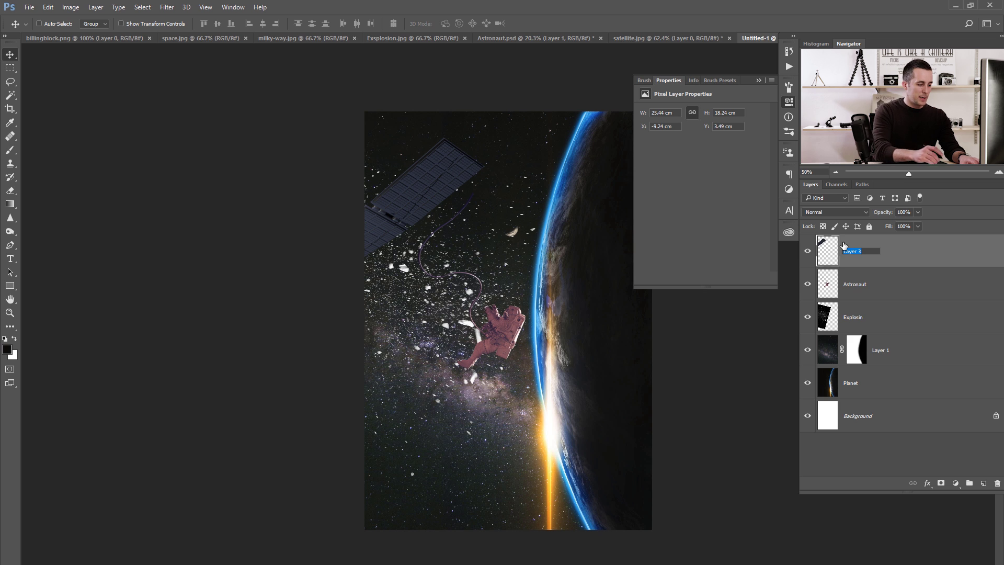
{"action": "key", "text": "Return"}
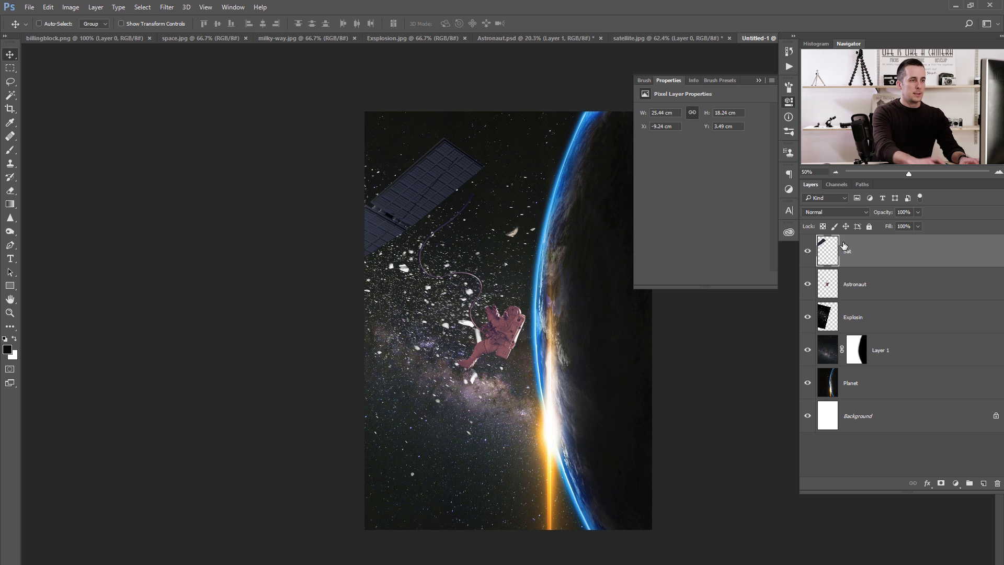
Scale the Explosin layer down to about 61 by 49 cm and position the debris behind the astronaut, below the solar panels.
{"action": "left_click", "coordinate": [829, 316]}
{"action": "left_click_drag", "start_coordinate": [484, 349], "coordinate": [480, 355]}
{"action": "key", "text": "ctrl+t"}
{"action": "left_click_drag", "start_coordinate": [552, 59], "coordinate": [506, 94]}
{"action": "left_click_drag", "start_coordinate": [464, 348], "coordinate": [493, 361]}
{"action": "left_click_drag", "start_coordinate": [533, 110], "coordinate": [524, 118]}
{"action": "left_click_drag", "start_coordinate": [484, 313], "coordinate": [489, 319]}
{"action": "key", "text": "Return"}
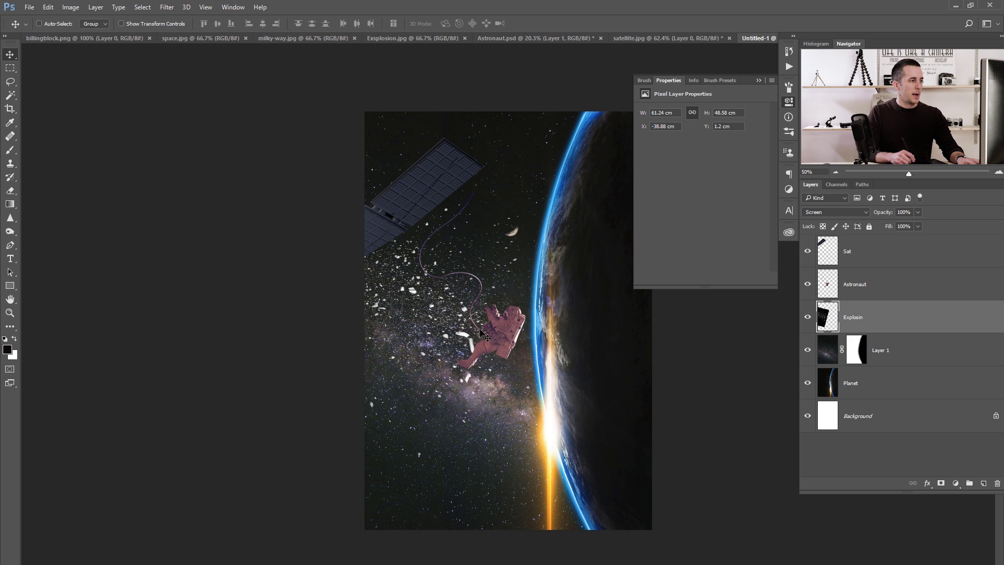
{"action": "left_click_drag", "start_coordinate": [493, 342], "coordinate": [496, 351]}
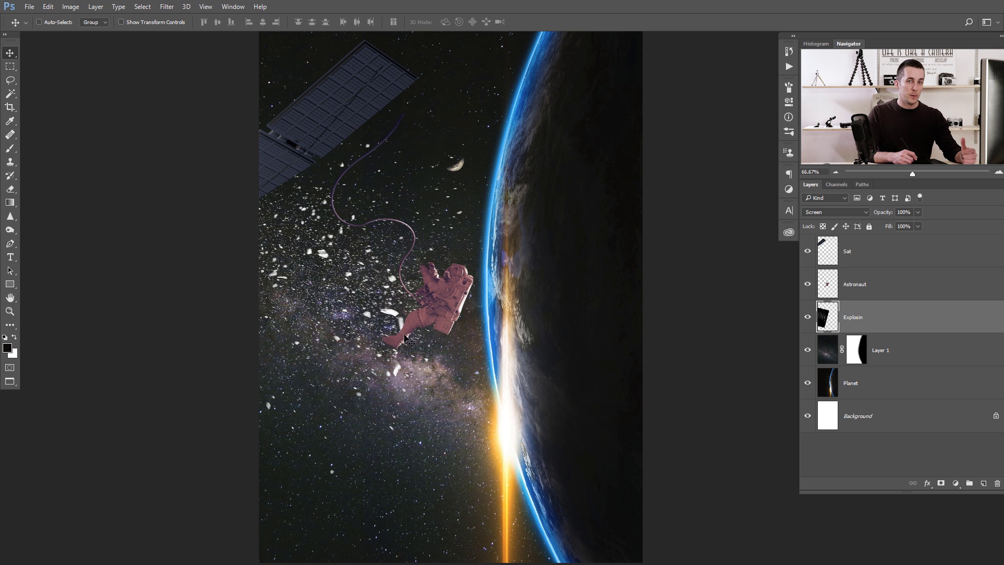
Add a Curves adjustment above the Astronaut layer and clip it to that layer.
{"action": "key", "text": "ctrl"}
{"action": "scroll", "coordinate": [456, 300], "scroll_direction": "up", "scroll_amount": 2}
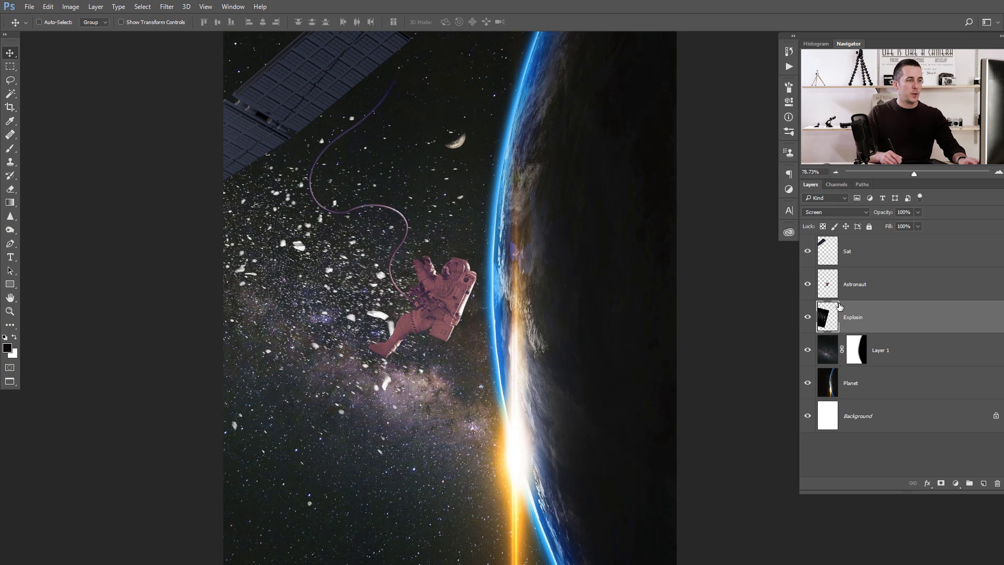
{"action": "left_click", "coordinate": [836, 290]}
{"action": "left_click", "coordinate": [955, 483]}
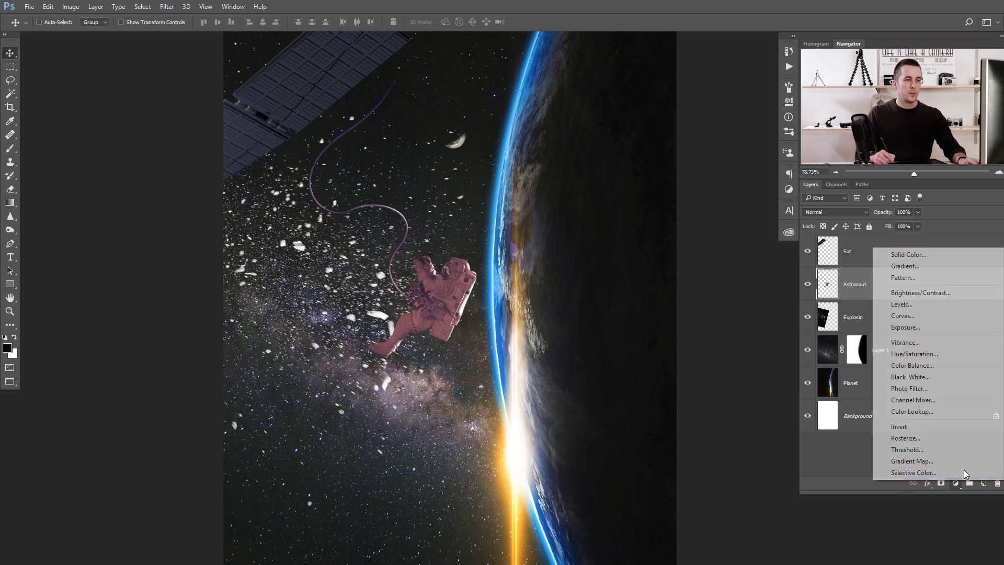
{"action": "left_click", "coordinate": [926, 315]}
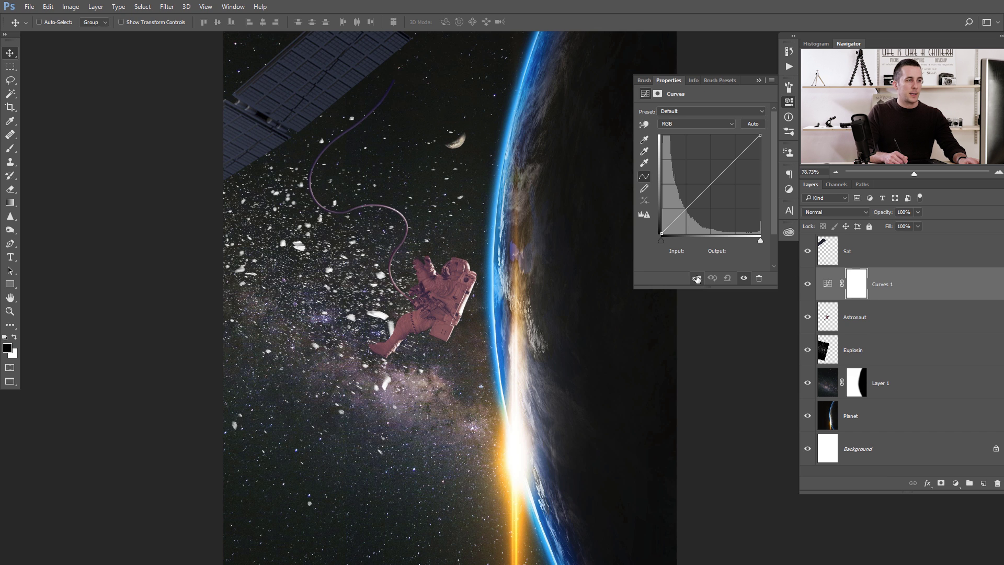
{"action": "left_click", "coordinate": [696, 277]}
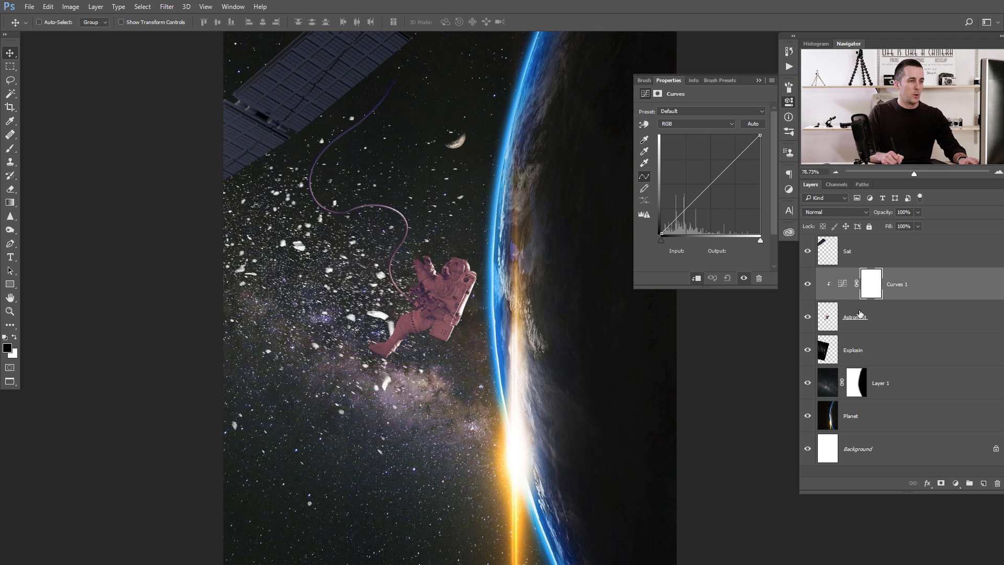
In the astronaut's Curves adjustment, lower the Red channel's white point output to 144 and set the Blue channel's white point input to 236.
{"action": "left_click", "coordinate": [691, 126]}
{"action": "left_click", "coordinate": [690, 125]}
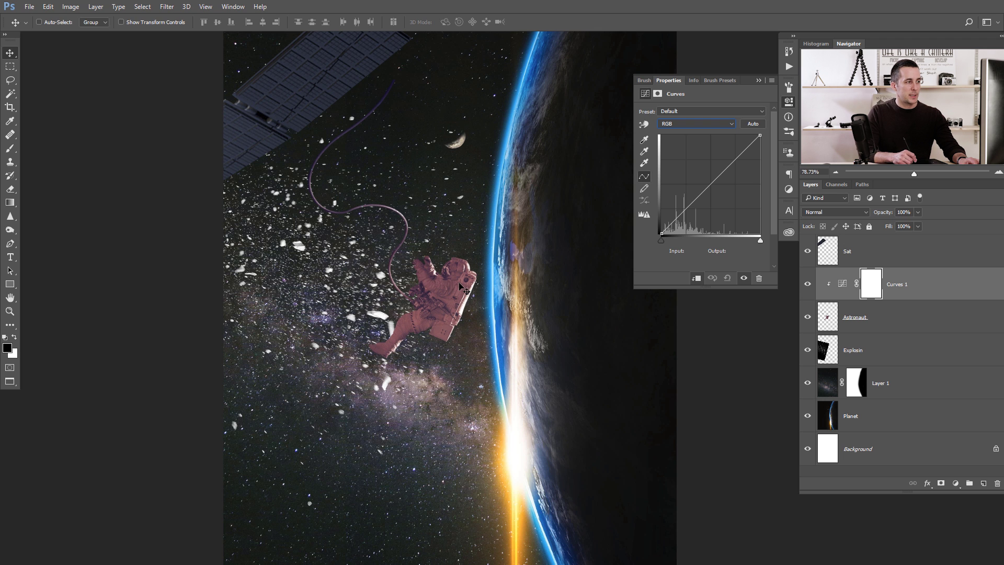
{"action": "left_click", "coordinate": [708, 125]}
{"action": "left_click", "coordinate": [703, 141]}
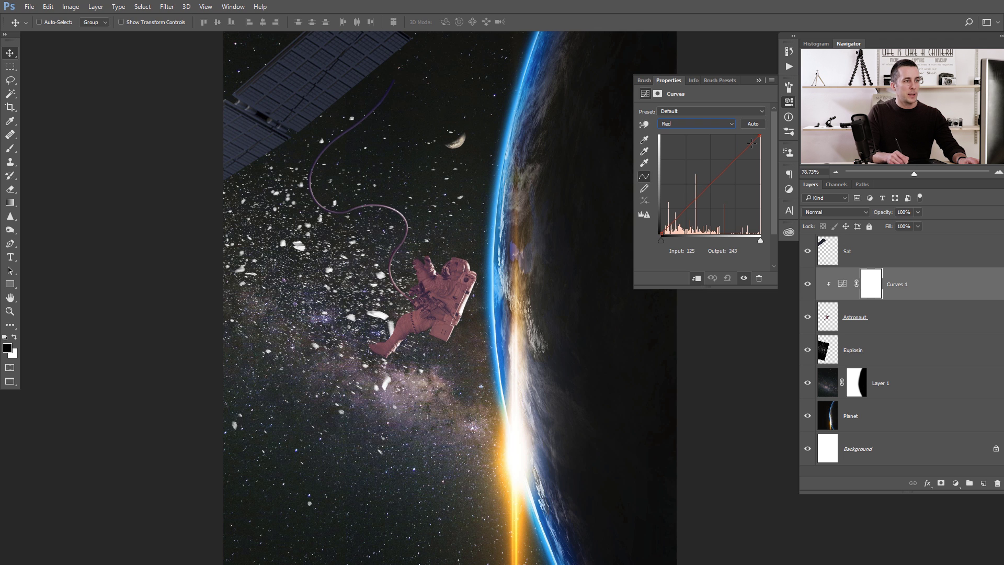
{"action": "left_click_drag", "start_coordinate": [760, 135], "coordinate": [763, 178]}
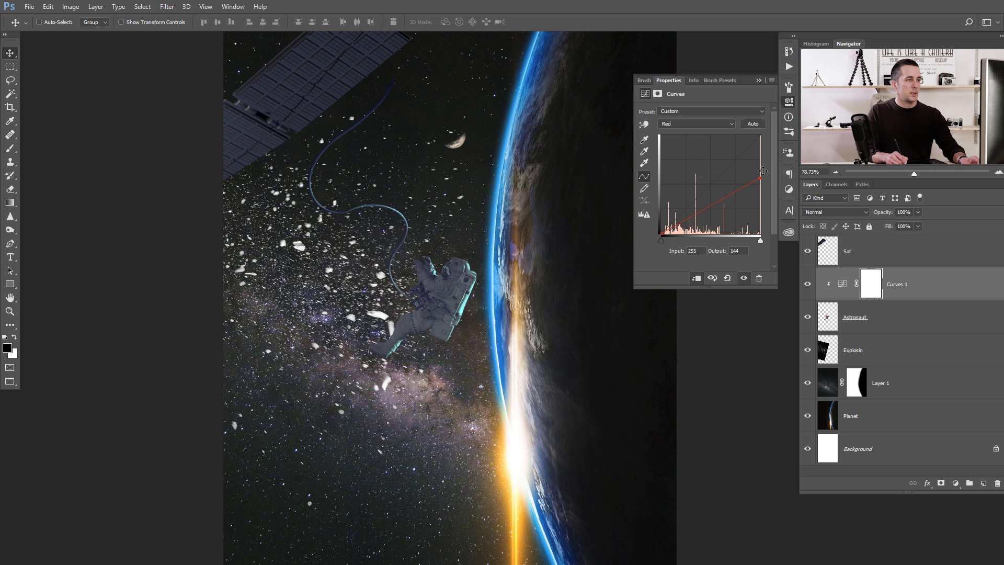
{"action": "left_click", "coordinate": [722, 125]}
{"action": "left_click", "coordinate": [721, 153]}
{"action": "left_click_drag", "start_coordinate": [759, 137], "coordinate": [751, 134]}
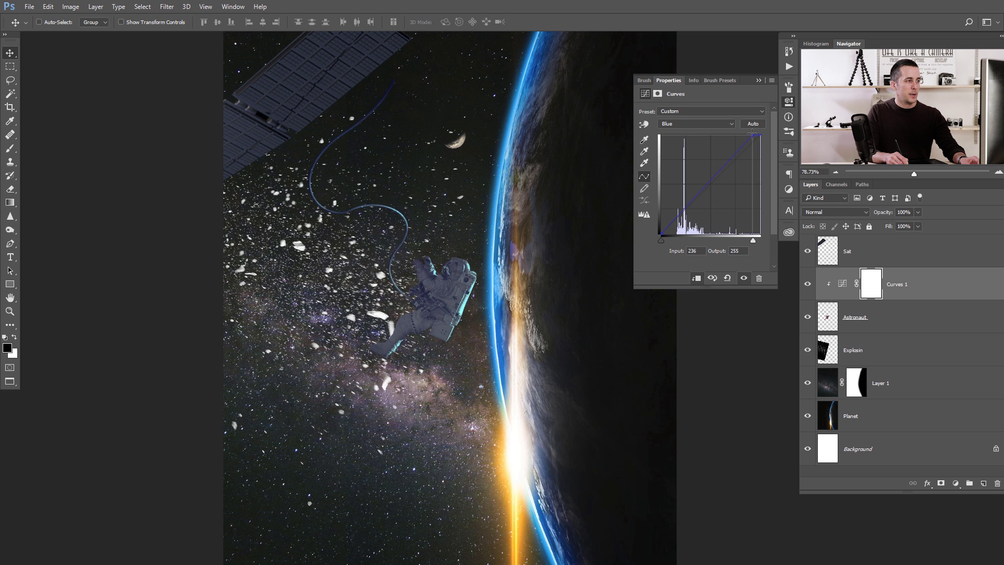
Add a Hue/Saturation adjustment clipped to the astronaut and set its saturation to -28.
{"action": "left_click", "coordinate": [960, 484]}
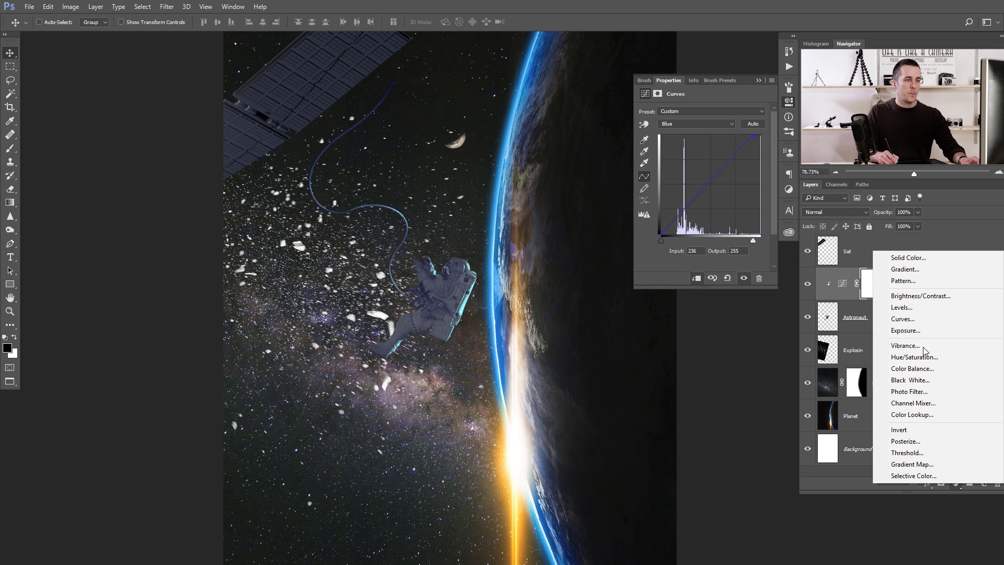
{"action": "left_click", "coordinate": [920, 356]}
{"action": "left_click", "coordinate": [696, 278]}
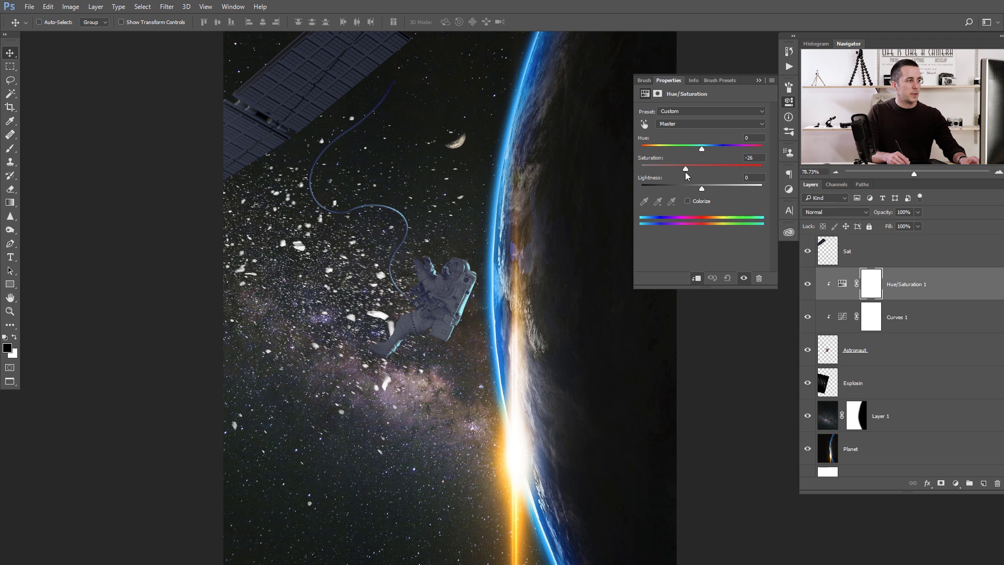
{"action": "left_click_drag", "start_coordinate": [684, 172], "coordinate": [684, 171]}
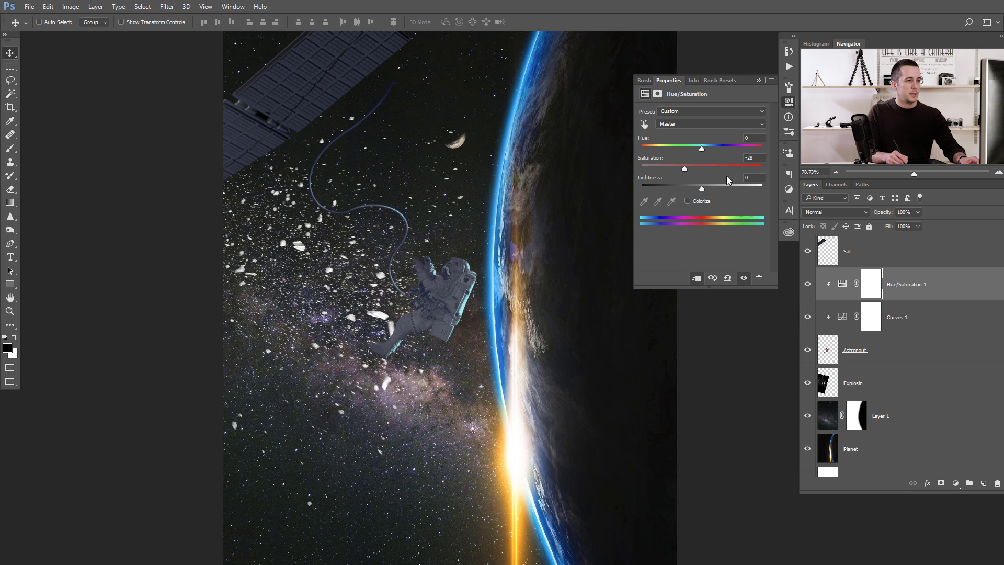
Shape the astronaut's RGB curve into a contrast S-curve, with points at about input 91, output 76 and input 174, output 202.
{"action": "left_click", "coordinate": [842, 319]}
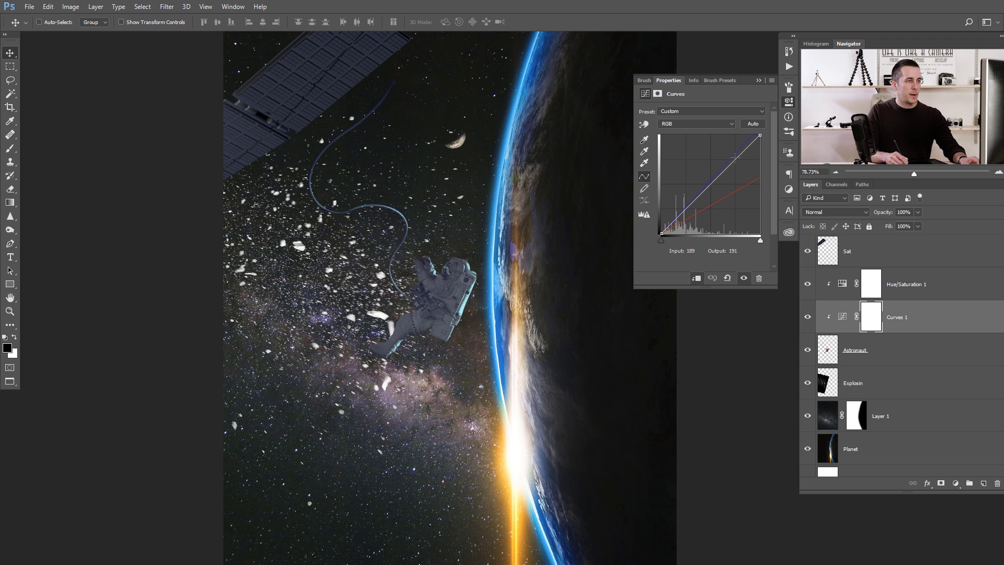
{"action": "left_click_drag", "start_coordinate": [735, 159], "coordinate": [731, 156]}
{"action": "left_click_drag", "start_coordinate": [696, 199], "coordinate": [696, 204]}
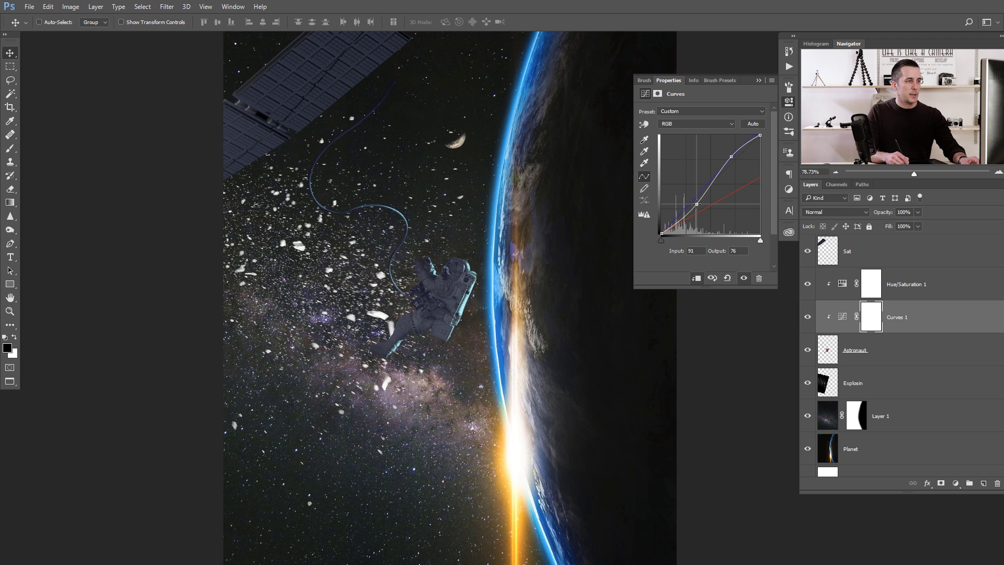
{"action": "left_click_drag", "start_coordinate": [731, 157], "coordinate": [728, 156]}
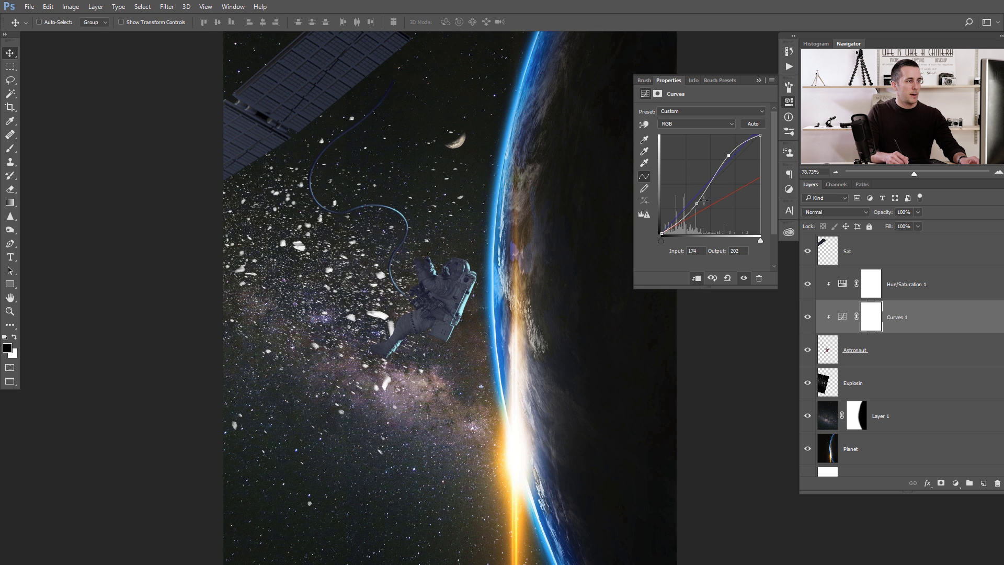
{"action": "left_click", "coordinate": [758, 80]}
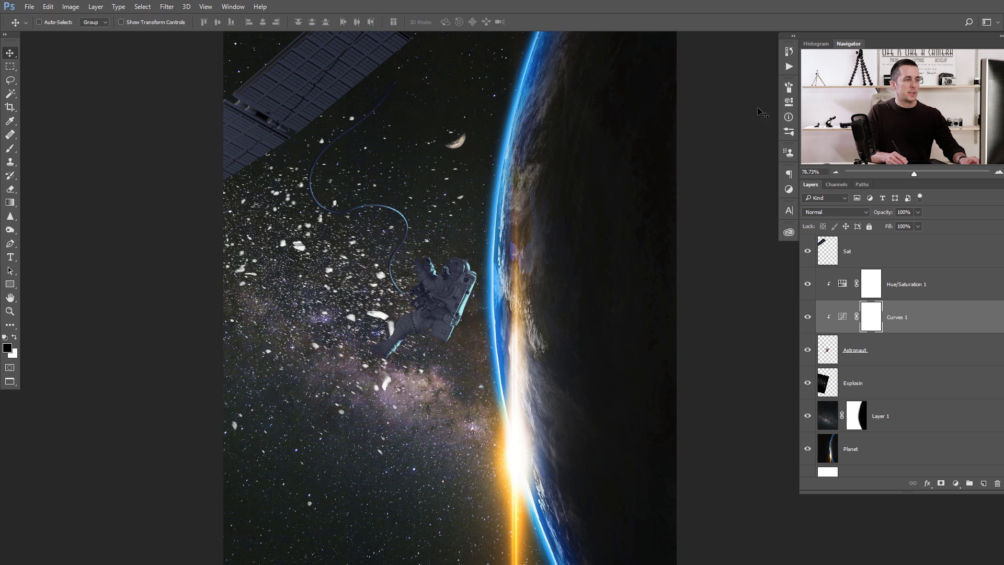
Move the Sat layer beneath the Astronaut layer, directly above Explosin.
{"action": "scroll", "coordinate": [497, 298], "scroll_direction": "down", "scroll_amount": 1}
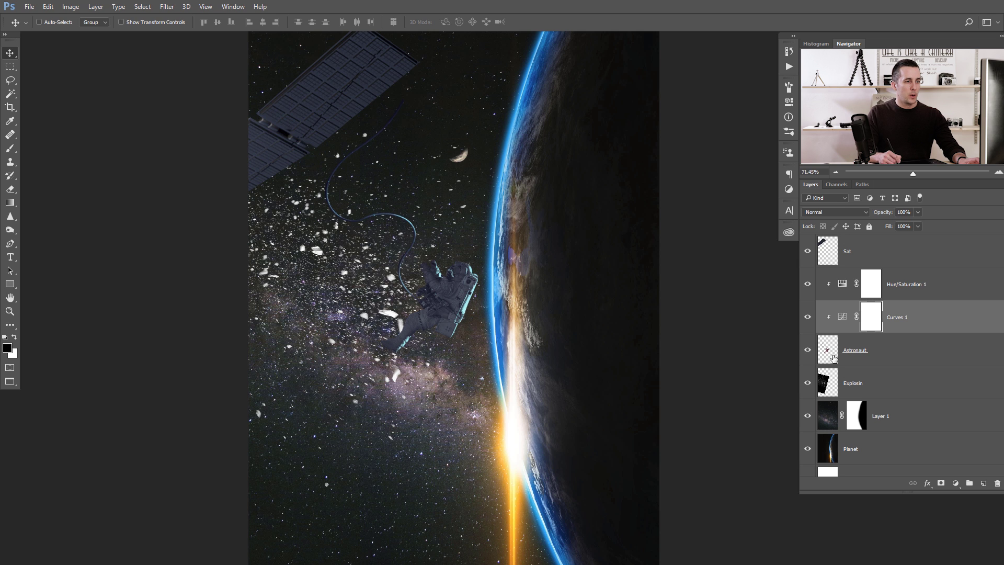
{"action": "left_click", "coordinate": [831, 383]}
{"action": "left_click_drag", "start_coordinate": [829, 258], "coordinate": [836, 368]}
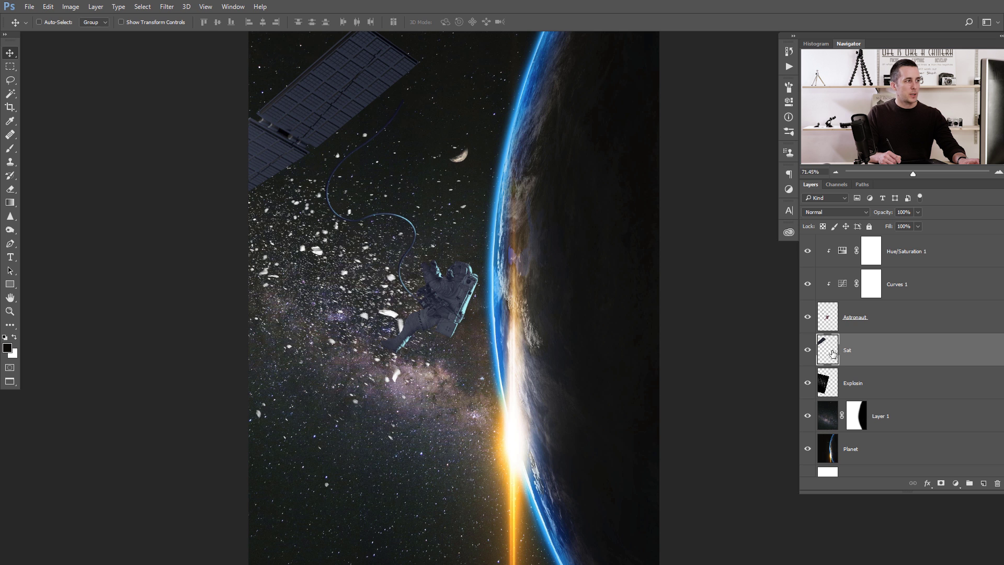
Add a Solid Color fill layer above Sat, sampling the astronaut's dark blue and darkening it to 0b0e1d.
{"action": "left_click", "coordinate": [955, 483]}
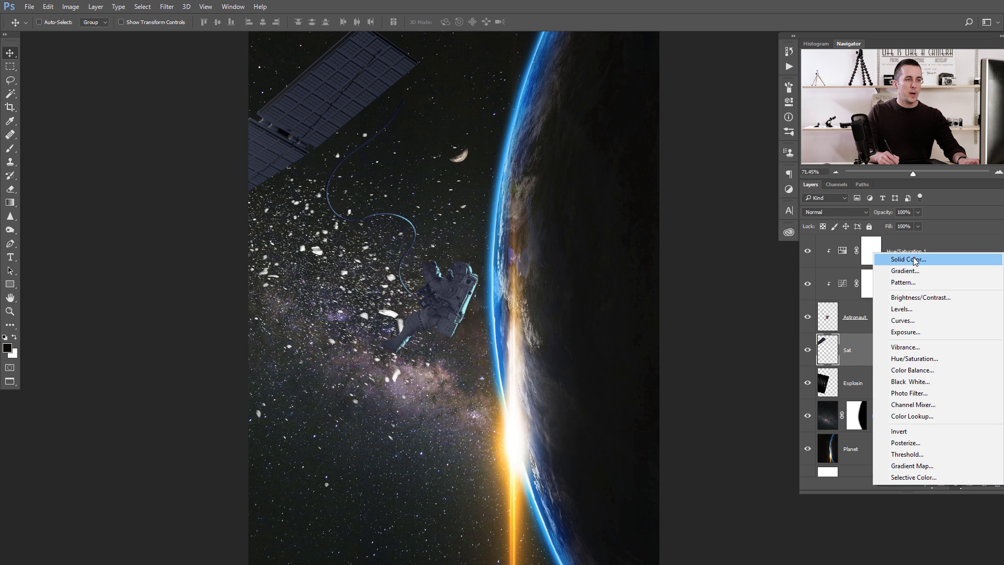
{"action": "left_click", "coordinate": [909, 260]}
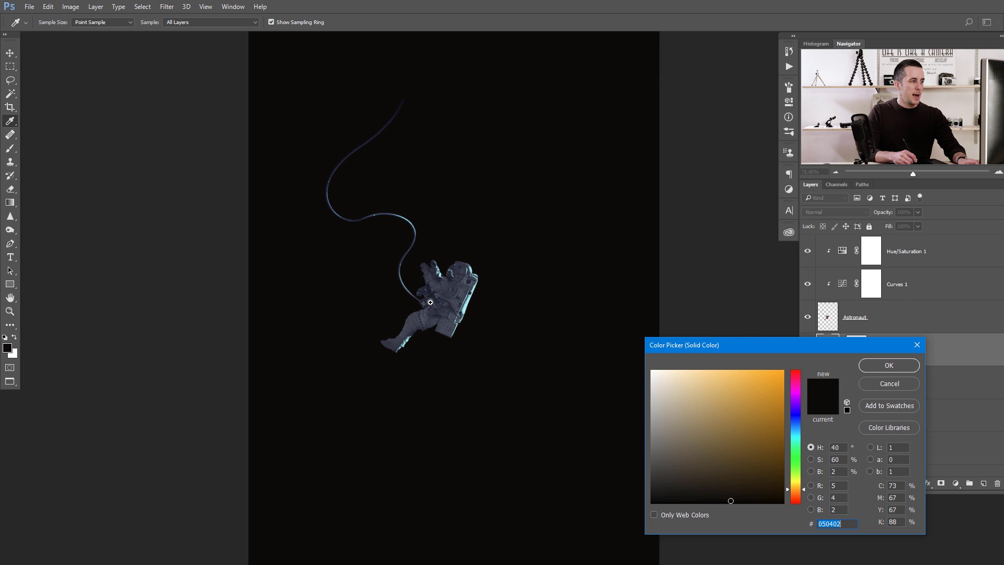
{"action": "scroll", "coordinate": [430, 302], "scroll_direction": "up", "scroll_amount": 5}
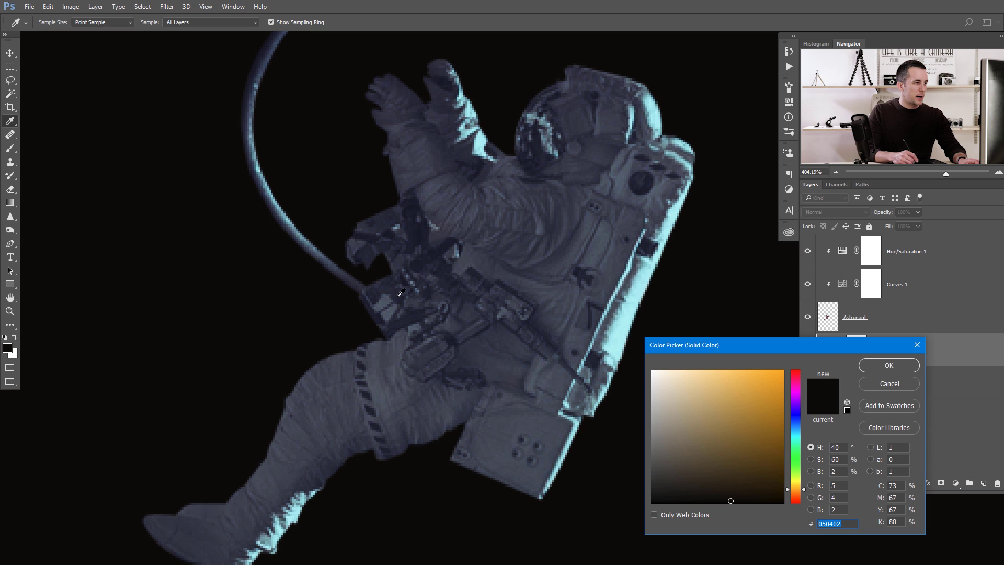
{"action": "left_click", "coordinate": [400, 293]}
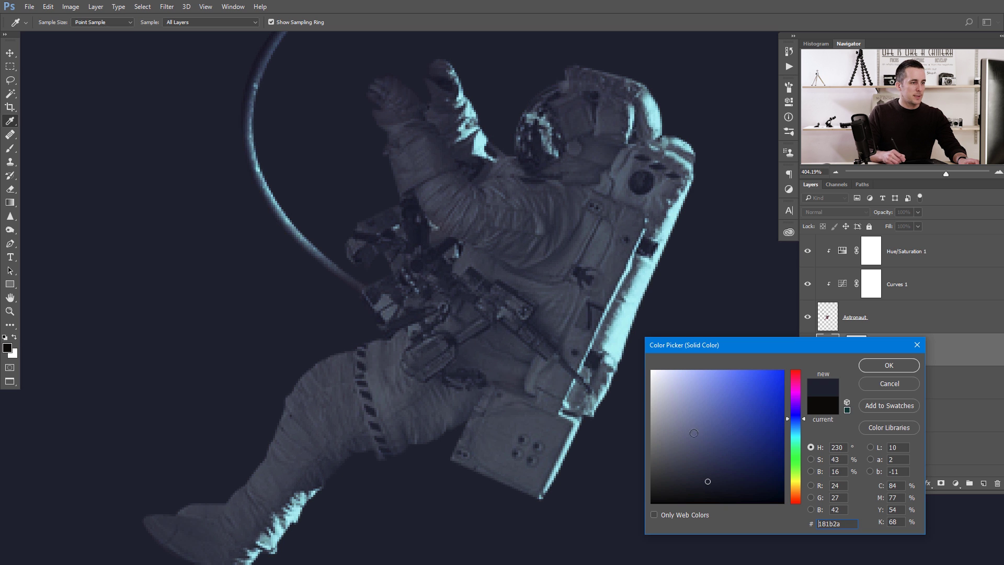
{"action": "left_click", "coordinate": [733, 486]}
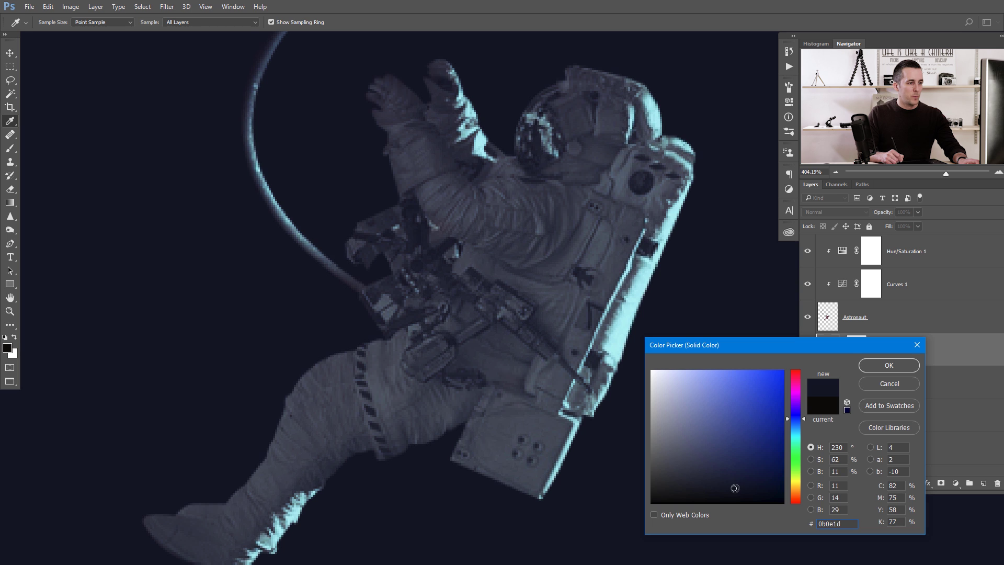
{"action": "left_click", "coordinate": [888, 365]}
Set the color fill layer's blend mode to Exclusion and compare the composite with the fill hidden and shown.
{"action": "key", "text": "v"}
{"action": "key", "text": "ctrl+0"}
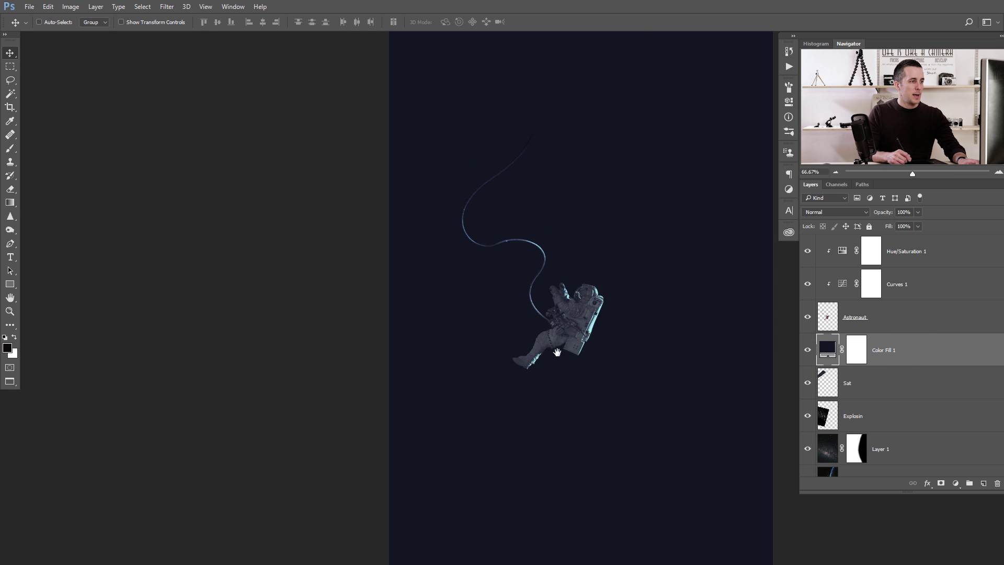
{"action": "left_click_drag", "start_coordinate": [555, 329], "coordinate": [439, 328]}
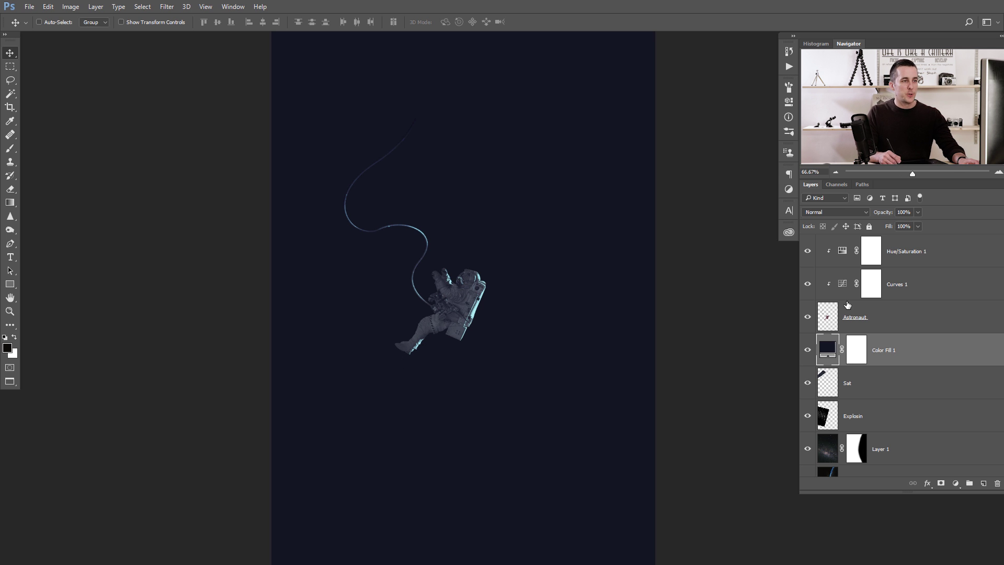
{"action": "left_click", "coordinate": [832, 212]}
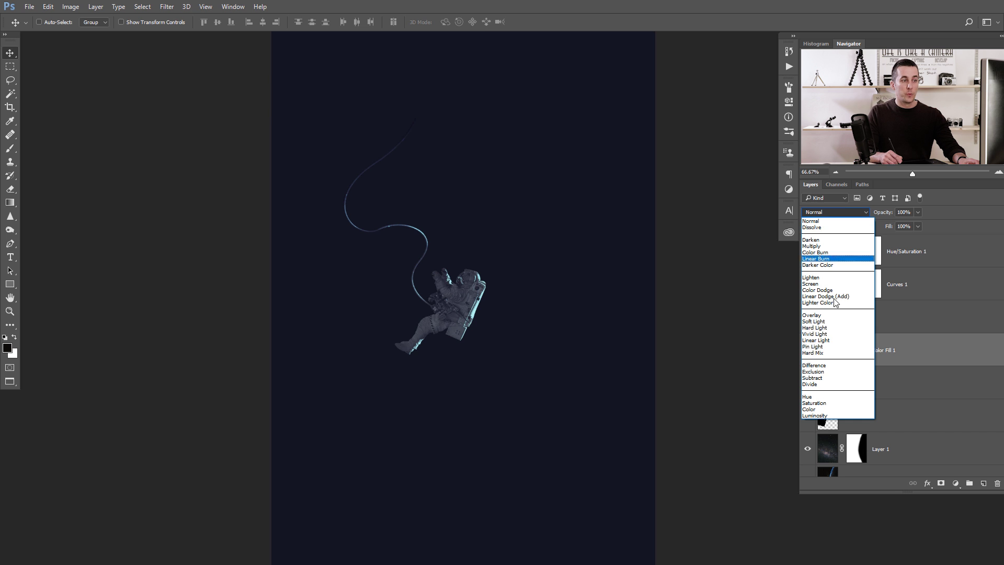
{"action": "left_click", "coordinate": [828, 371]}
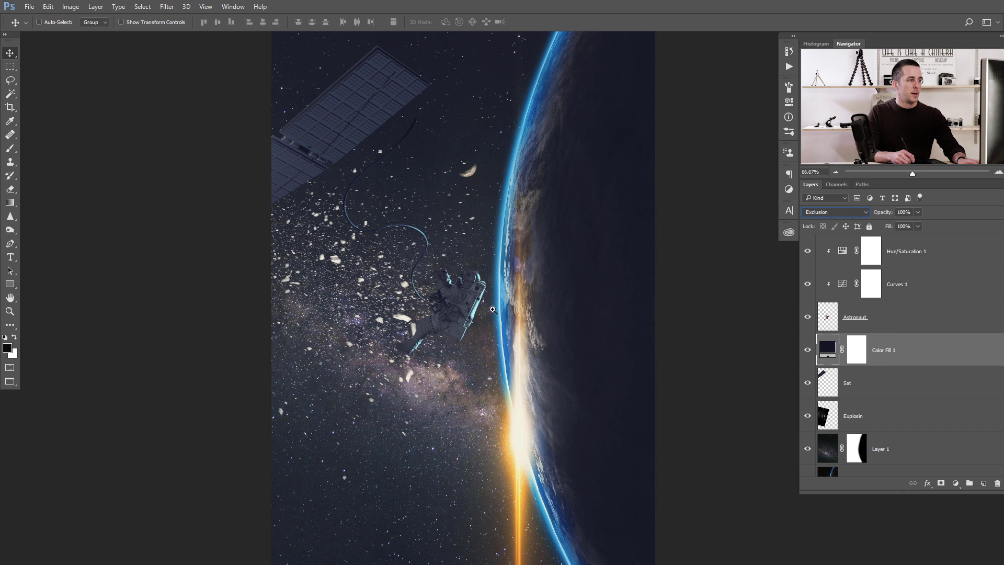
{"action": "scroll", "coordinate": [488, 309], "scroll_direction": "down", "scroll_amount": 1}
{"action": "left_click_drag", "start_coordinate": [486, 313], "coordinate": [460, 299]}
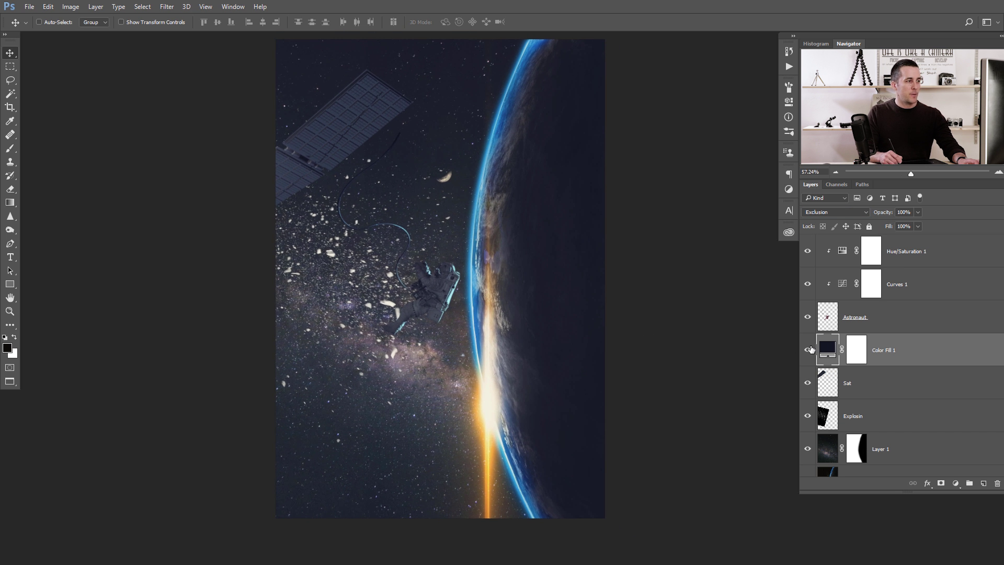
{"action": "left_click", "coordinate": [808, 351]}
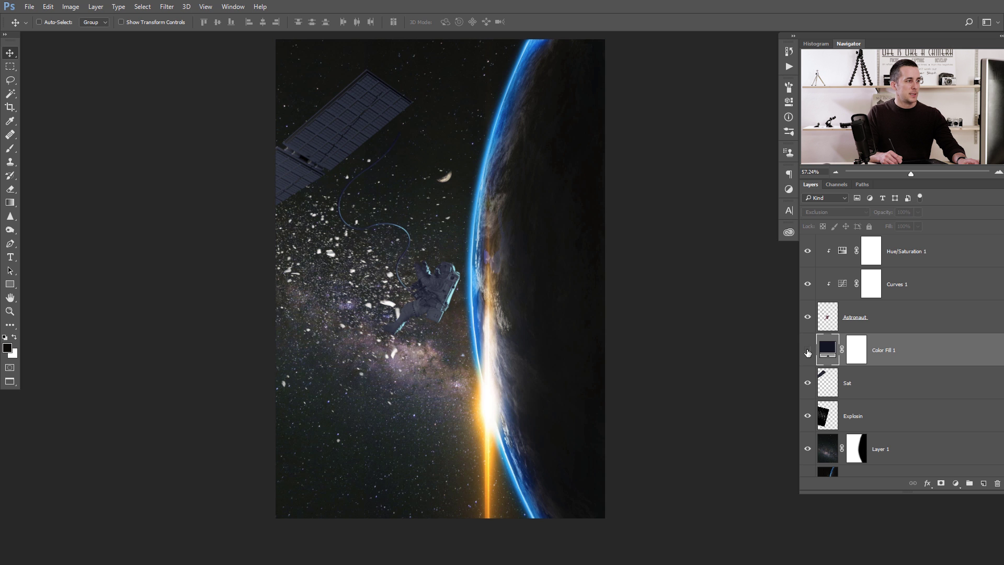
{"action": "left_click", "coordinate": [808, 351]}
Darken the color fill layer's color to 080b17 and compare the composite with the fill hidden and shown.
{"action": "double_click", "coordinate": [828, 352]}
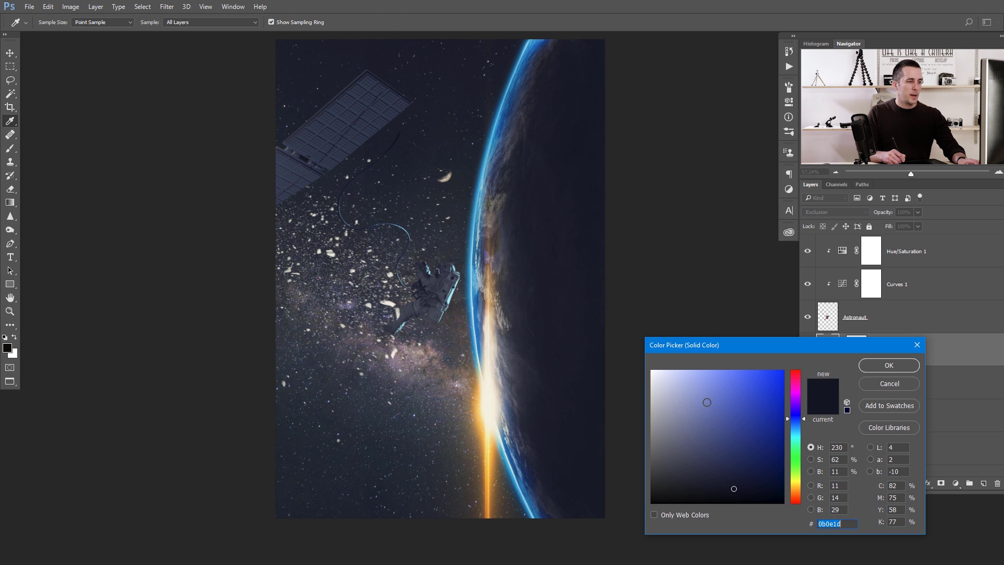
{"action": "left_click", "coordinate": [735, 491]}
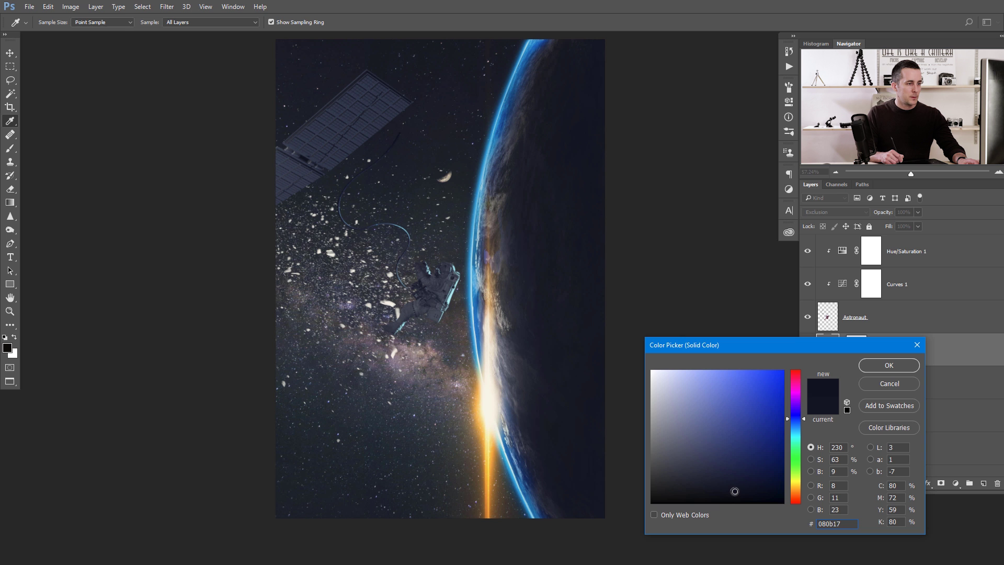
{"action": "left_click", "coordinate": [888, 364]}
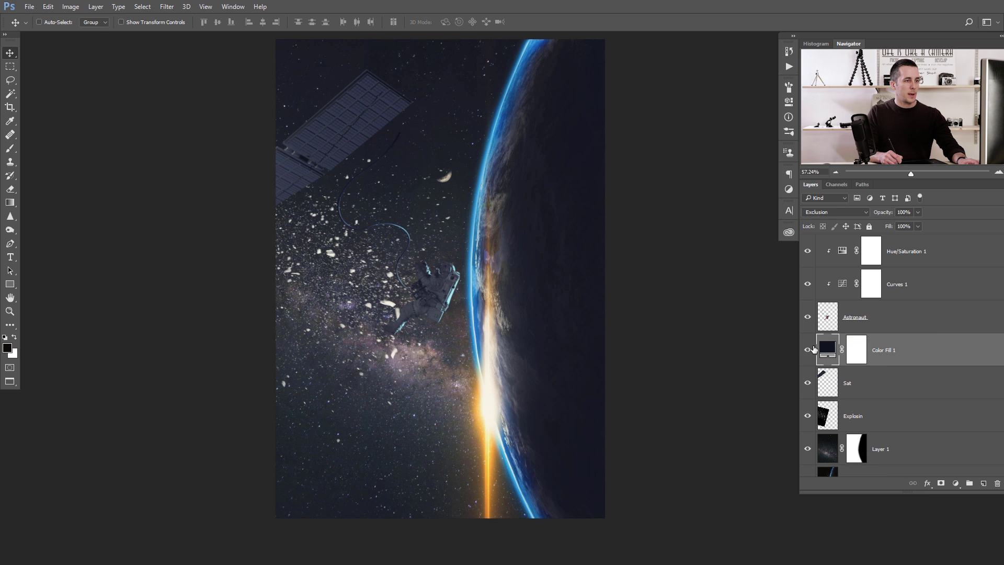
{"action": "left_click", "coordinate": [809, 350]}
{"action": "left_click", "coordinate": [808, 350]}
{"action": "left_click", "coordinate": [808, 352]}
{"action": "left_click", "coordinate": [808, 353]}
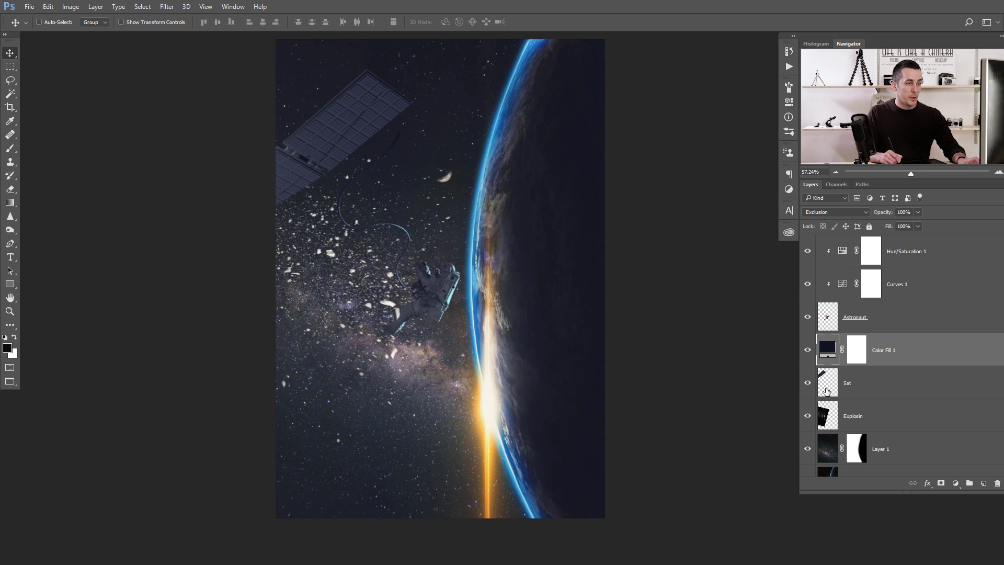
Rename Layer 1, the masked Milky Way layer, as Stars.
{"action": "left_click", "coordinate": [884, 454]}
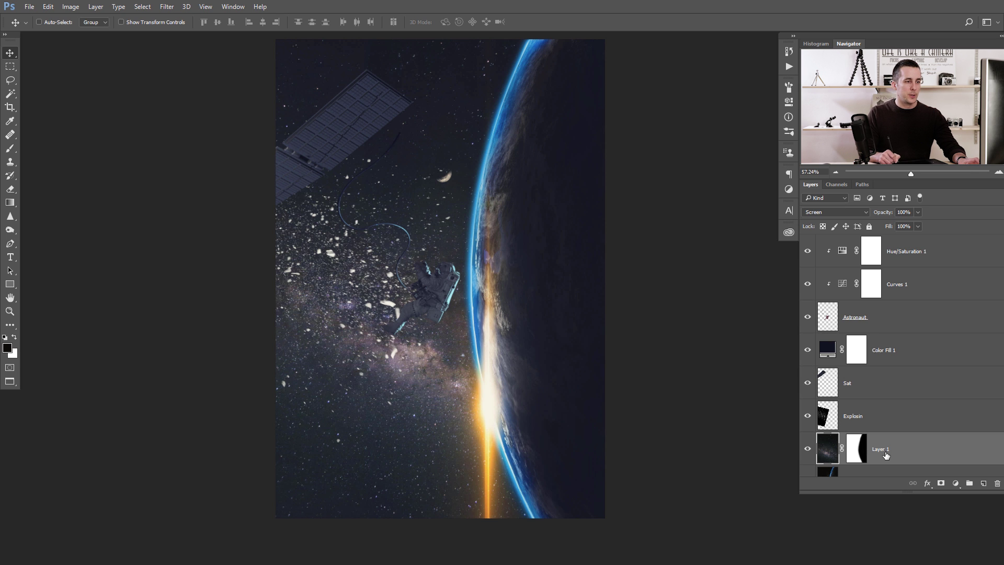
{"action": "double_click", "coordinate": [880, 449]}
{"action": "type", "text": "Stars"}
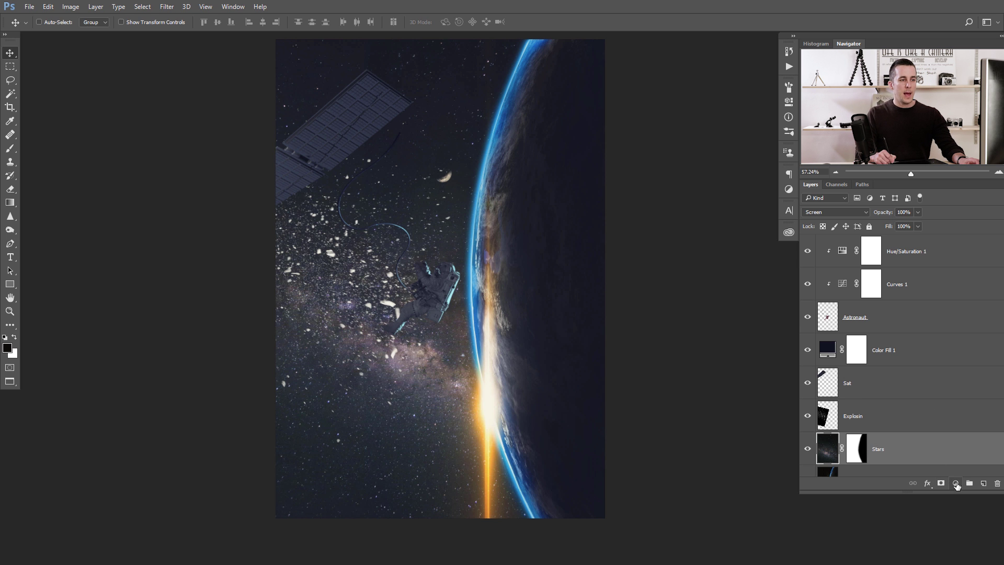
Add a Hue/Saturation adjustment clipped to the Stars layer and colorize it with hue 218 and saturation 19.
{"action": "left_click", "coordinate": [954, 483]}
{"action": "left_click", "coordinate": [897, 356]}
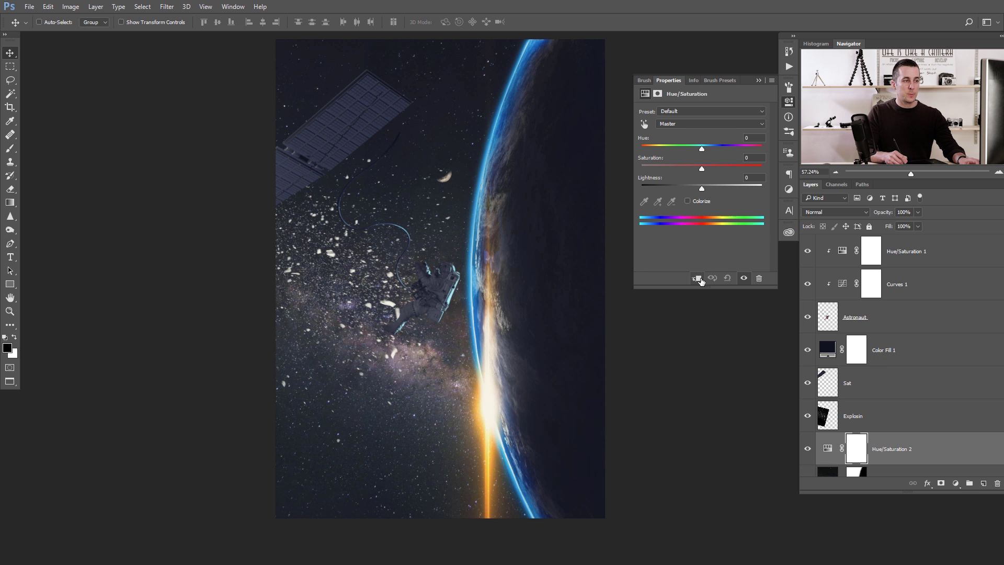
{"action": "left_click", "coordinate": [688, 202]}
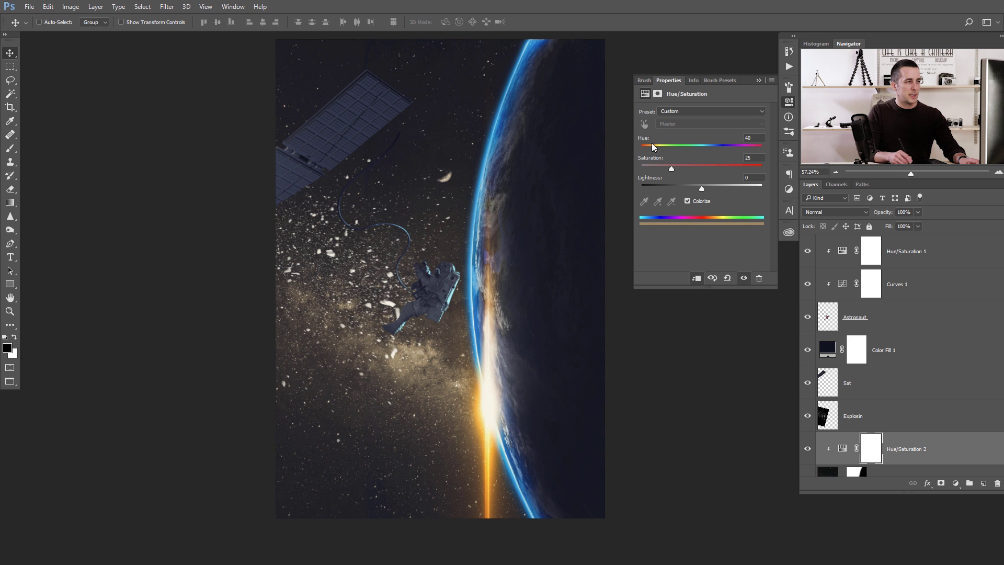
{"action": "left_click_drag", "start_coordinate": [655, 149], "coordinate": [715, 151]}
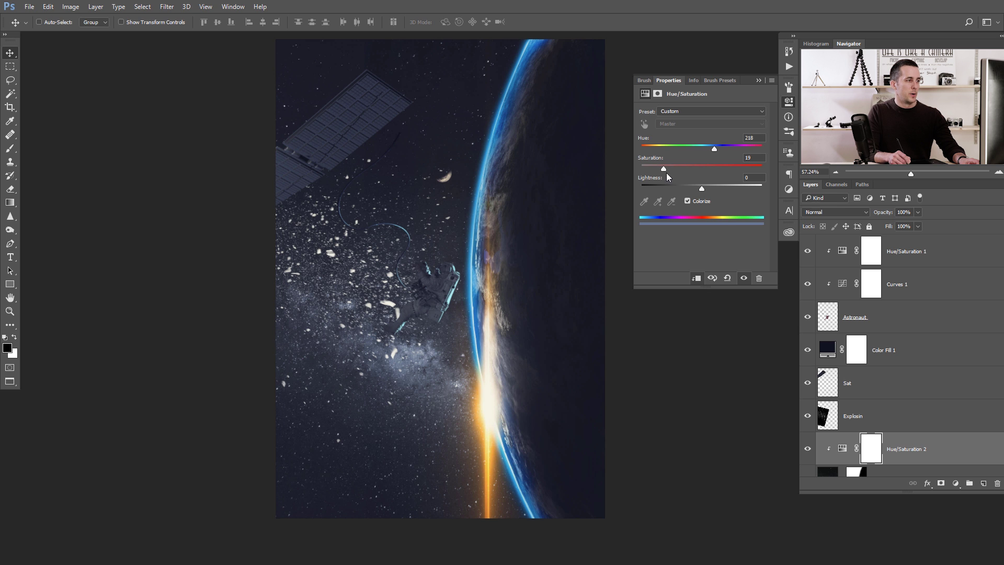
{"action": "left_click", "coordinate": [758, 81]}
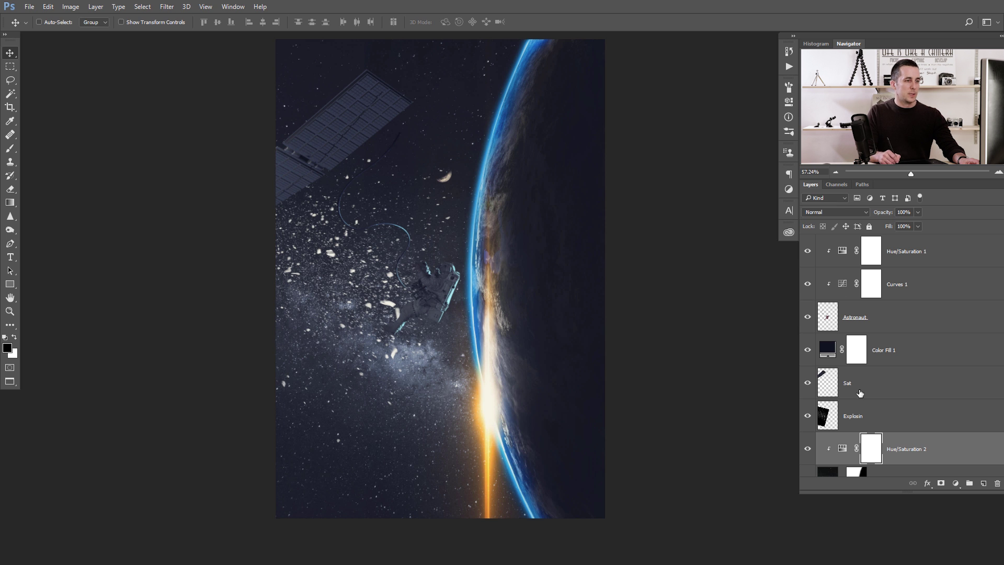
Clip a Hue/Saturation adjustment to Explosin, colorized at hue 215 and saturation 40, and compare the debris with the adjustment hidden and shown.
{"action": "left_click", "coordinate": [822, 412]}
{"action": "scroll", "coordinate": [336, 280], "scroll_direction": "up", "scroll_amount": 5}
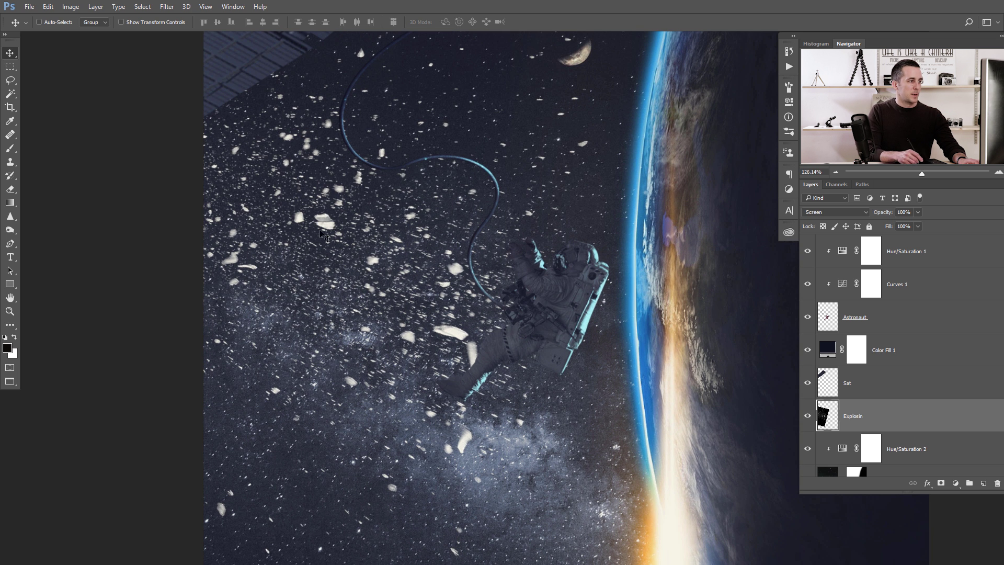
{"action": "left_click", "coordinate": [955, 483]}
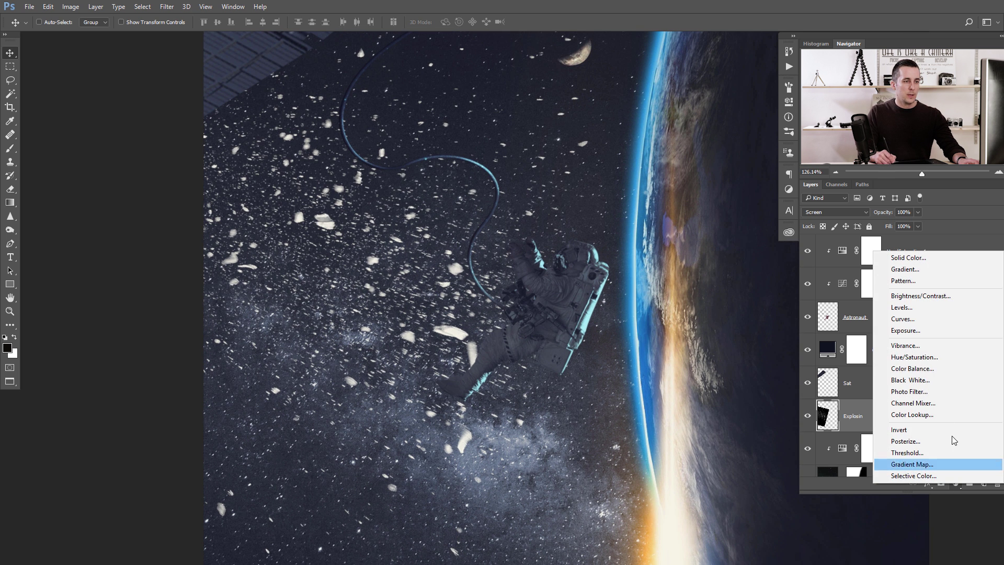
{"action": "left_click", "coordinate": [915, 360]}
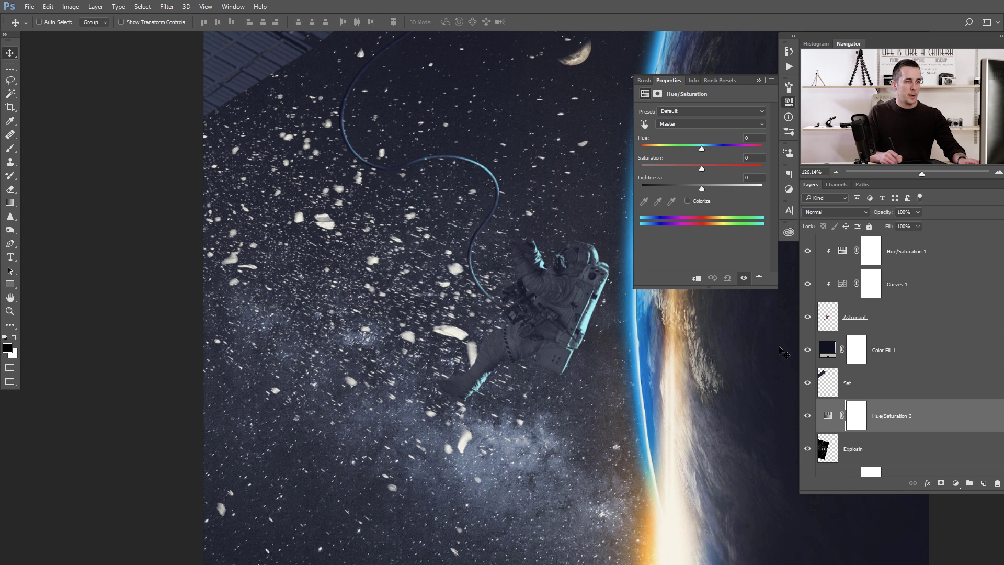
{"action": "key", "text": "ctrl+alt+g"}
{"action": "left_click", "coordinate": [686, 201]}
{"action": "left_click", "coordinate": [714, 148]}
{"action": "mouse_move", "coordinate": [681, 175]}
{"action": "left_mouse_down"}
{"action": "mouse_move", "coordinate": [712, 174]}
{"action": "mouse_move", "coordinate": [685, 175]}
{"action": "mouse_move", "coordinate": [694, 175]}
{"action": "left_mouse_up"}
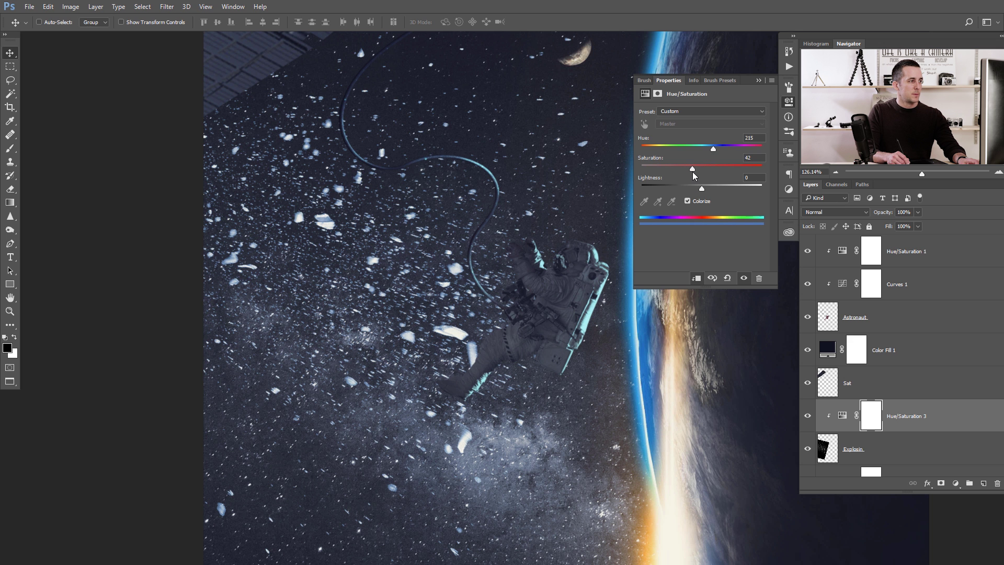
{"action": "key", "text": "ctrl+0"}
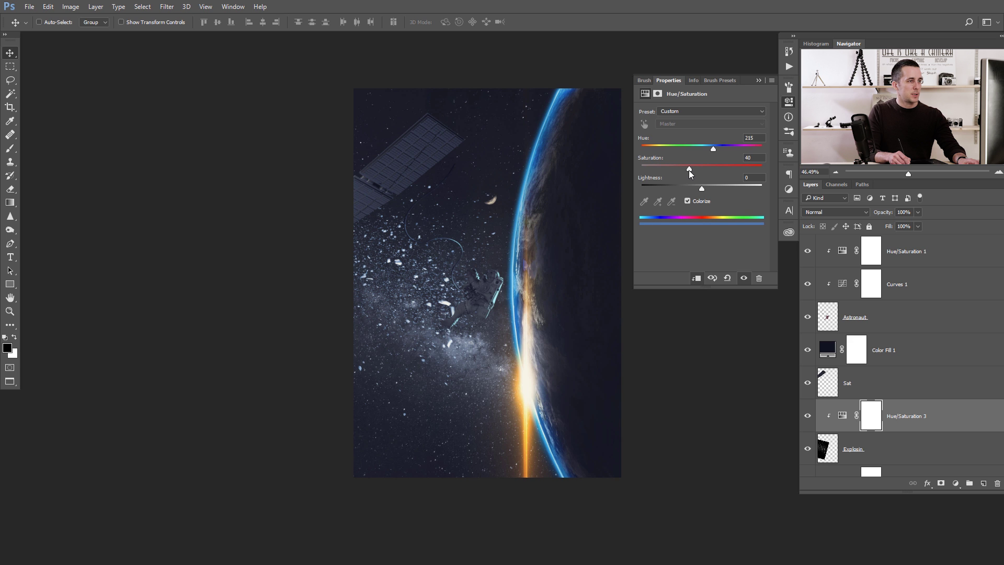
{"action": "left_click", "coordinate": [758, 81]}
{"action": "left_click", "coordinate": [807, 416]}
{"action": "left_click", "coordinate": [807, 417]}
{"action": "left_click", "coordinate": [807, 418]}
{"action": "left_click", "coordinate": [807, 417]}
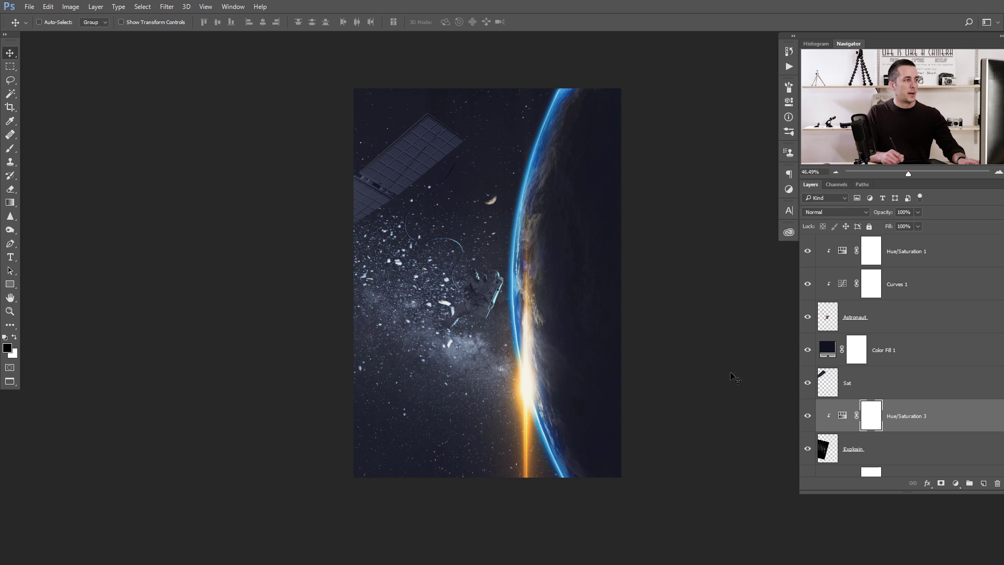
{"action": "scroll", "coordinate": [555, 293], "scroll_direction": "down", "scroll_amount": 2}
{"action": "left_click", "coordinate": [841, 383]}
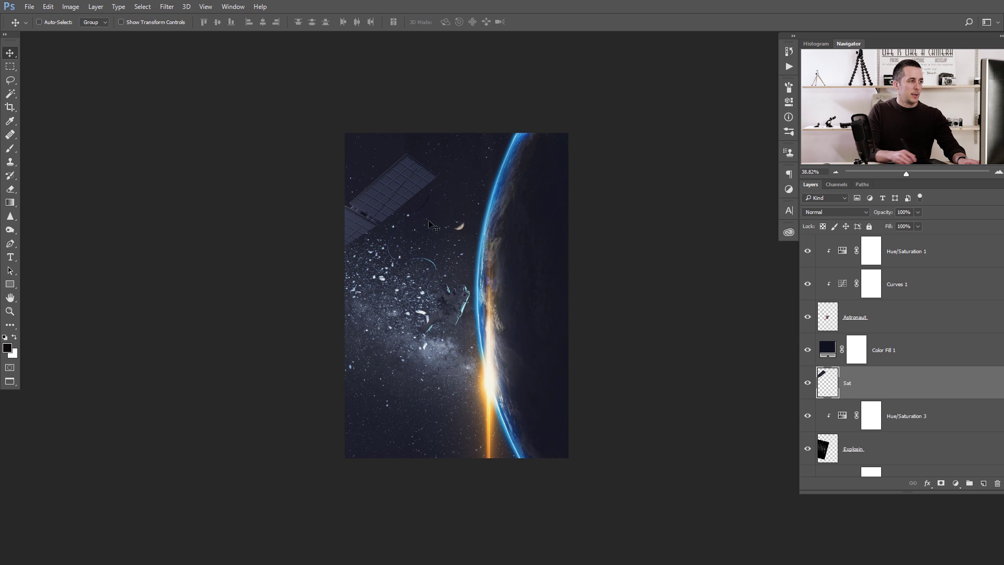
{"action": "left_click_drag", "start_coordinate": [368, 206], "coordinate": [401, 199]}
{"action": "left_click", "coordinate": [392, 207], "text": "ctrl"}
{"action": "scroll", "coordinate": [379, 295], "scroll_direction": "up", "scroll_amount": 5, "text": "alt"}
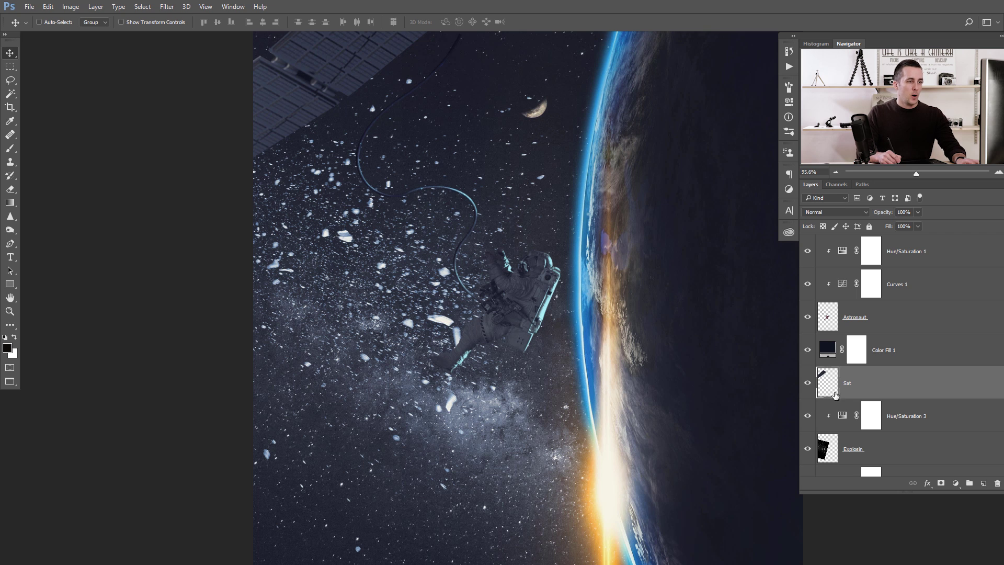
Apply a Motion Blur to the Explosin debris layer with an angle of -27° and a distance of 6 pixels.
{"action": "left_click", "coordinate": [835, 446]}
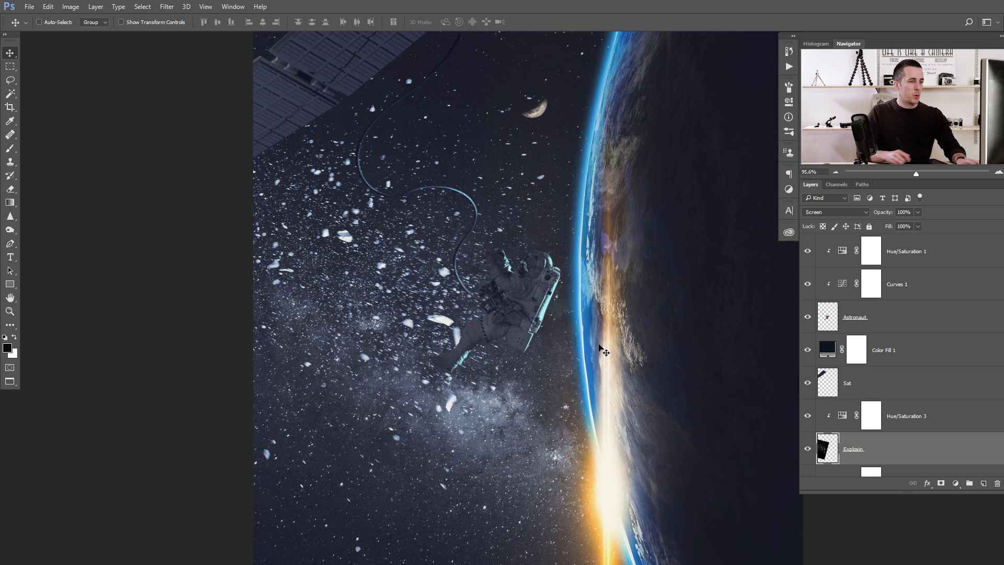
{"action": "left_click", "coordinate": [170, 10]}
{"action": "mouse_move", "coordinate": [195, 122]}
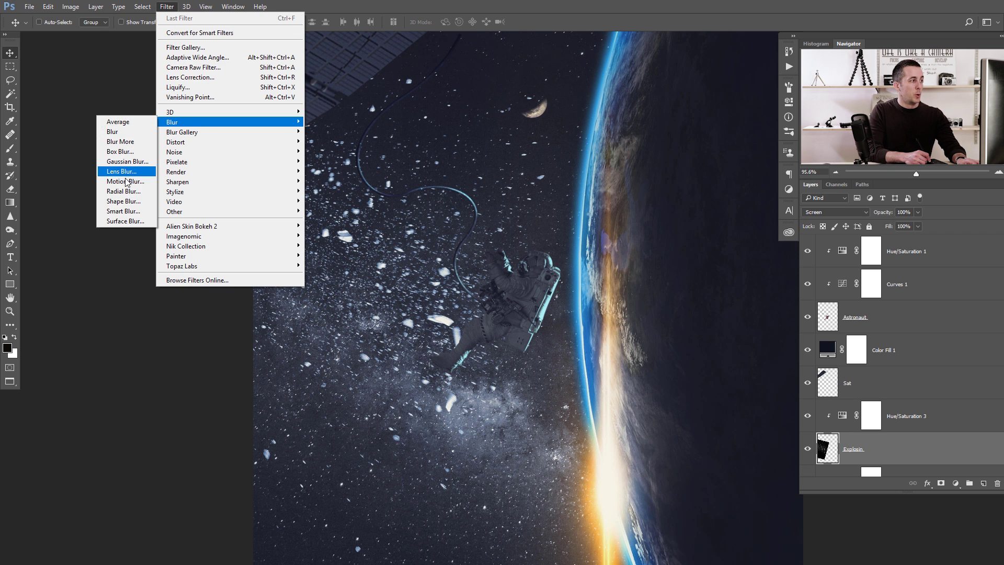
{"action": "left_click", "coordinate": [125, 182]}
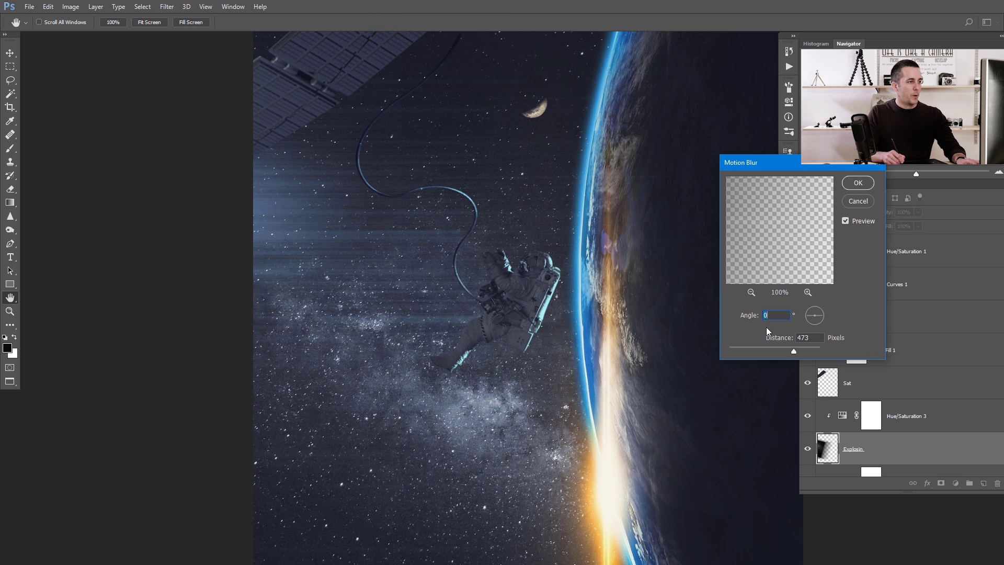
{"action": "scroll", "coordinate": [441, 310], "scroll_direction": "down", "scroll_amount": 5}
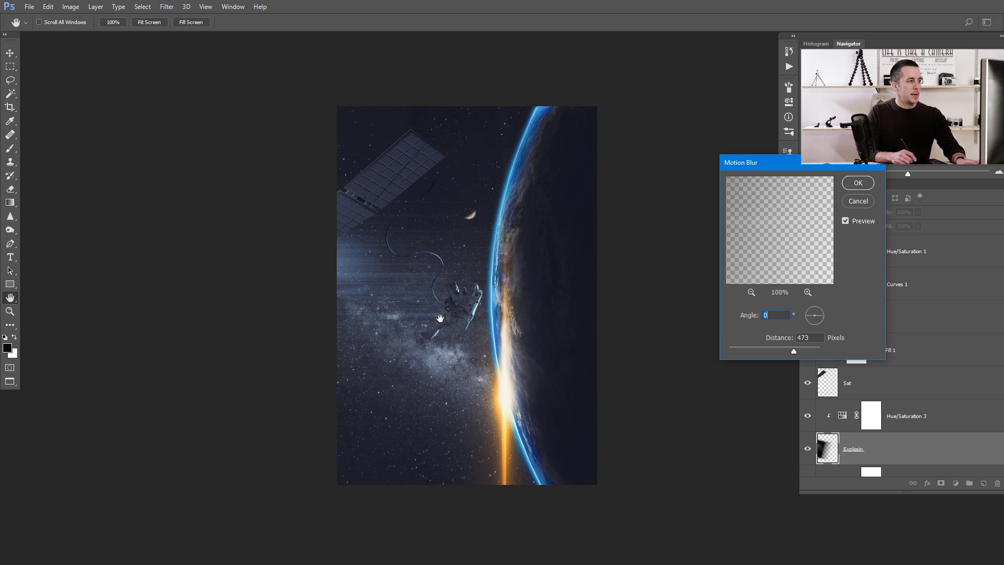
{"action": "scroll", "coordinate": [444, 311], "scroll_direction": "up", "scroll_amount": 4}
{"action": "left_click", "coordinate": [743, 349]}
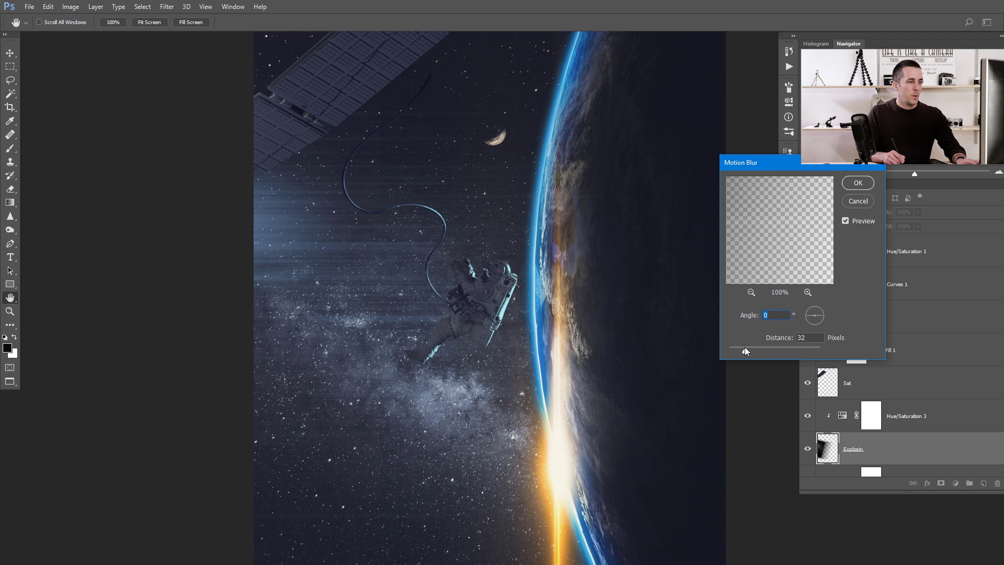
{"action": "mouse_move", "coordinate": [742, 349]}
{"action": "left_mouse_down"}
{"action": "mouse_move", "coordinate": [732, 351]}
{"action": "mouse_move", "coordinate": [777, 340]}
{"action": "left_mouse_up"}
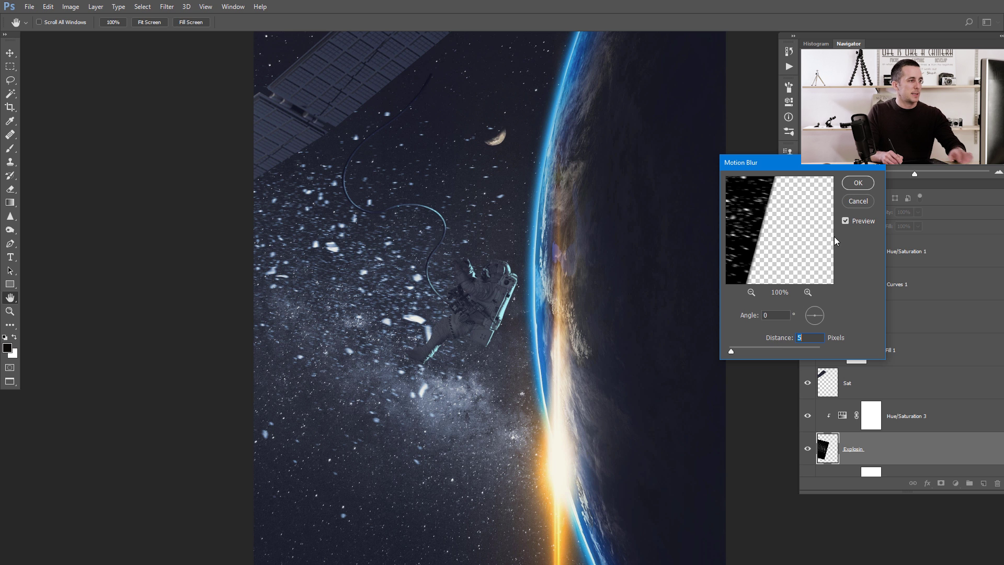
{"action": "left_click_drag", "start_coordinate": [822, 316], "coordinate": [822, 318]}
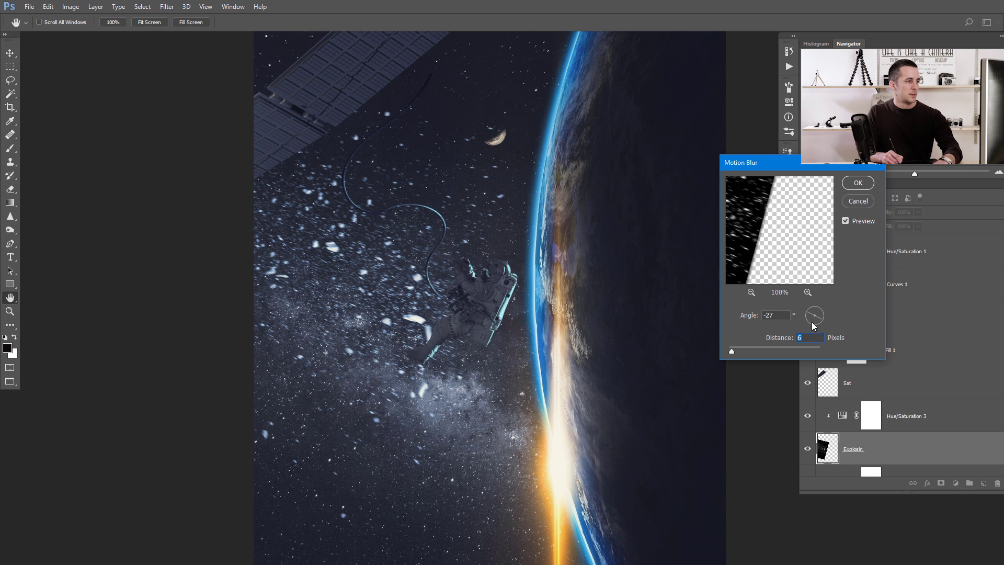
{"action": "left_click", "coordinate": [857, 183]}
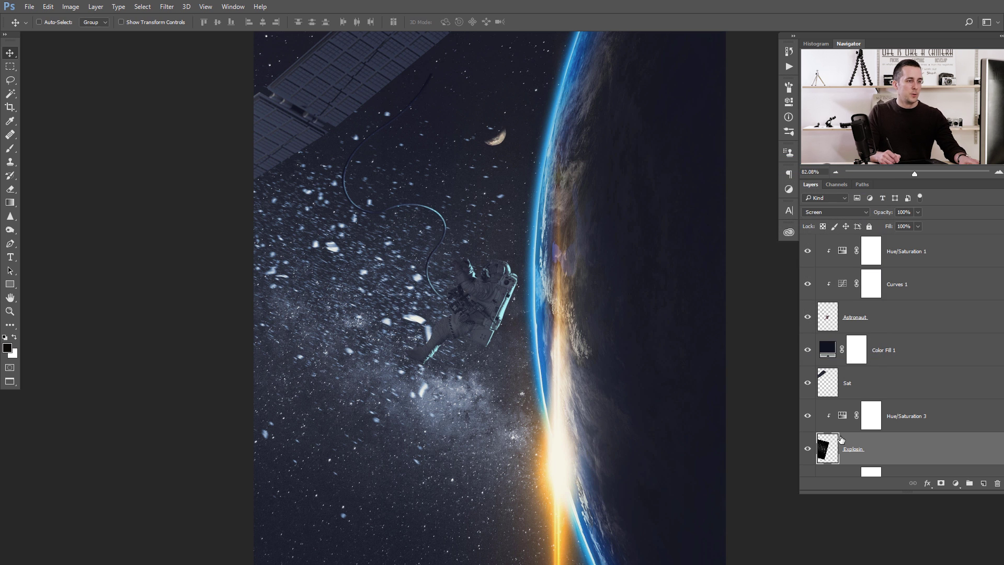
Apply a Motion Blur to the Sat layer with an angle of 0° and a distance of 12 pixels.
{"action": "left_click", "coordinate": [830, 383]}
{"action": "key", "text": "v"}
{"action": "left_click", "coordinate": [166, 7]}
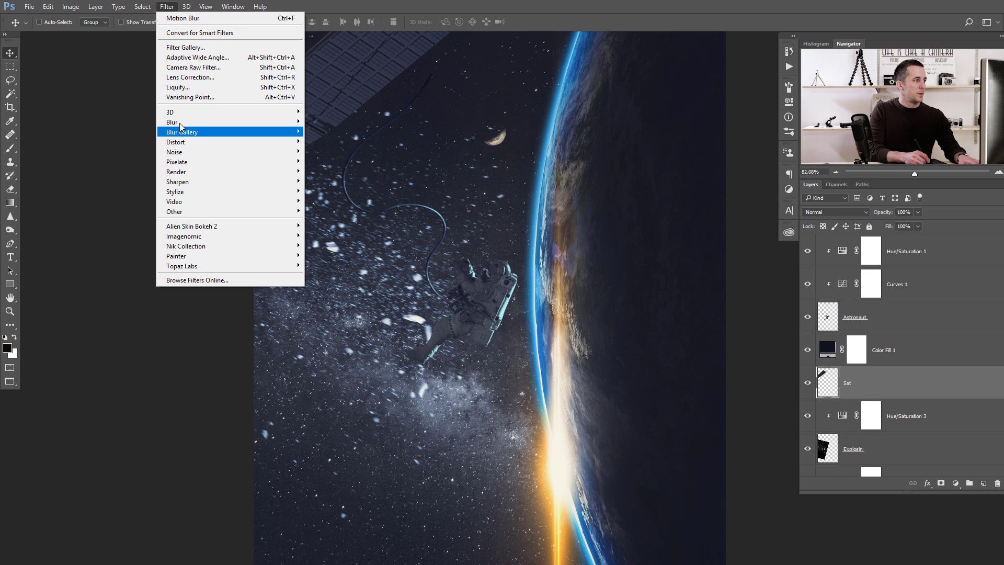
{"action": "mouse_move", "coordinate": [178, 121]}
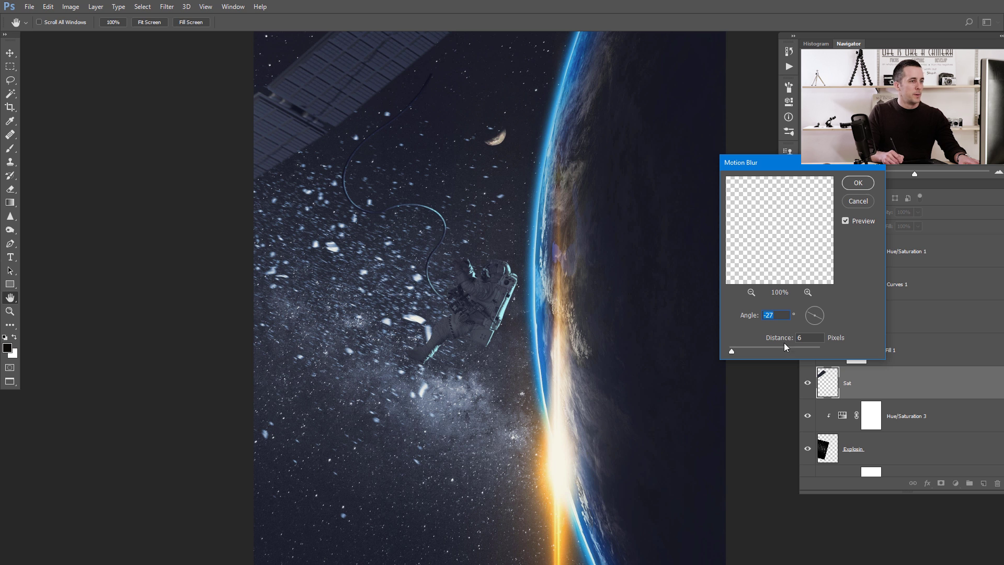
{"action": "left_click_drag", "start_coordinate": [735, 352], "coordinate": [735, 351]}
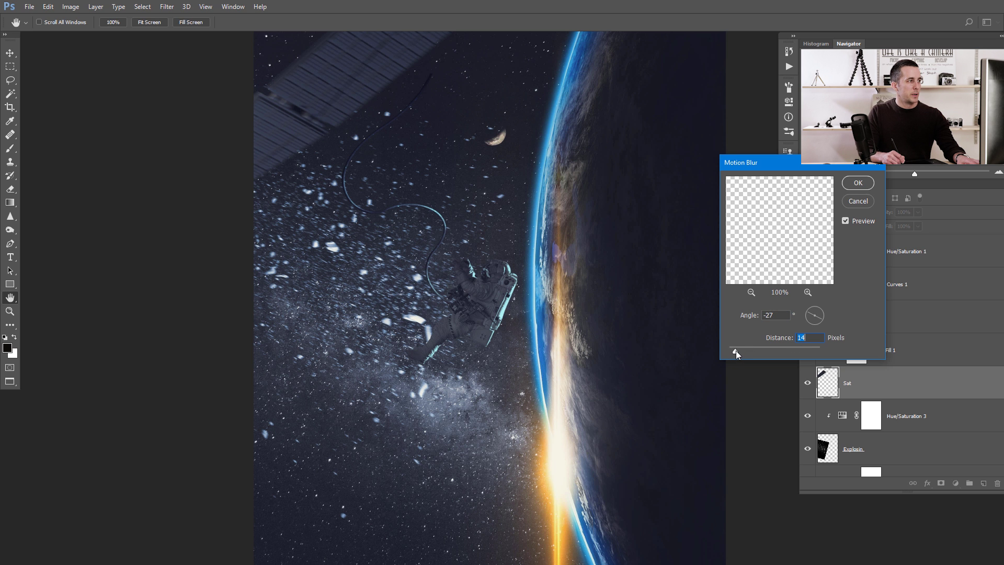
{"action": "left_click_drag", "start_coordinate": [820, 315], "coordinate": [820, 312]}
{"action": "left_click_drag", "start_coordinate": [736, 350], "coordinate": [739, 350]}
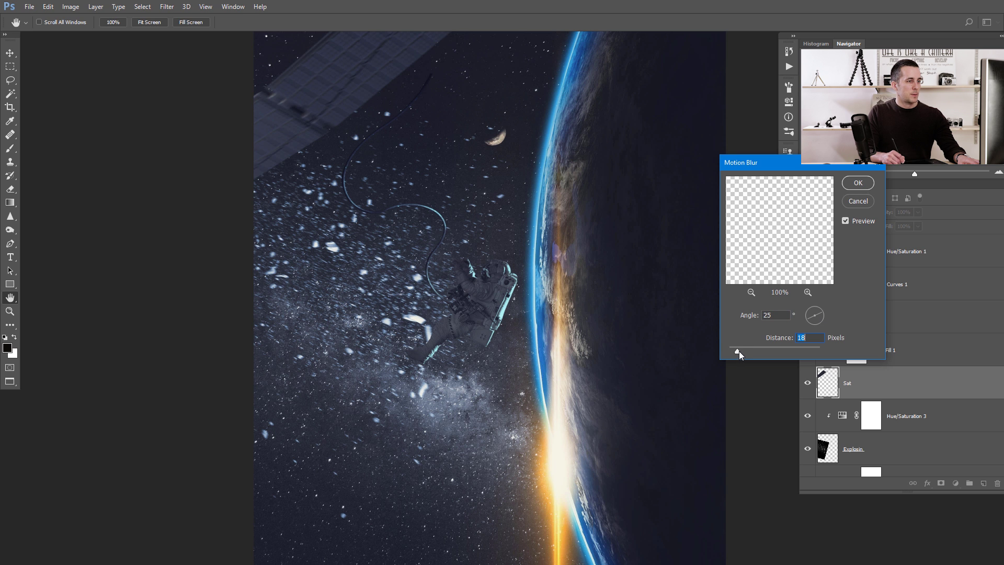
{"action": "left_click", "coordinate": [820, 314]}
{"action": "type", "text": "0"}
{"action": "left_click_drag", "start_coordinate": [736, 350], "coordinate": [735, 350]}
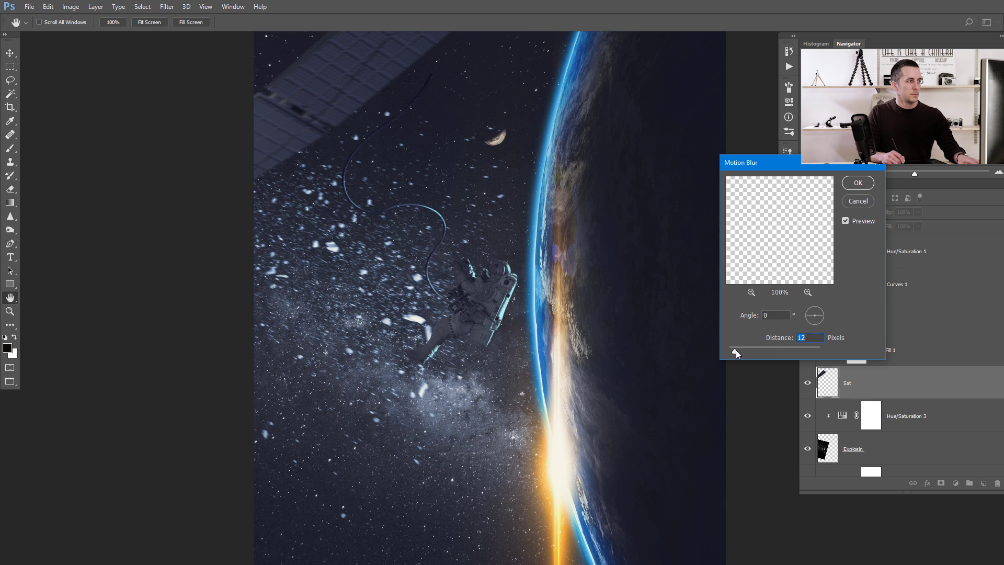
{"action": "left_click", "coordinate": [858, 182]}
Duplicate the Explosin debris layer directly above the original.
{"action": "key", "text": "ctrl+0"}
{"action": "left_click_drag", "start_coordinate": [617, 320], "coordinate": [597, 314]}
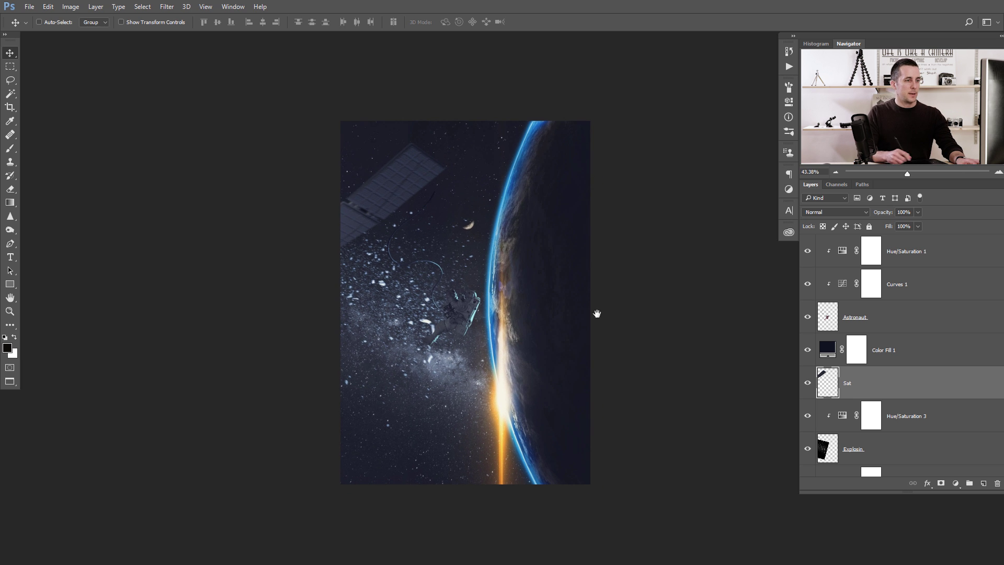
{"action": "left_click", "coordinate": [836, 454]}
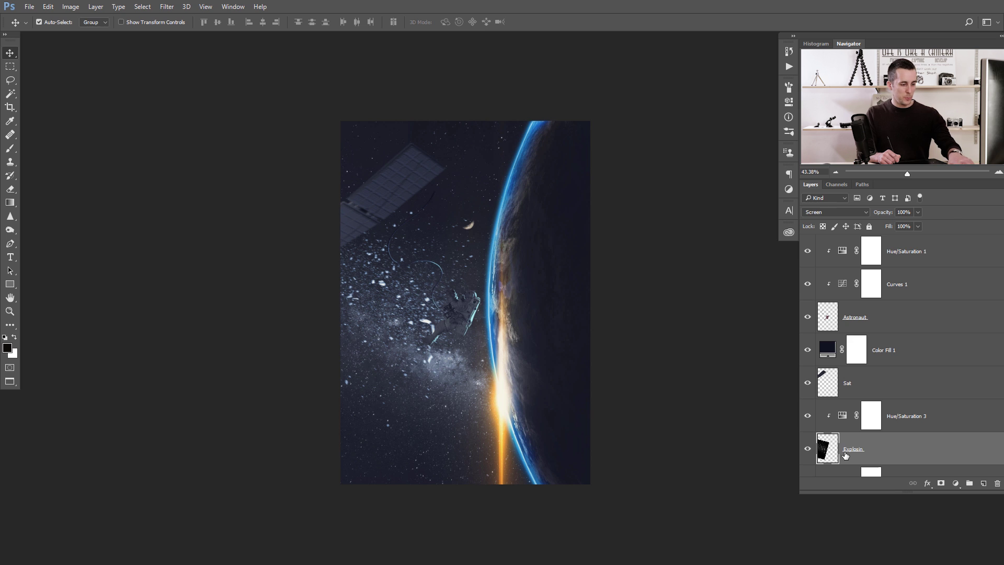
{"action": "key", "text": "ctrl+j"}
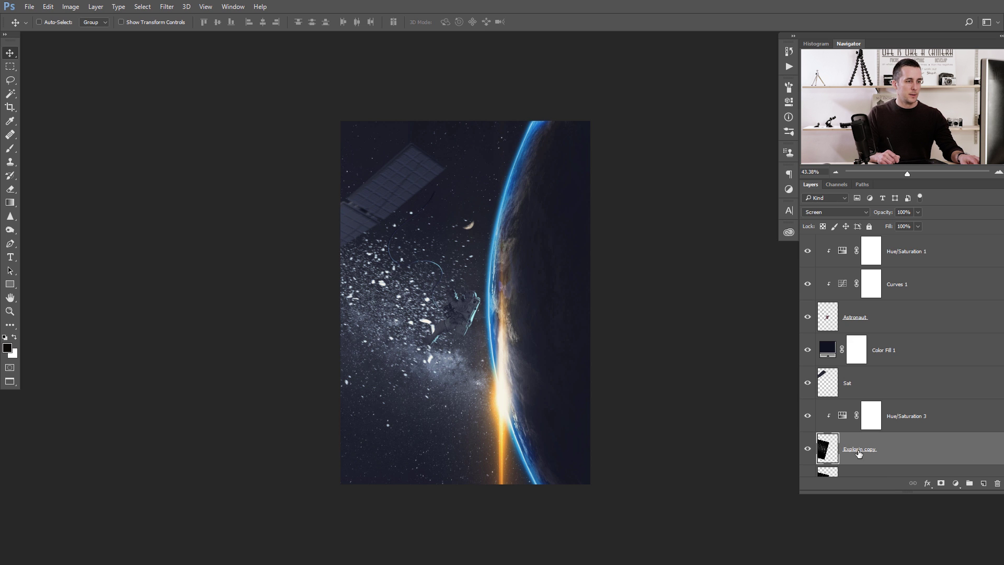
{"action": "scroll", "coordinate": [872, 435], "scroll_direction": "down", "scroll_amount": 2}
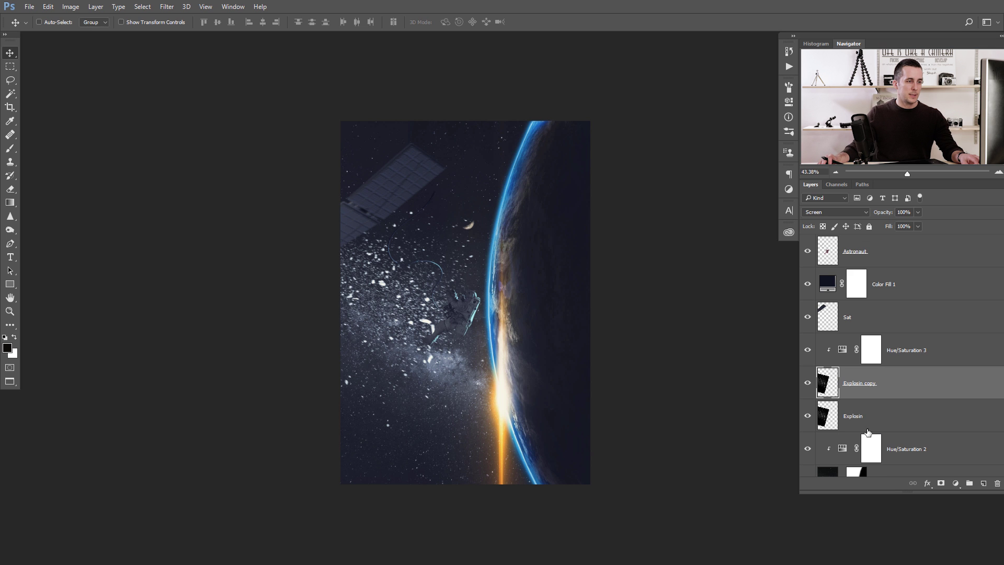
Apply a Motion Blur to the original Explosin layer with an angle of -22° and a distance of about 1359 pixels.
{"action": "left_click", "coordinate": [872, 418]}
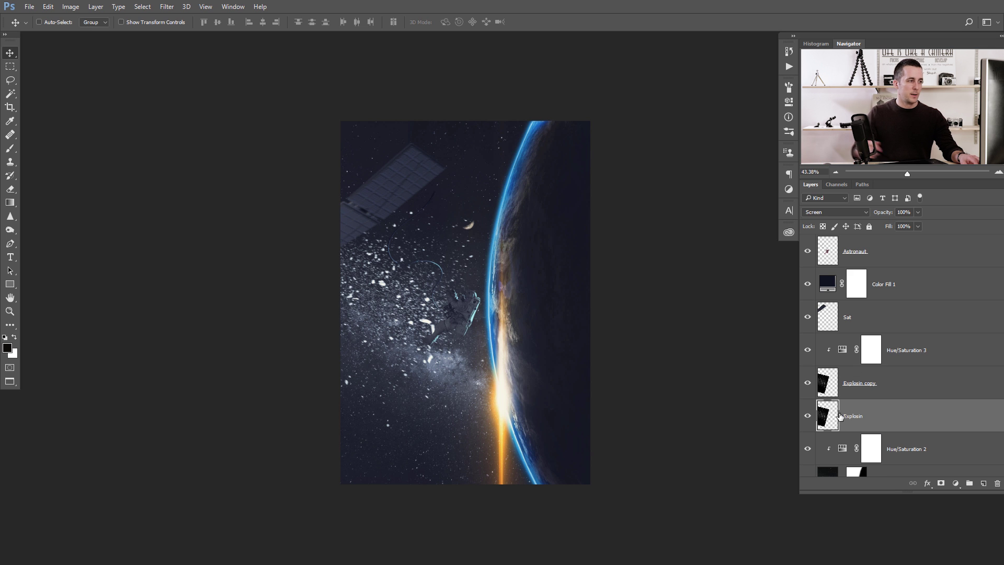
{"action": "left_click", "coordinate": [167, 6]}
{"action": "mouse_move", "coordinate": [213, 125]}
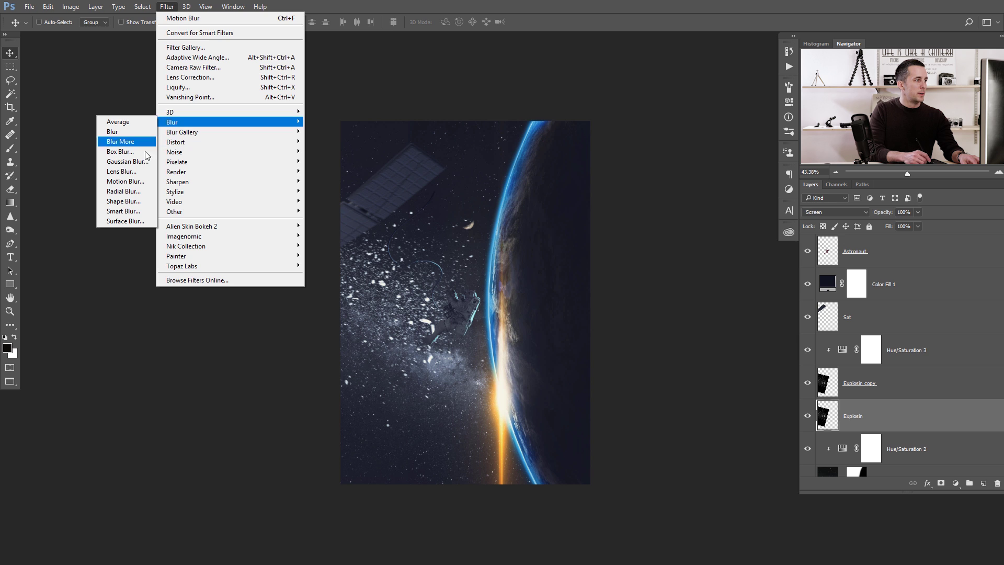
{"action": "left_click", "coordinate": [128, 182]}
{"action": "left_click_drag", "start_coordinate": [786, 350], "coordinate": [826, 319]}
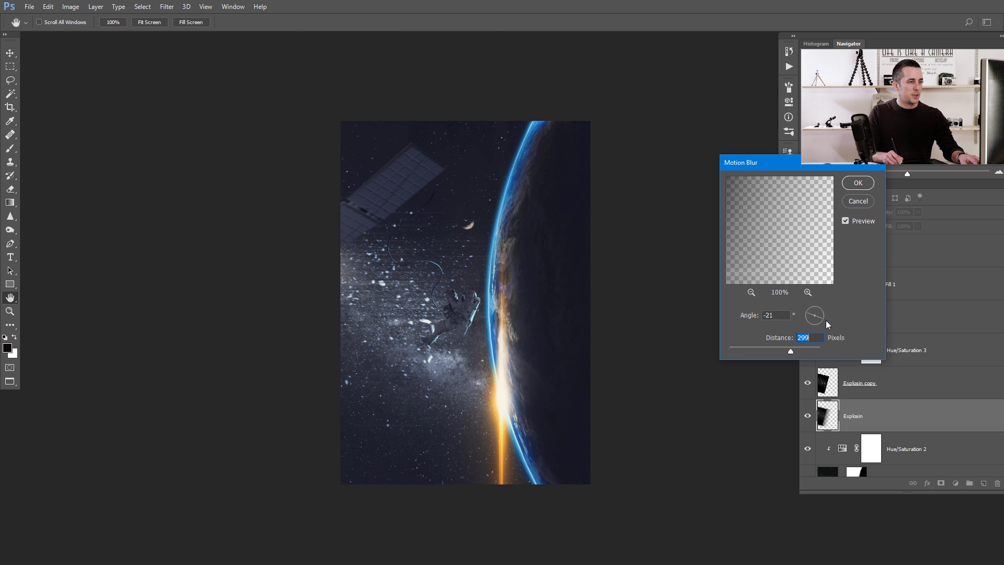
{"action": "left_click", "coordinate": [803, 350]}
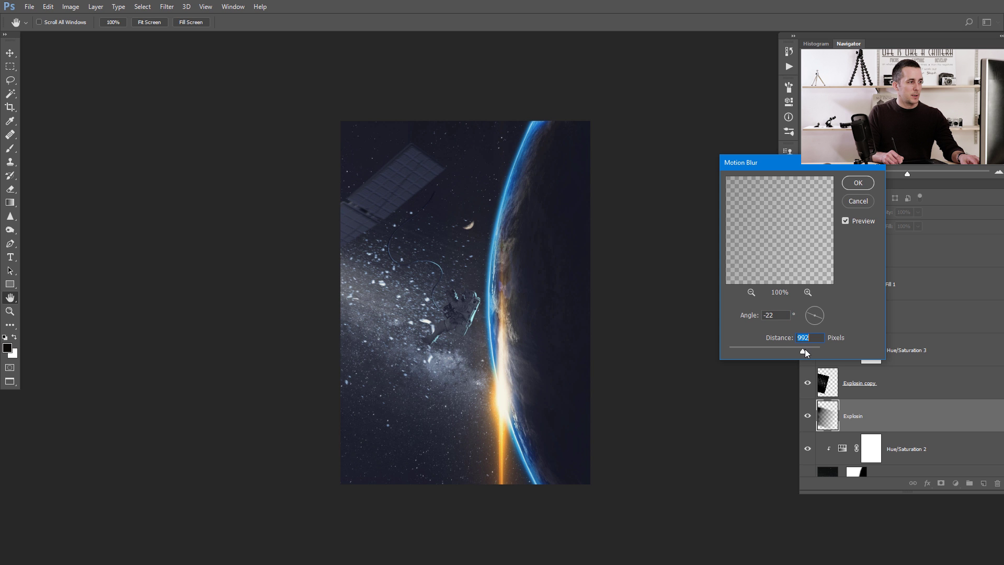
{"action": "left_click_drag", "start_coordinate": [810, 350], "coordinate": [805, 349]}
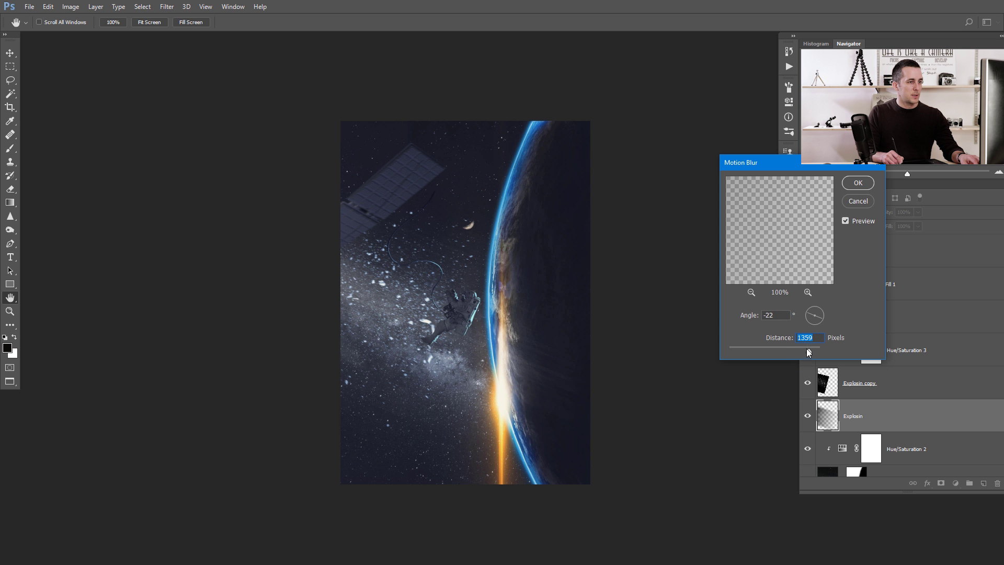
{"action": "left_click", "coordinate": [858, 184]}
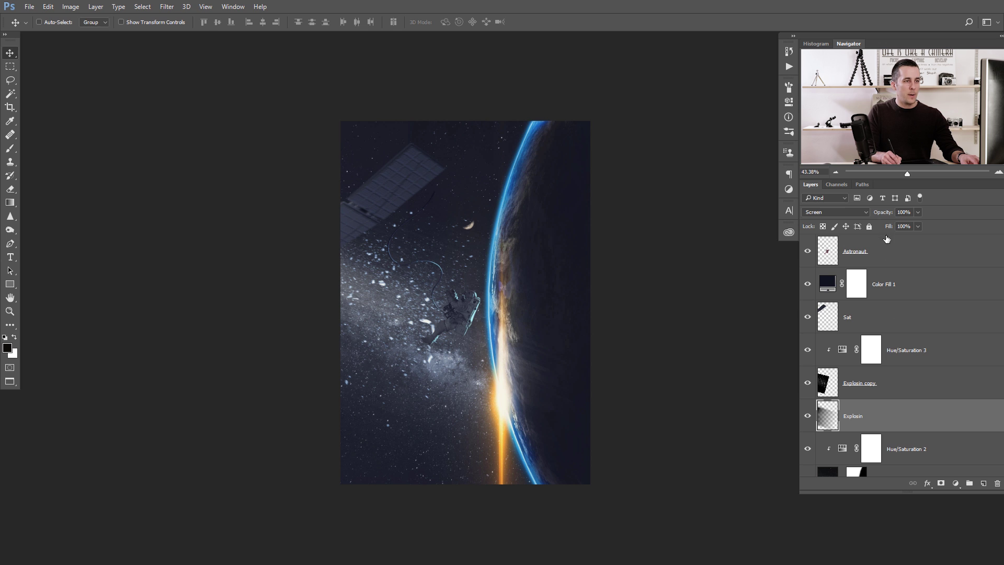
Lower the blurred Explosin layer's opacity to 22% and compare the image with that layer hidden and shown.
{"action": "left_click_drag", "start_coordinate": [861, 218], "coordinate": [836, 226]}
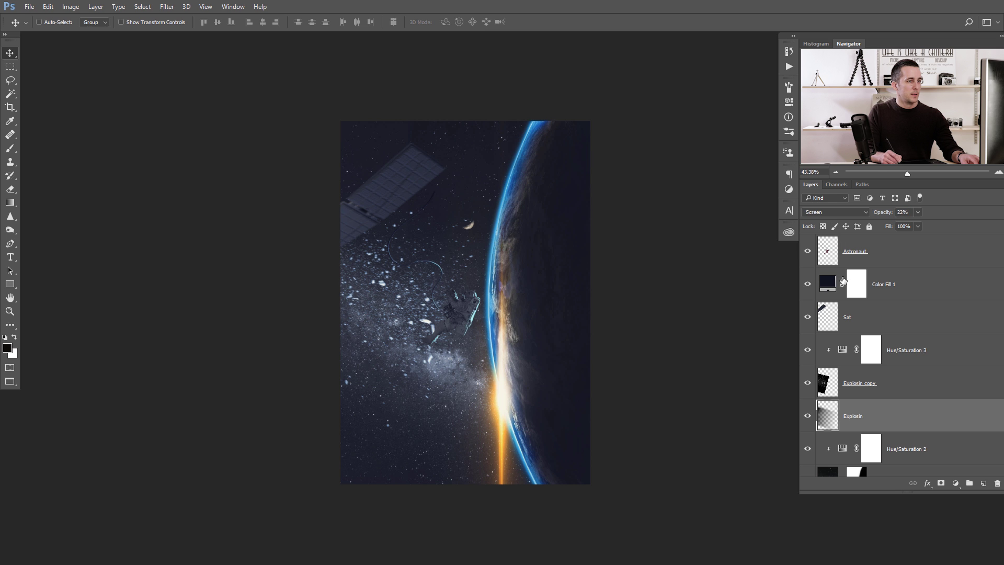
{"action": "left_click", "coordinate": [808, 416]}
{"action": "left_click", "coordinate": [808, 415]}
{"action": "left_click", "coordinate": [808, 415]}
{"action": "left_click", "coordinate": [808, 415]}
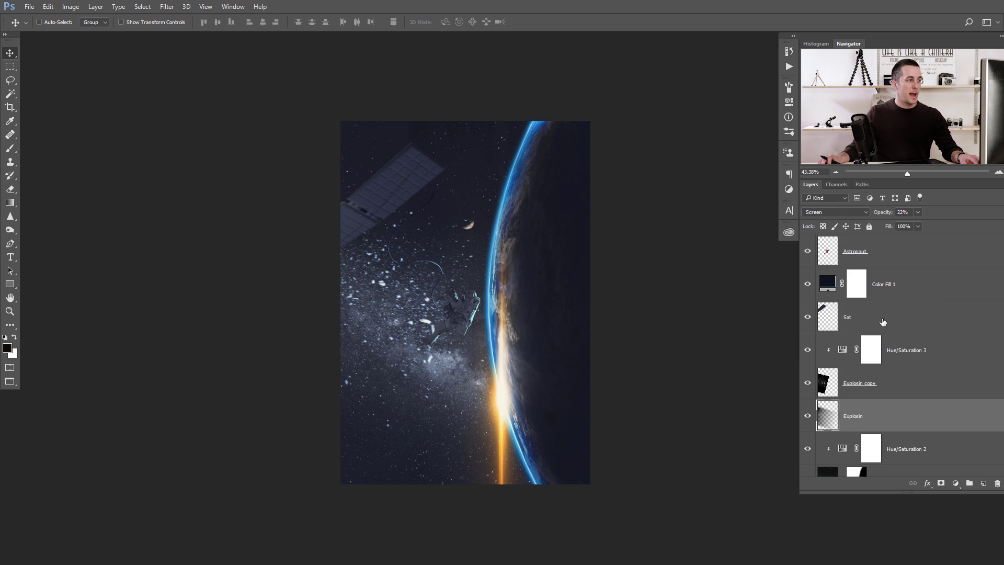
Stamp all visible layers into a new merged layer above Hue/Saturation 1 at the top of the layer stack.
{"action": "scroll", "coordinate": [871, 333], "scroll_direction": "up", "scroll_amount": 2}
{"action": "left_click", "coordinate": [841, 252]}
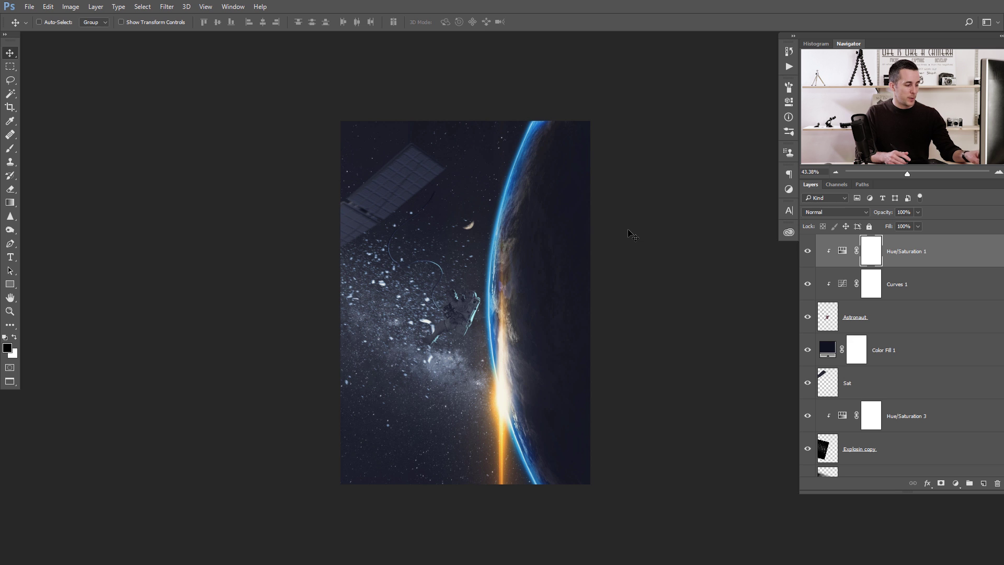
{"action": "key", "text": "ctrl+alt+shift+e"}
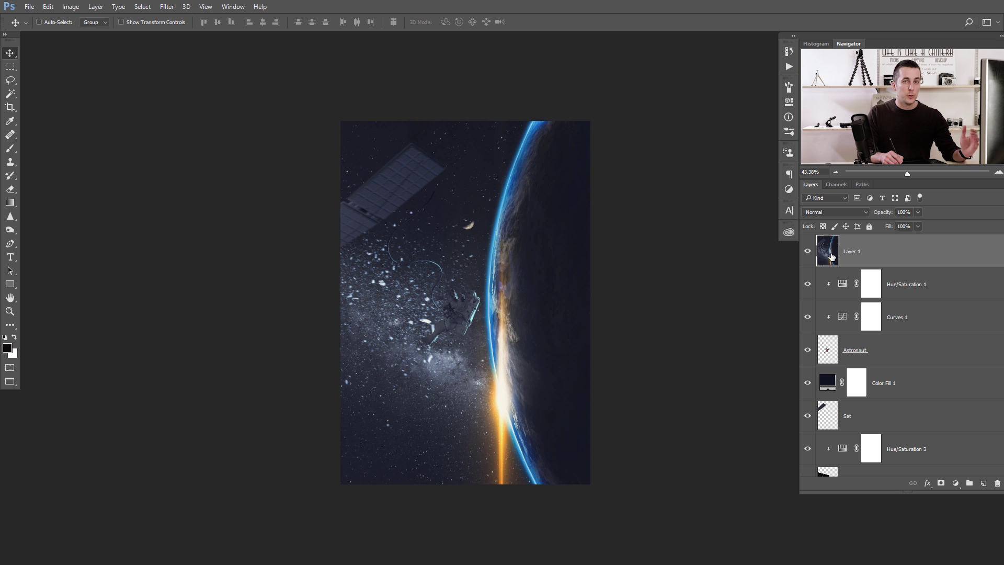
Start a Camera Raw Filter on the merged layer with contrast +43, clarity +34 and temperature +32.
{"action": "left_click", "coordinate": [167, 8]}
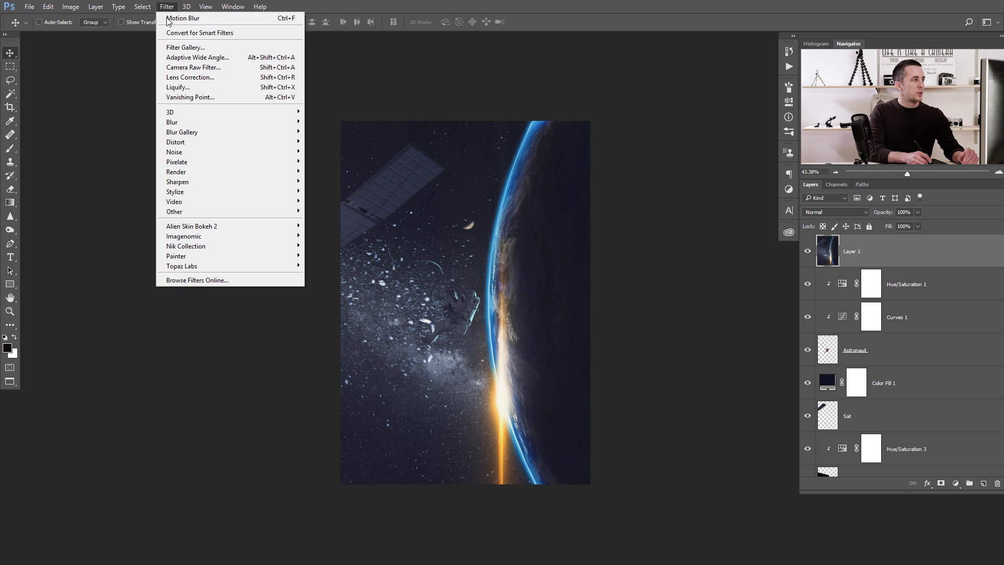
{"action": "left_click", "coordinate": [187, 67]}
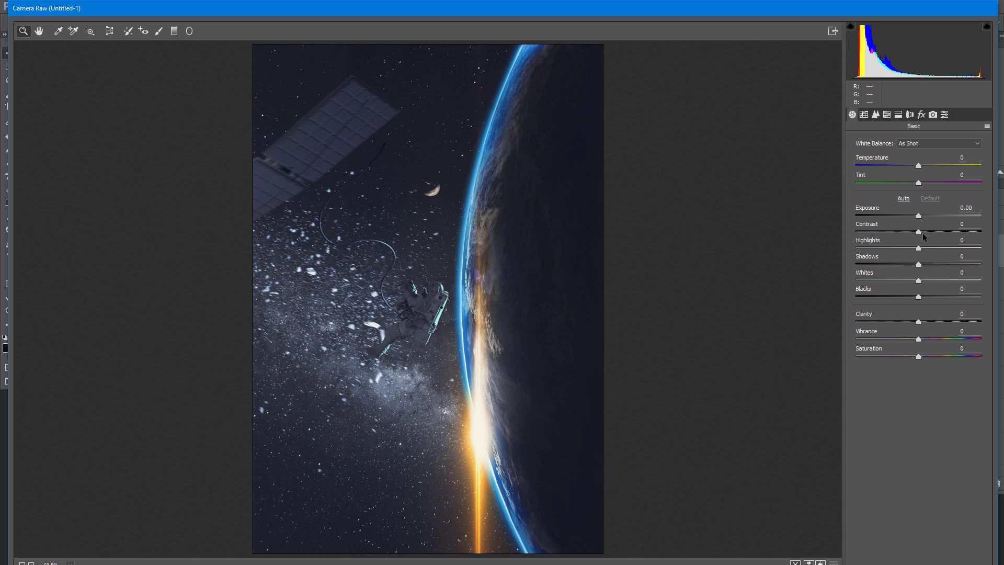
{"action": "left_click_drag", "start_coordinate": [918, 231], "coordinate": [946, 231]}
{"action": "mouse_move", "coordinate": [920, 320]}
{"action": "left_mouse_down"}
{"action": "mouse_move", "coordinate": [940, 320]}
{"action": "mouse_move", "coordinate": [932, 320]}
{"action": "left_mouse_up"}
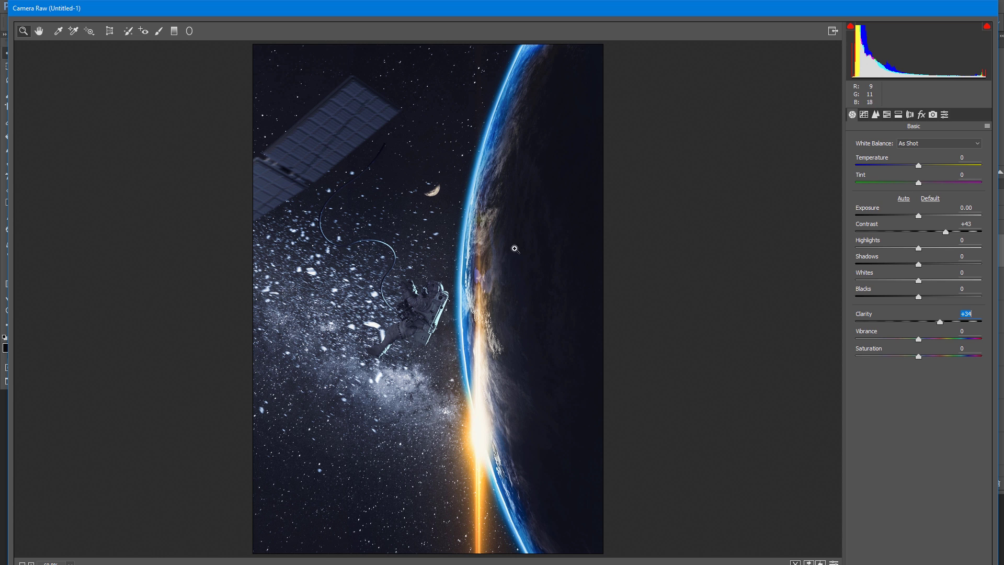
{"action": "left_click_drag", "start_coordinate": [918, 166], "coordinate": [939, 167]}
Add a slight dark post-crop vignette in the Camera Raw effects, adjusting its amount, roundness and feather.
{"action": "left_click", "coordinate": [922, 114]}
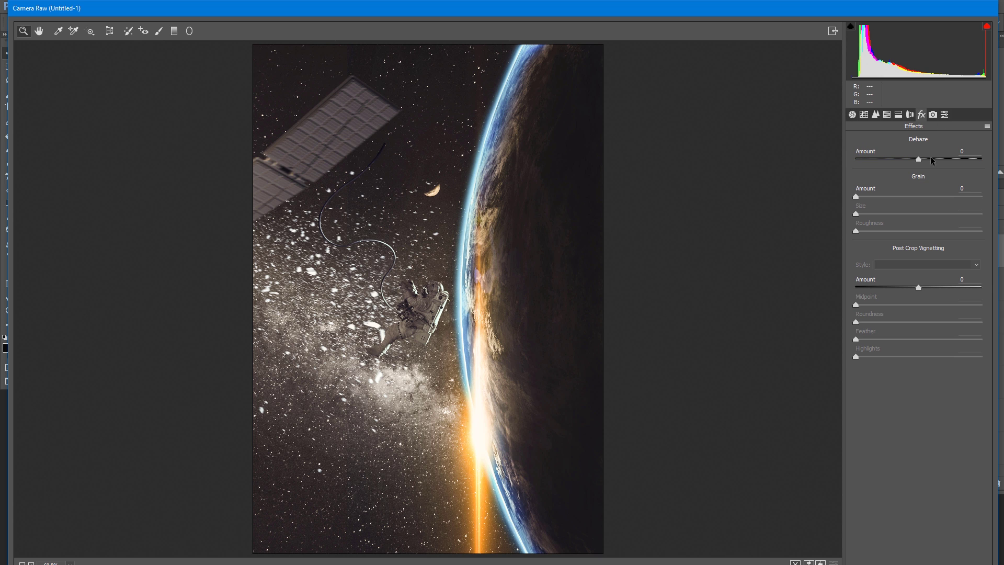
{"action": "left_click_drag", "start_coordinate": [918, 288], "coordinate": [841, 348]}
{"action": "left_click_drag", "start_coordinate": [934, 323], "coordinate": [958, 323]}
{"action": "left_click_drag", "start_coordinate": [856, 339], "coordinate": [935, 340]}
{"action": "left_click_drag", "start_coordinate": [902, 292], "coordinate": [908, 291]}
Split-tone the image with highlights at hue 48, saturation 21 and shadows at hue 225, saturation 54.
{"action": "left_click", "coordinate": [897, 115]}
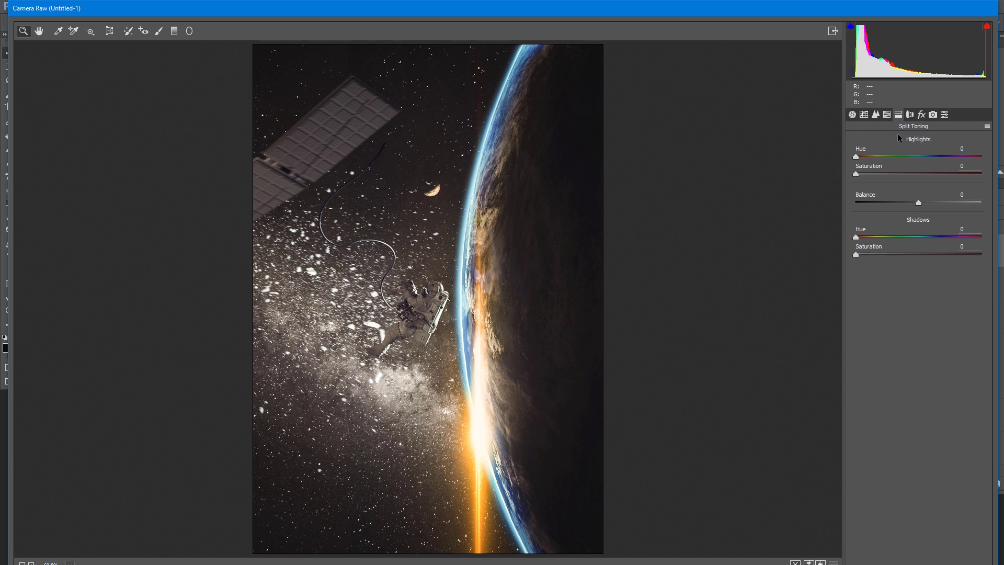
{"action": "left_click", "coordinate": [873, 158]}
{"action": "left_click_drag", "start_coordinate": [874, 158], "coordinate": [868, 169]}
{"action": "left_click_drag", "start_coordinate": [882, 178], "coordinate": [884, 179]}
{"action": "left_click_drag", "start_coordinate": [941, 238], "coordinate": [933, 238]}
{"action": "left_click_drag", "start_coordinate": [858, 254], "coordinate": [893, 254]}
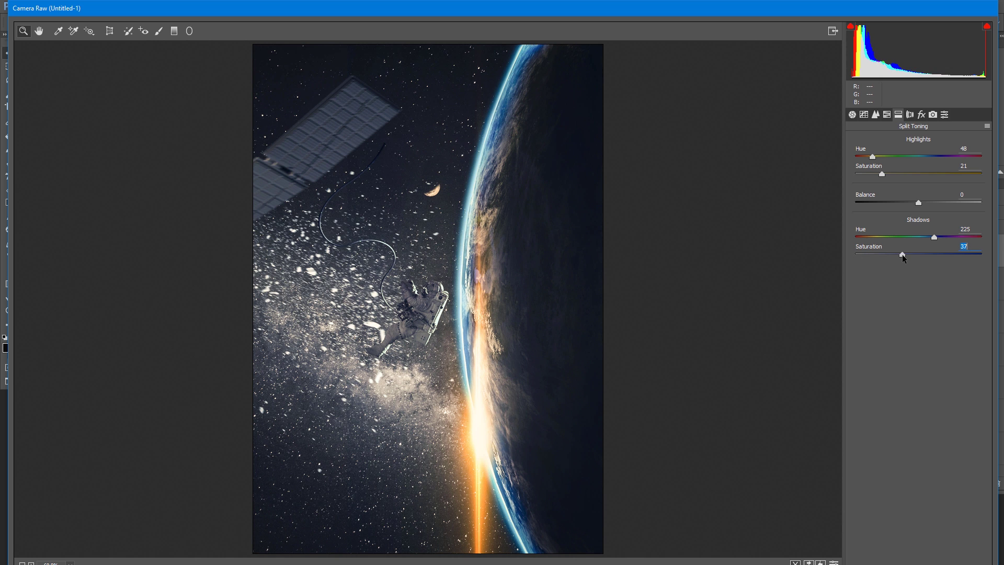
{"action": "left_click_drag", "start_coordinate": [915, 256], "coordinate": [922, 257]}
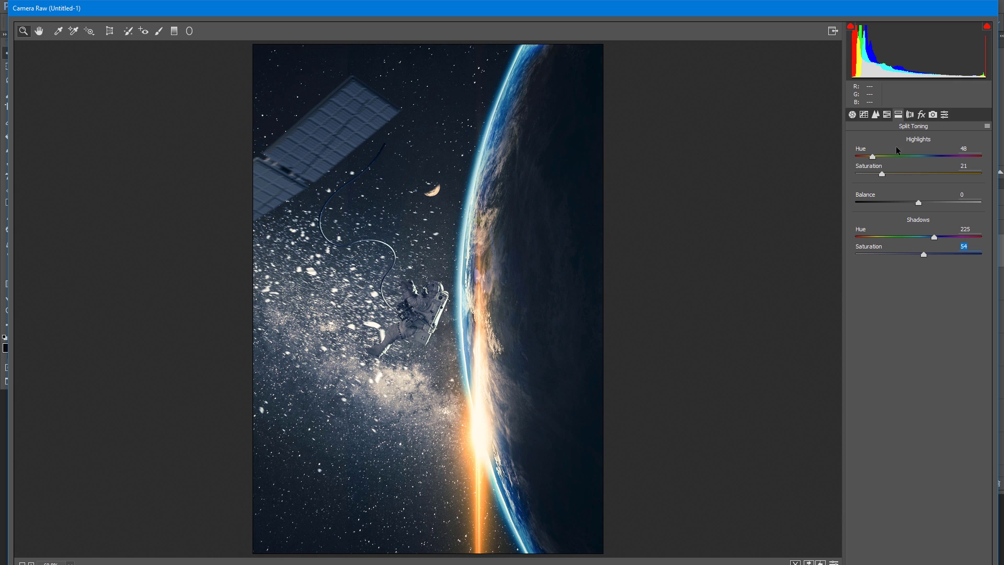
Reduce the saturation of the oranges slightly in the HSL adjustments.
{"action": "left_click", "coordinate": [887, 115]}
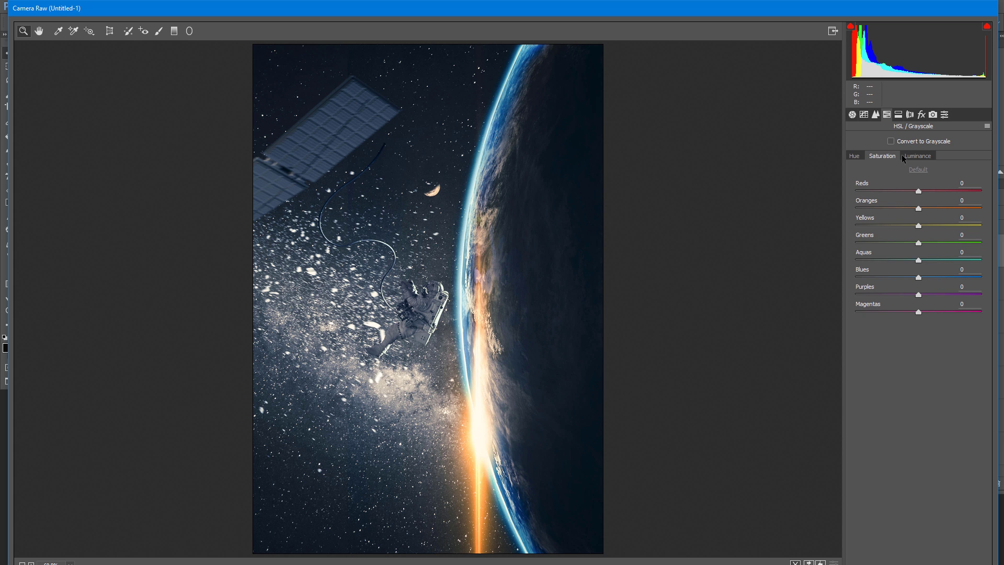
{"action": "left_click_drag", "start_coordinate": [918, 207], "coordinate": [905, 209]}
{"action": "left_click_drag", "start_coordinate": [901, 209], "coordinate": [904, 207]}
Refine the basic adjustments with temperature +38 and tint +4, slightly less contrast and slightly more clarity.
{"action": "left_click", "coordinate": [852, 114]}
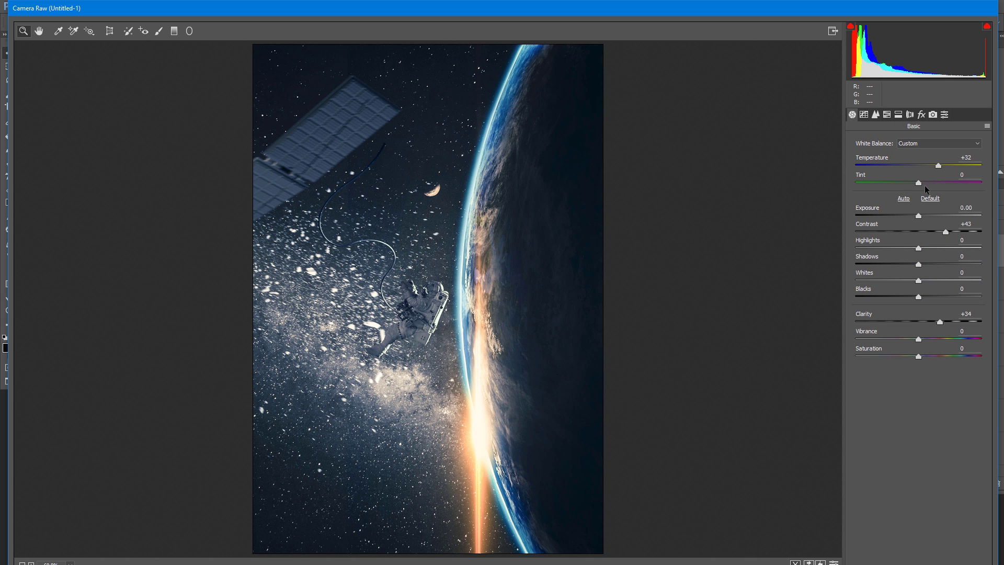
{"action": "left_click_drag", "start_coordinate": [938, 166], "coordinate": [921, 185]}
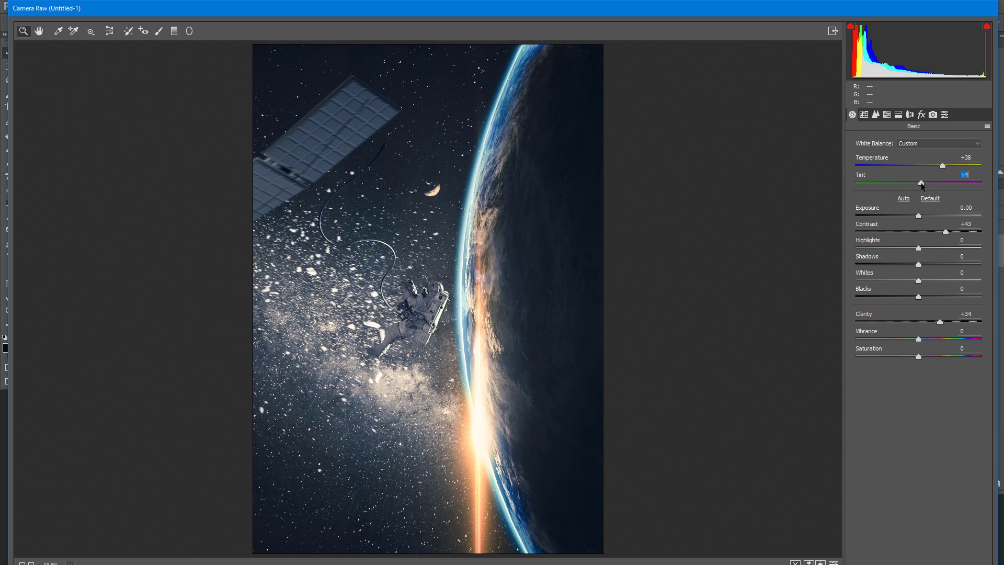
{"action": "left_click_drag", "start_coordinate": [945, 232], "coordinate": [942, 233]}
{"action": "left_click_drag", "start_coordinate": [940, 322], "coordinate": [946, 321]}
Compare the image before and after the Camera Raw adjustments and apply the filter to the merged layer.
{"action": "key", "text": "ctrl+alt+p"}
{"action": "key", "text": "ctrl+alt+p"}
{"action": "key", "text": "ctrl+alt+p"}
{"action": "key", "text": "ctrl+alt+p"}
{"action": "key", "text": "ctrl+alt+p"}
{"action": "key", "text": "ctrl+alt+p"}
{"action": "key", "text": "ctrl+alt+p"}
{"action": "key", "text": "ctrl+alt+p"}
{"action": "key", "text": "Return"}
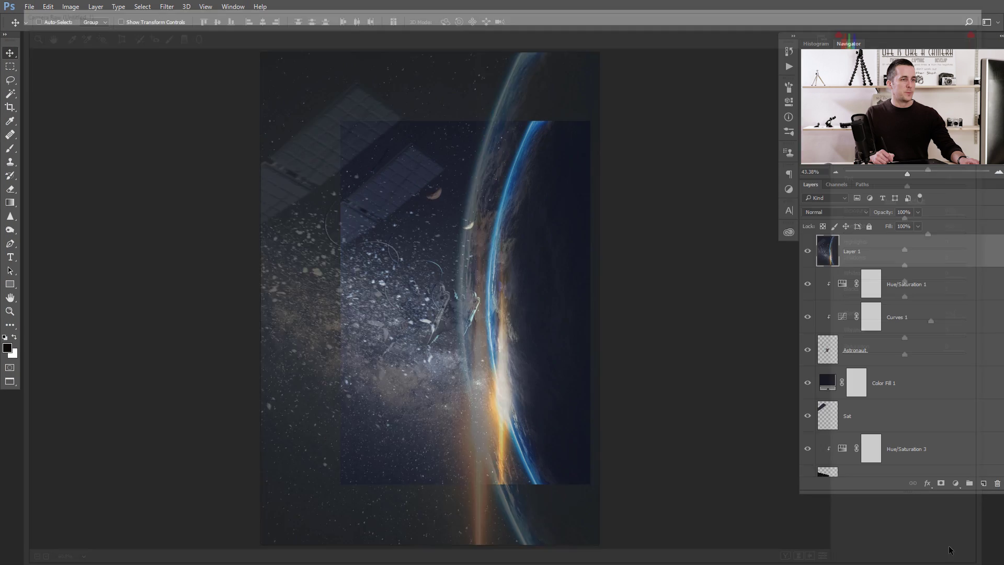
Copy the billing block from billingblock.png into the poster document and place it near the poster's lower edge.
{"action": "scroll", "coordinate": [538, 284], "scroll_direction": "up", "scroll_amount": 3}
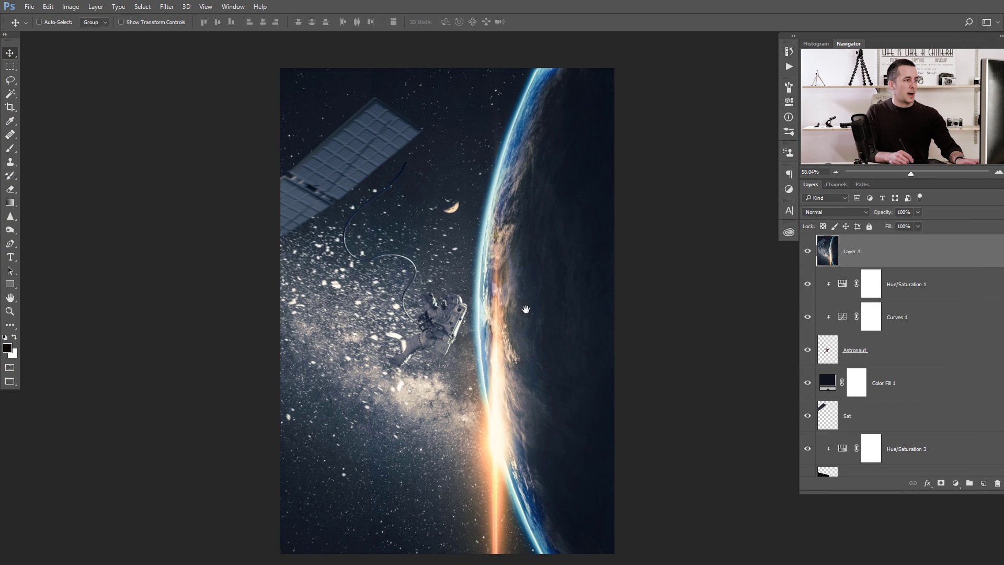
{"action": "mouse_move", "coordinate": [466, 277]}
{"action": "left_mouse_down"}
{"action": "mouse_move", "coordinate": [467, 298]}
{"action": "mouse_move", "coordinate": [455, 278]}
{"action": "left_mouse_up"}
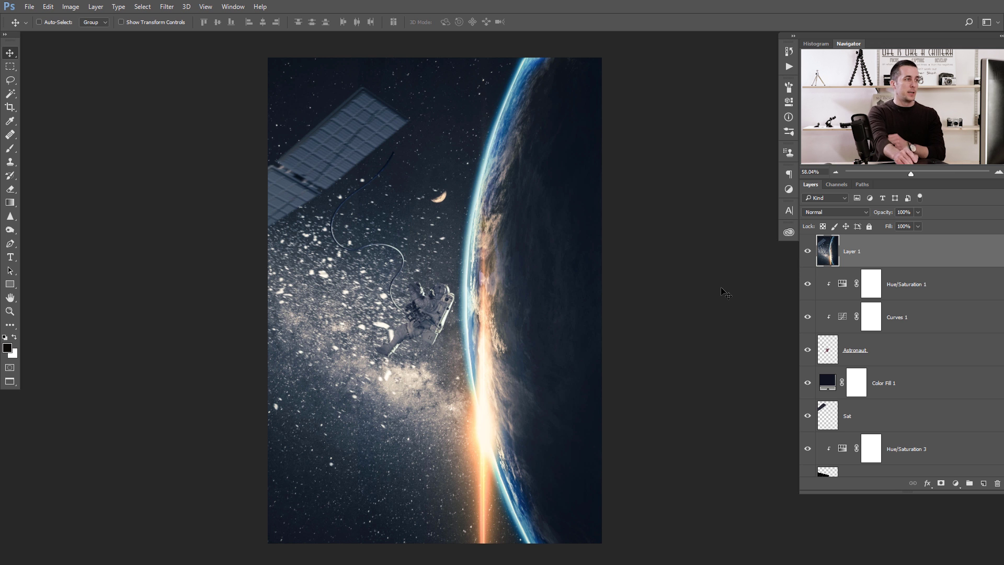
{"action": "key", "text": "f"}
{"action": "key", "text": "f"}
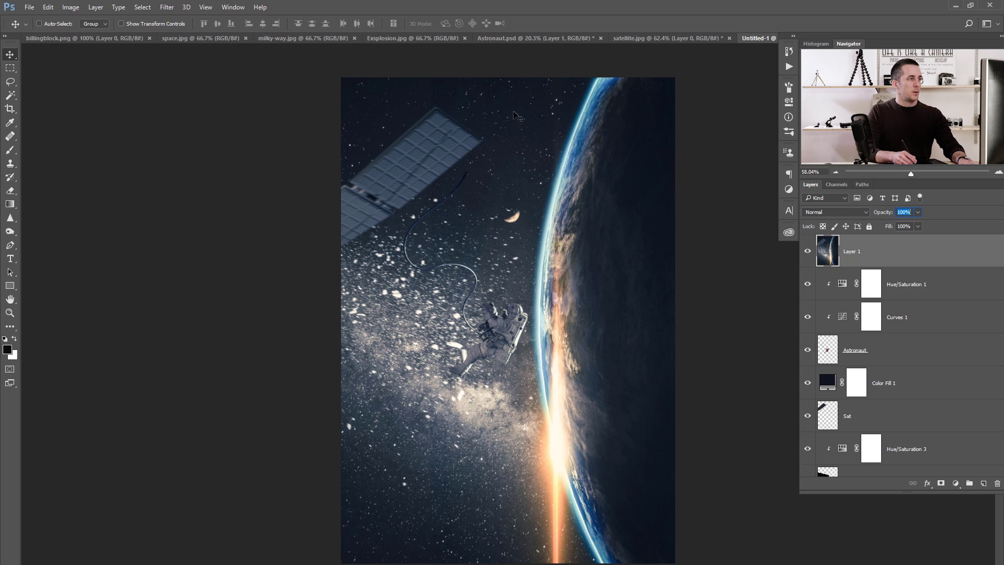
{"action": "left_click", "coordinate": [137, 40]}
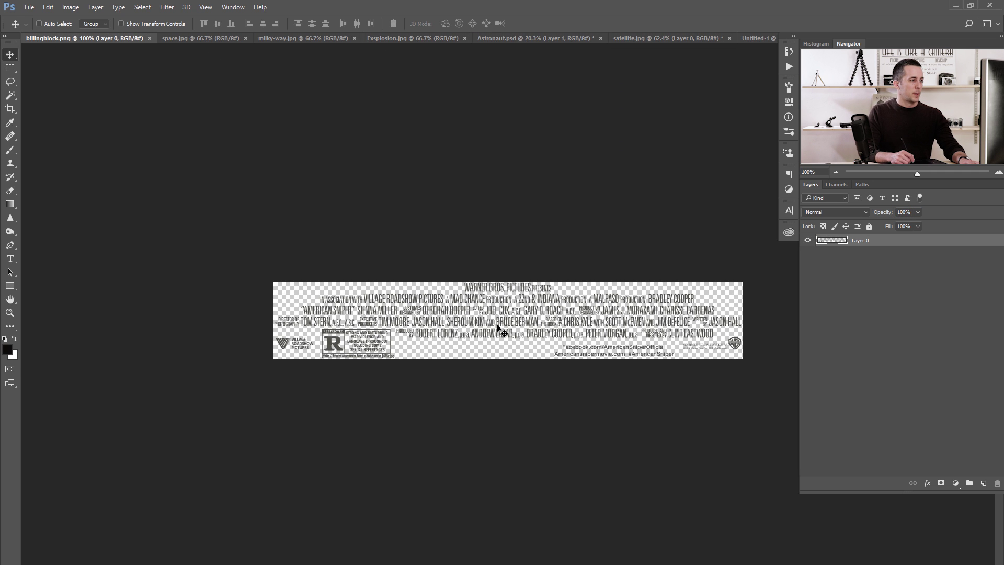
{"action": "left_click_drag", "start_coordinate": [501, 320], "coordinate": [526, 411]}
{"action": "left_click_drag", "start_coordinate": [523, 489], "coordinate": [538, 515]}
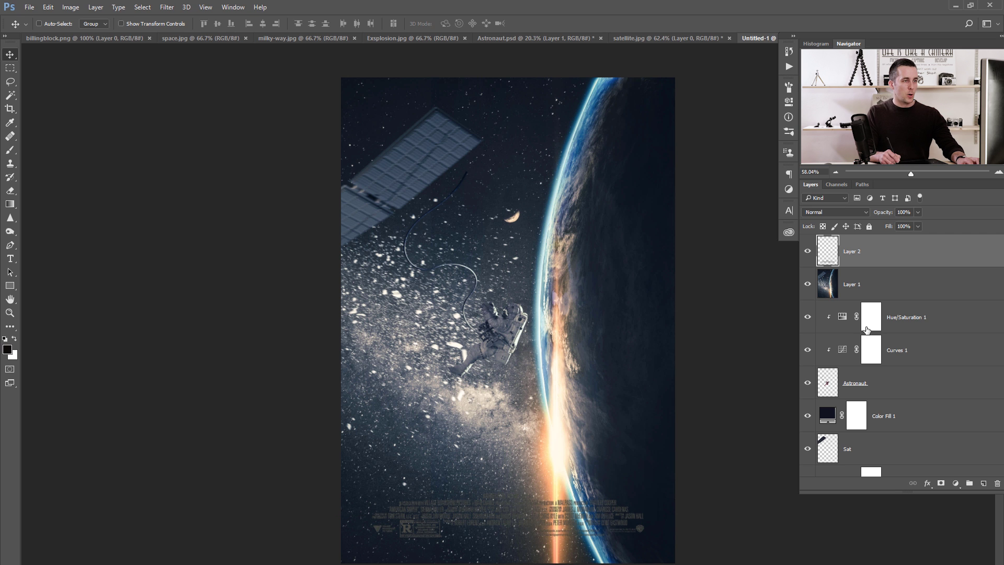
Invert the billing block so its text is light and move it closer to the poster's lower edge.
{"action": "key", "text": "ctrl"}
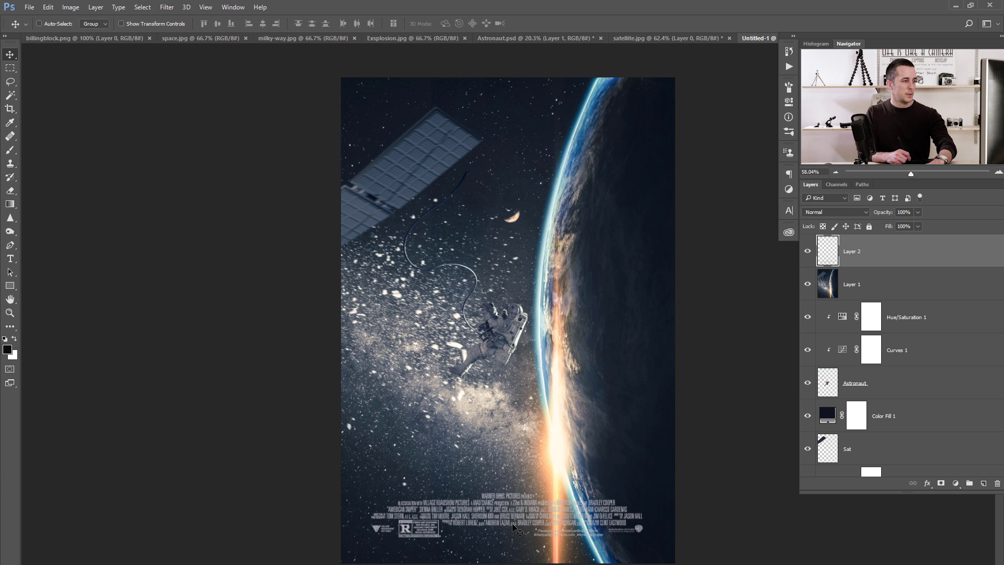
{"action": "left_click_drag", "start_coordinate": [512, 523], "coordinate": [518, 535]}
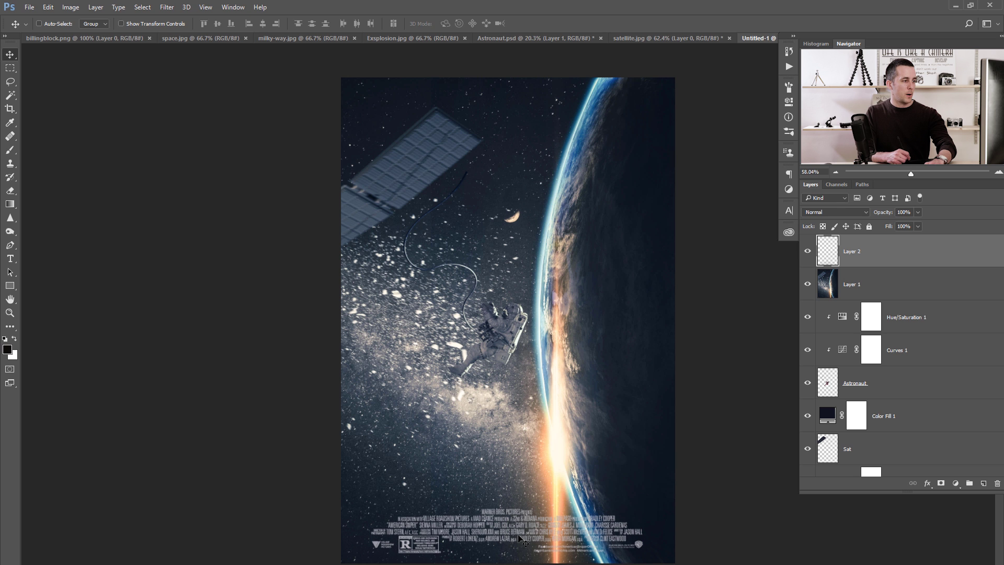
Add the title GRAVITY in white (#ffffff) text over the upper part of the solar panels.
{"action": "key", "text": "t"}
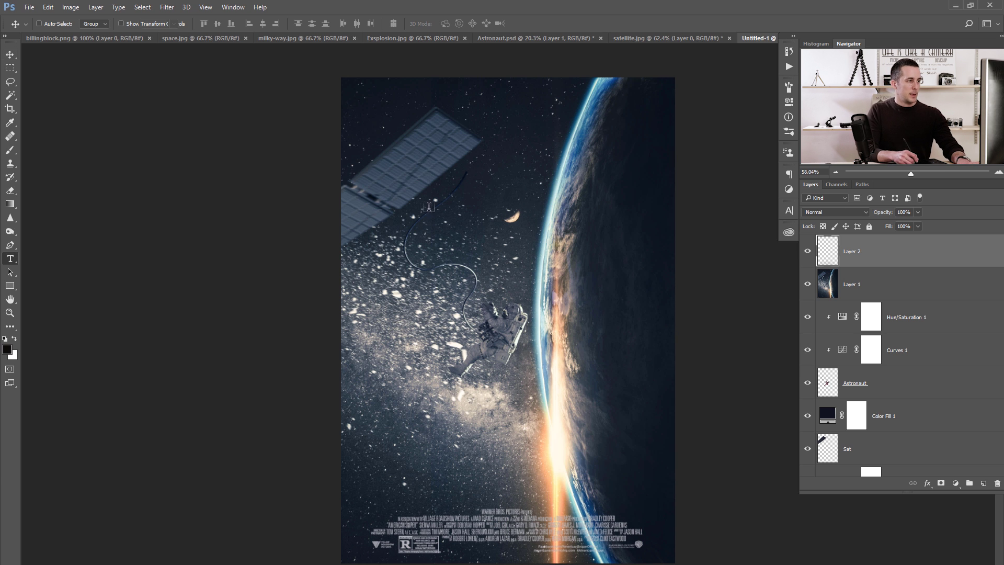
{"action": "left_click", "coordinate": [432, 133]}
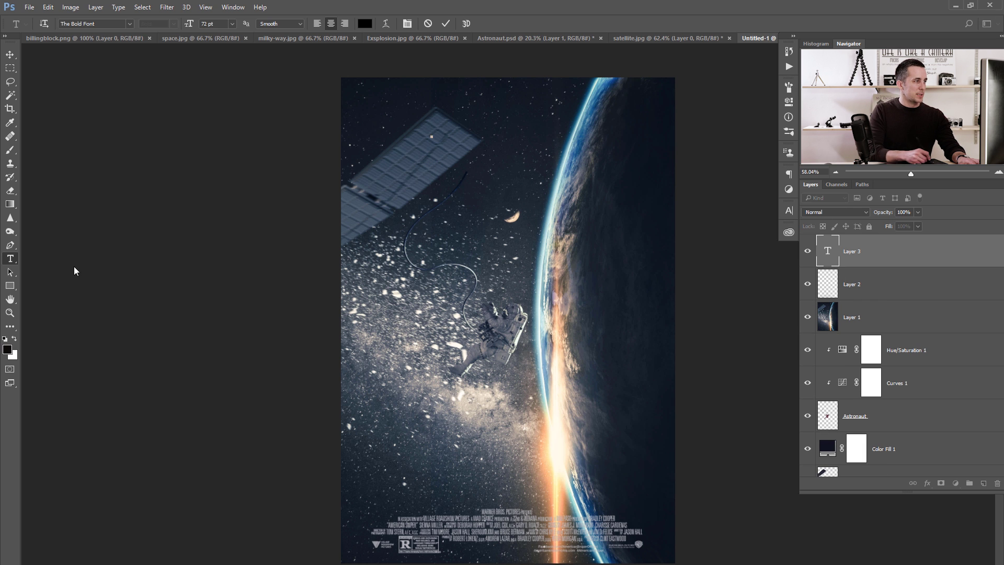
{"action": "left_click", "coordinate": [365, 24]}
{"action": "left_click", "coordinate": [653, 371]}
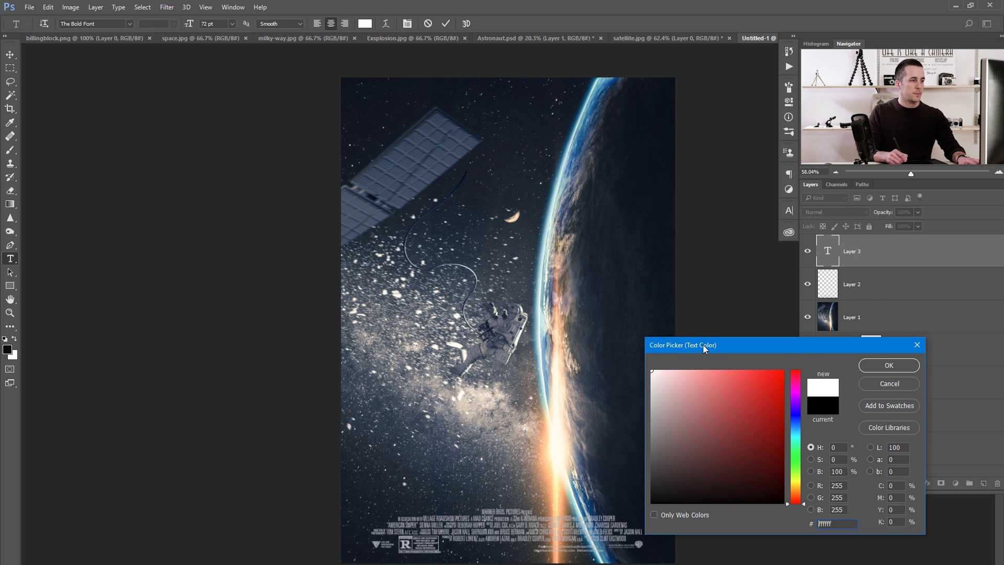
{"action": "left_click", "coordinate": [888, 365]}
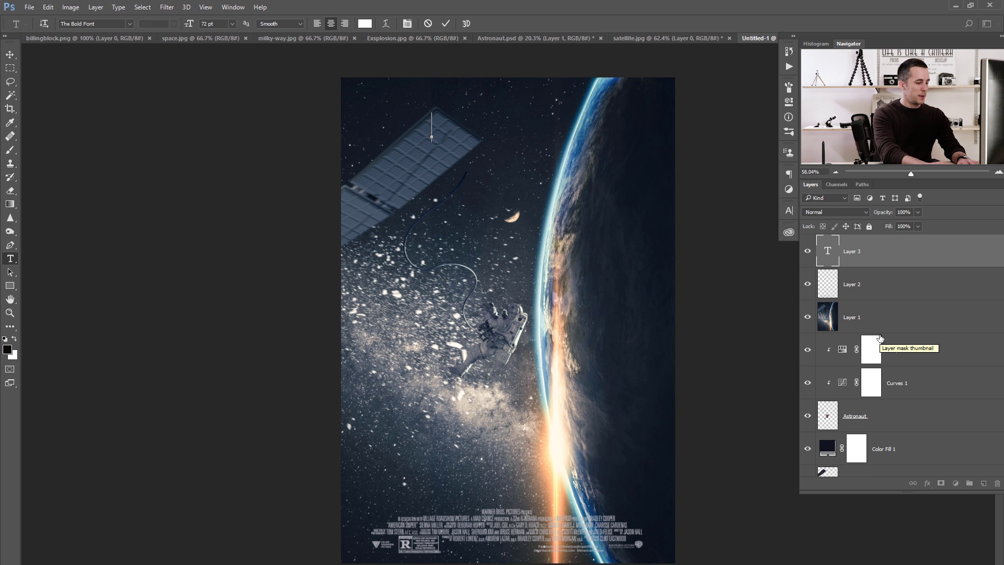
{"action": "type", "text": "GRAVITY"}
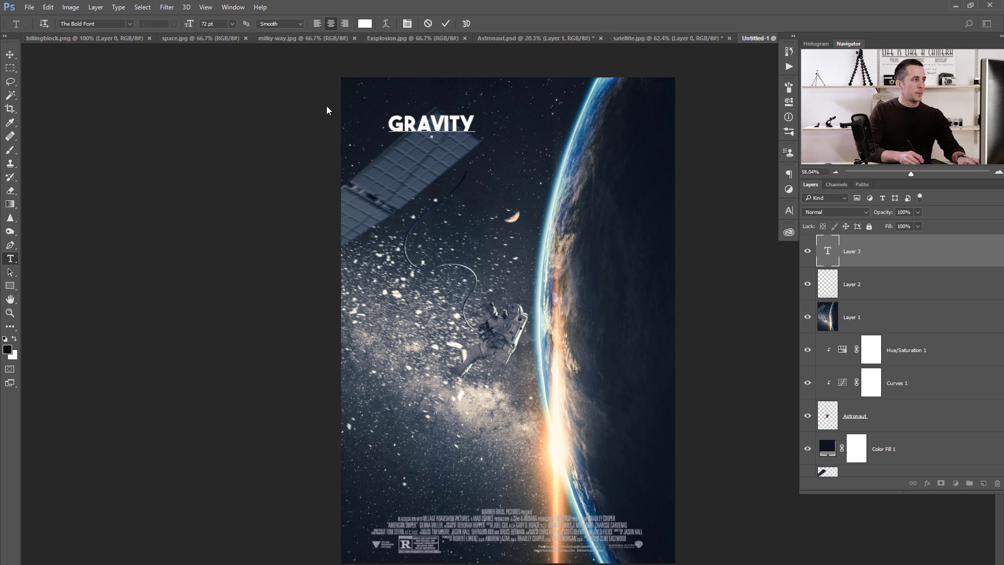
Change the font of the whole GRAVITY title to Century Gothic Regular.
{"action": "key", "text": "ctrl+a"}
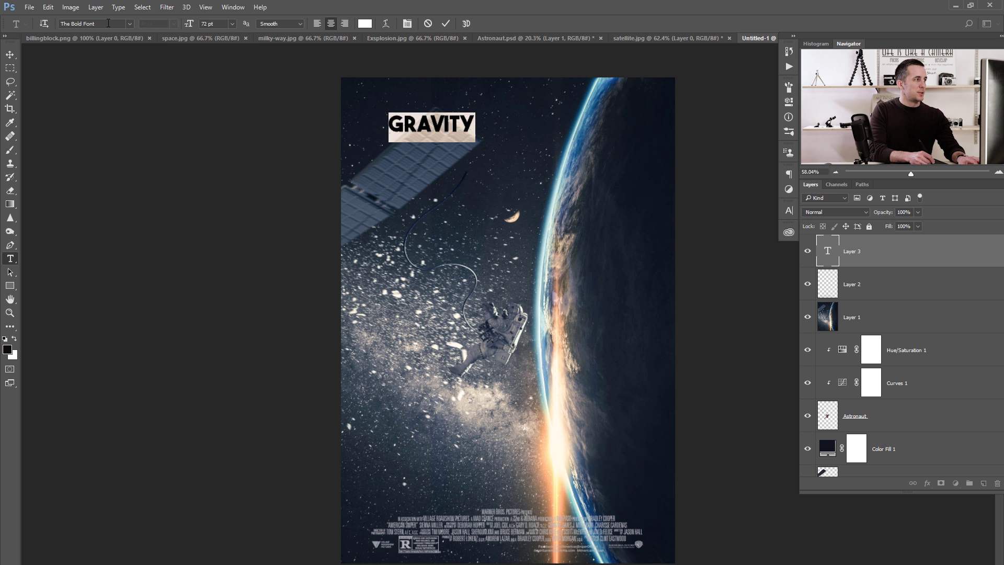
{"action": "left_click", "coordinate": [129, 24]}
{"action": "left_click_drag", "start_coordinate": [255, 80], "coordinate": [258, 116]}
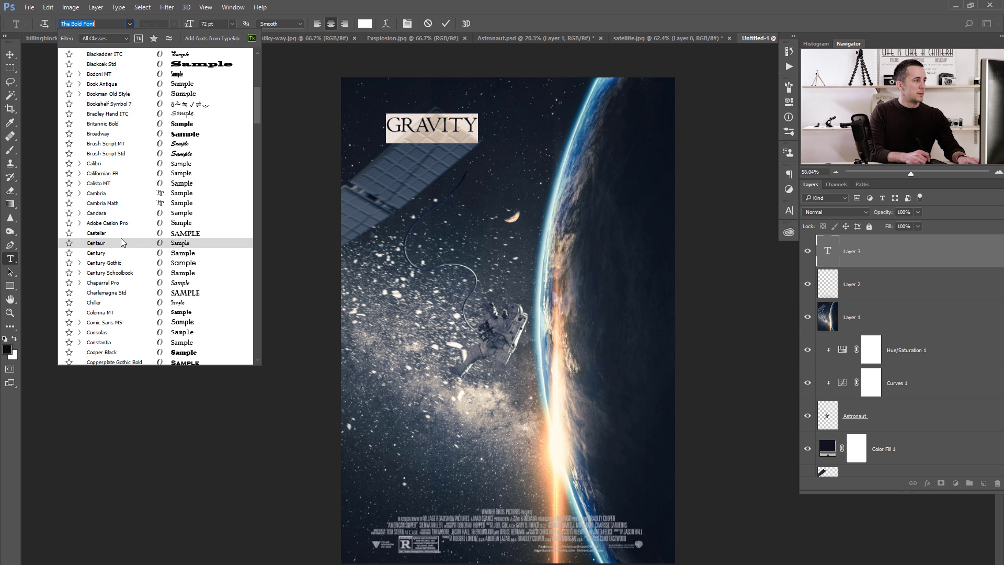
{"action": "left_click", "coordinate": [125, 265]}
{"action": "left_click", "coordinate": [176, 23]}
{"action": "left_click", "coordinate": [175, 34]}
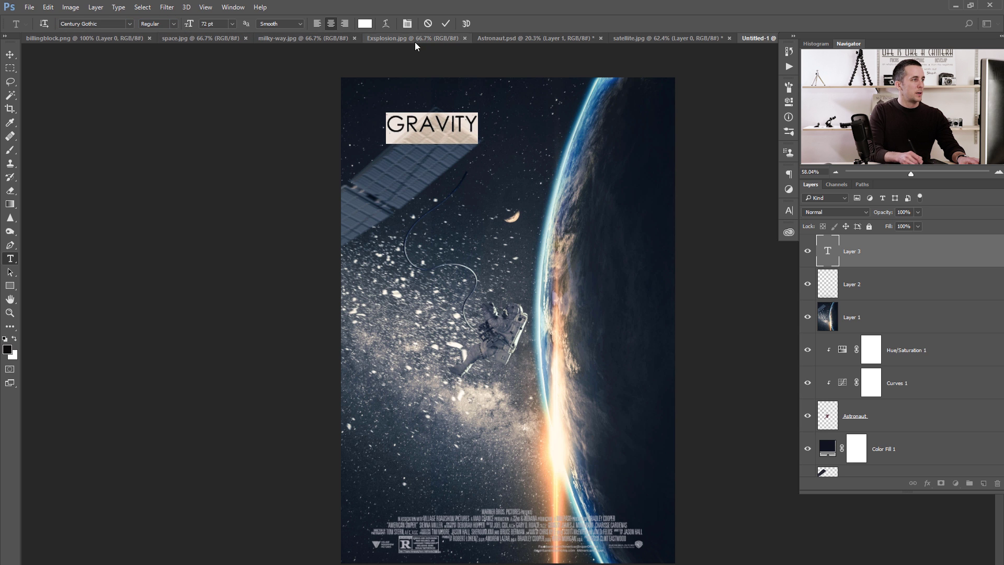
{"action": "key", "text": "ctrl+Return"}
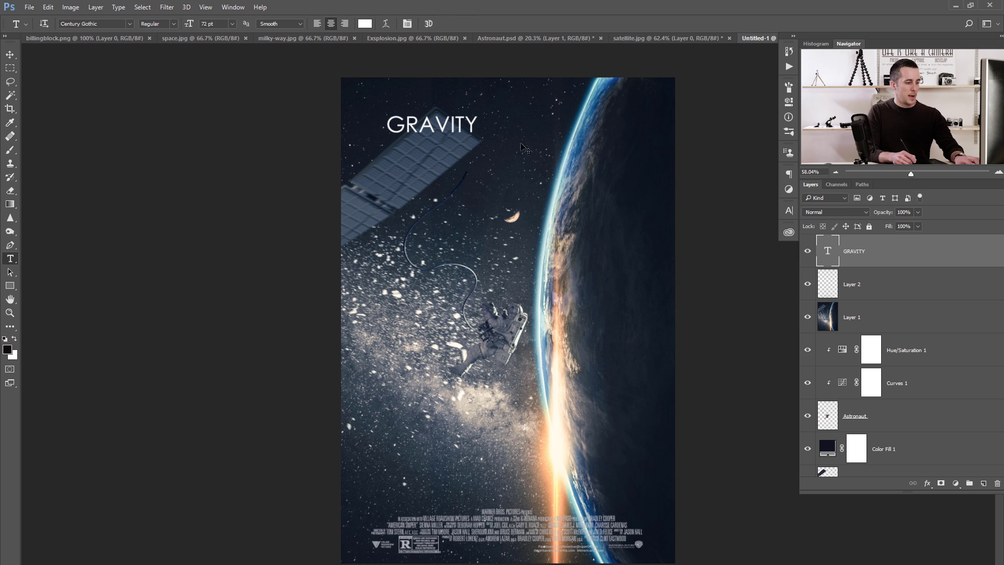
Scale the title up to about 238% and place it across the poster's upper part, over the solar panels and the planet's edge.
{"action": "key", "text": "ctrl+t"}
{"action": "left_click_drag", "start_coordinate": [476, 115], "coordinate": [594, 80]}
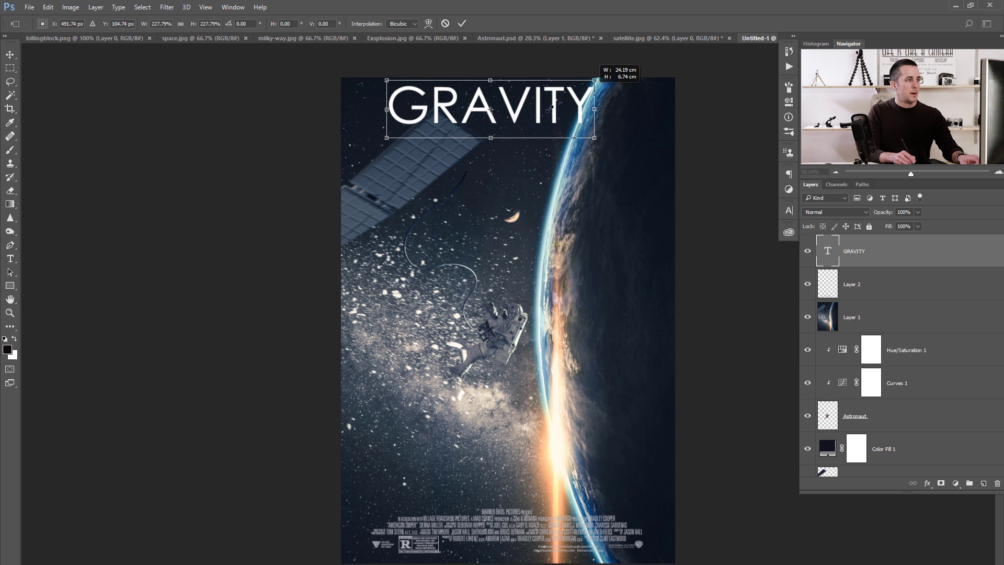
{"action": "left_click_drag", "start_coordinate": [530, 118], "coordinate": [535, 156]}
{"action": "left_click_drag", "start_coordinate": [600, 118], "coordinate": [610, 111]}
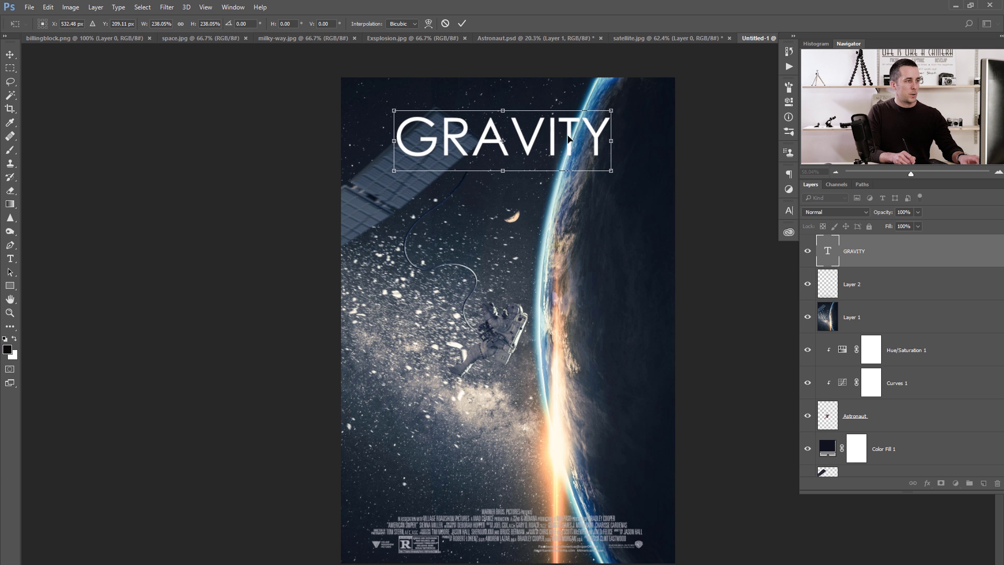
Set the letter tracking of the entire GRAVITY title to 200.
{"action": "key", "text": "t"}
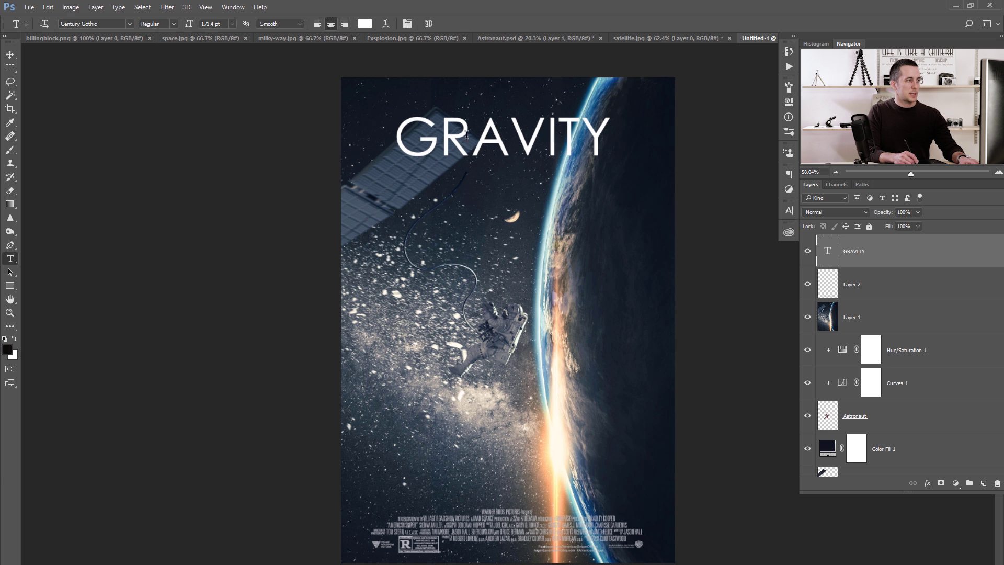
{"action": "left_click_drag", "start_coordinate": [398, 138], "coordinate": [619, 180]}
{"action": "key", "text": "ctrl+t"}
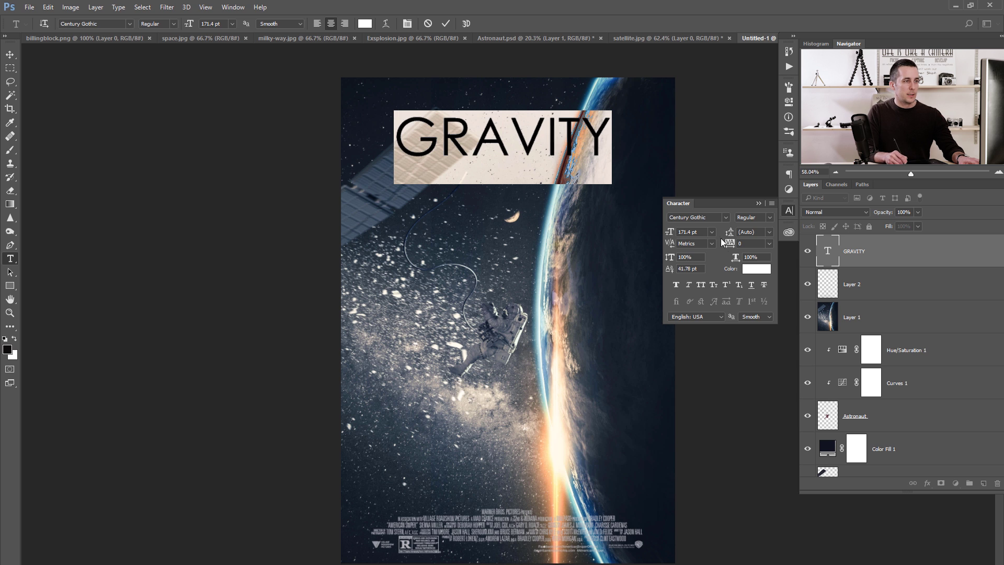
{"action": "left_click", "coordinate": [770, 244]}
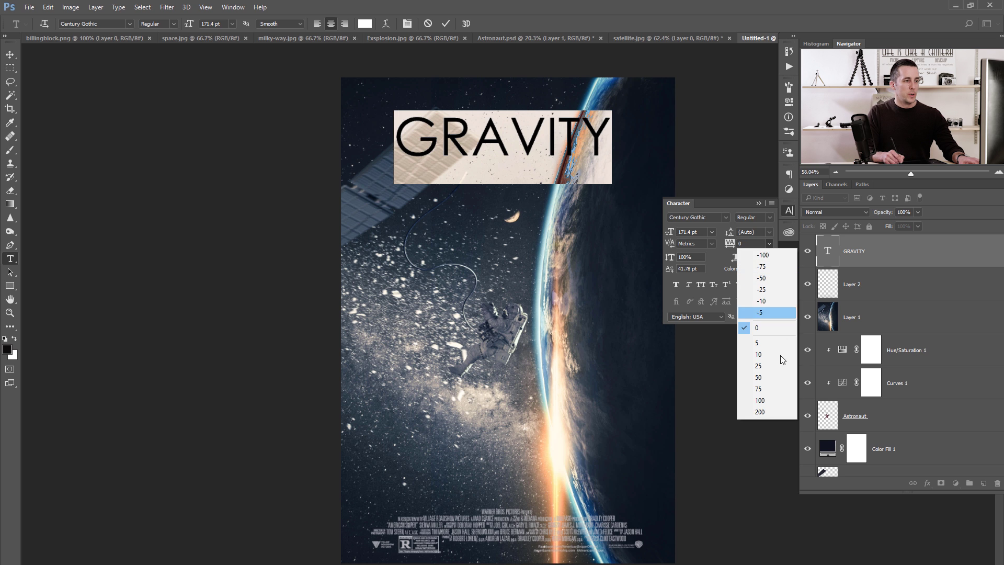
{"action": "left_click", "coordinate": [765, 412]}
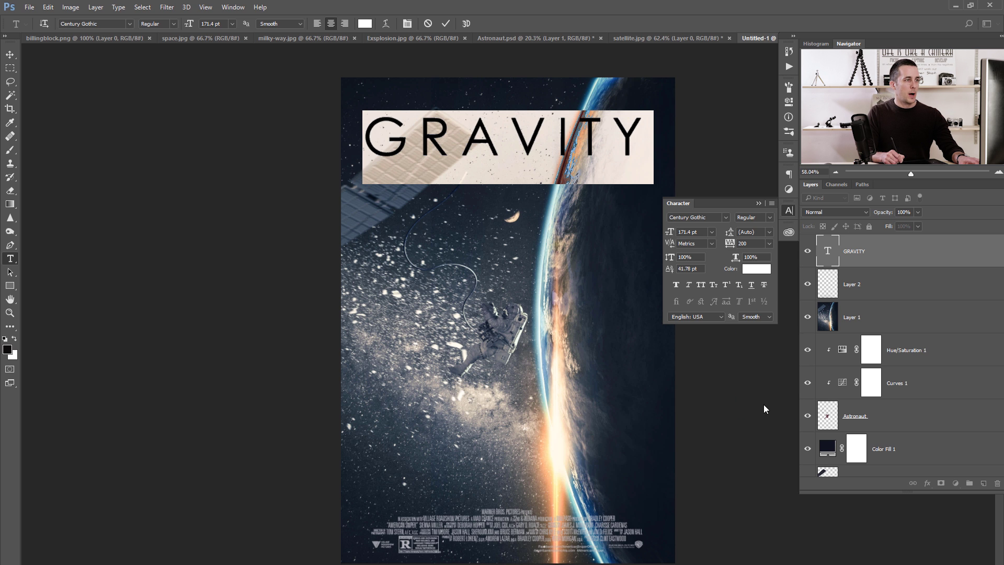
{"action": "left_click", "coordinate": [445, 24]}
{"action": "left_click", "coordinate": [788, 210]}
Move the title slightly closer to the poster's upper edge and nudge it a little to the right.
{"action": "key", "text": "v"}
{"action": "left_click_drag", "start_coordinate": [526, 153], "coordinate": [529, 142]}
{"action": "key", "text": "Right"}
{"action": "key", "text": "Right"}
{"action": "key", "text": "Right"}
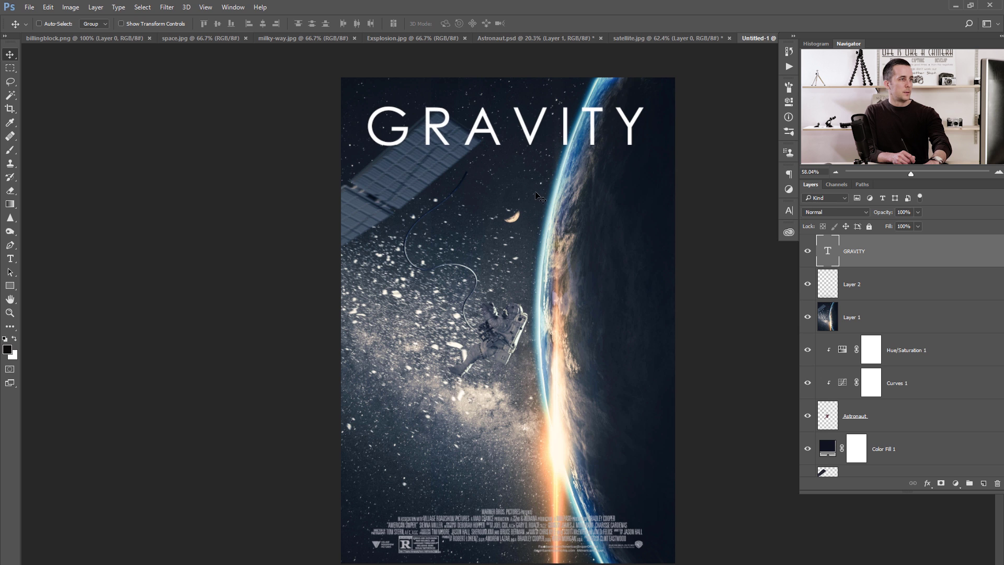
Align the horizontal centers of the title, the billing block and the merged poster layer, leaving only the title layer selected.
{"action": "left_click", "coordinate": [842, 289]}
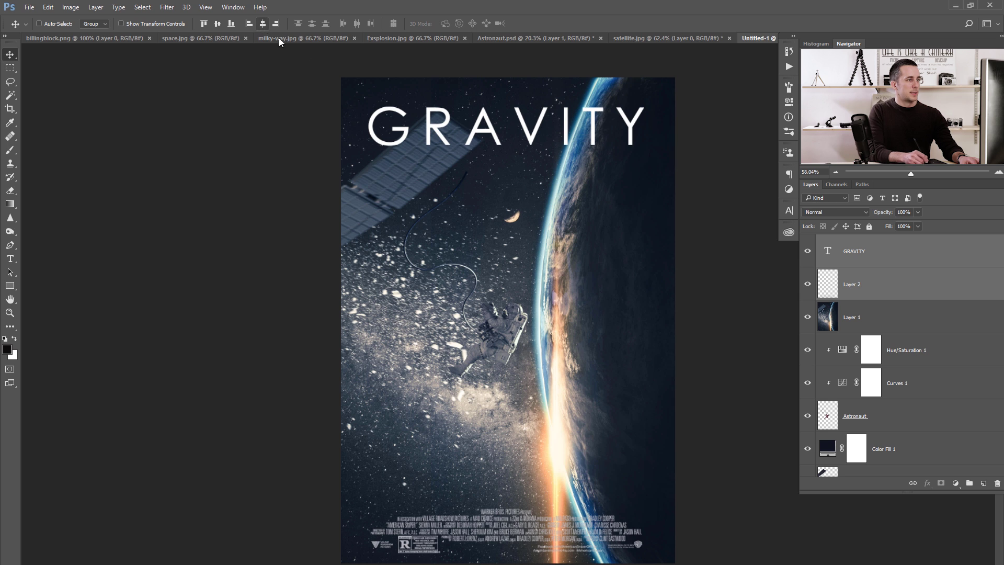
{"action": "left_click", "coordinate": [834, 317], "text": "shift"}
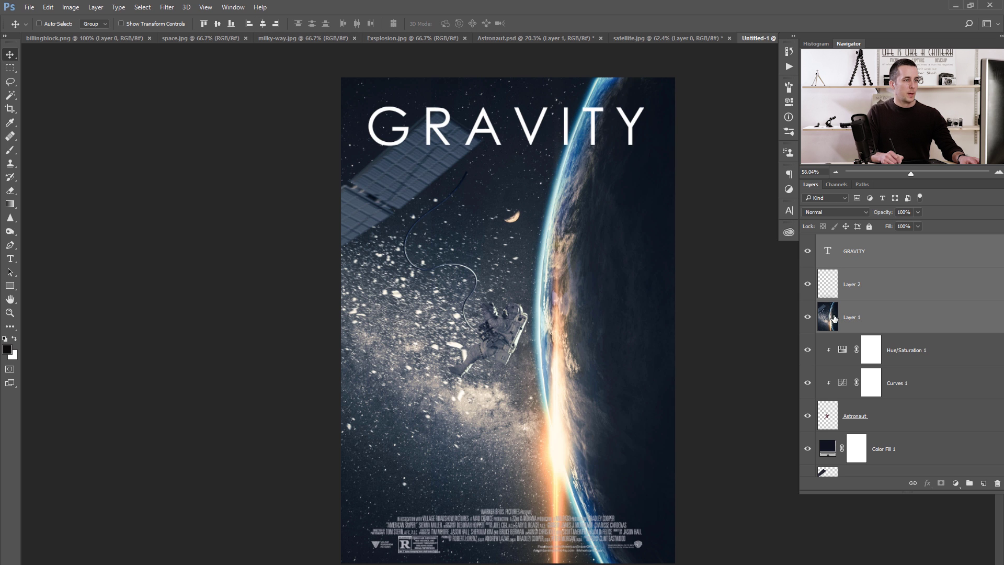
{"action": "left_click", "coordinate": [263, 24]}
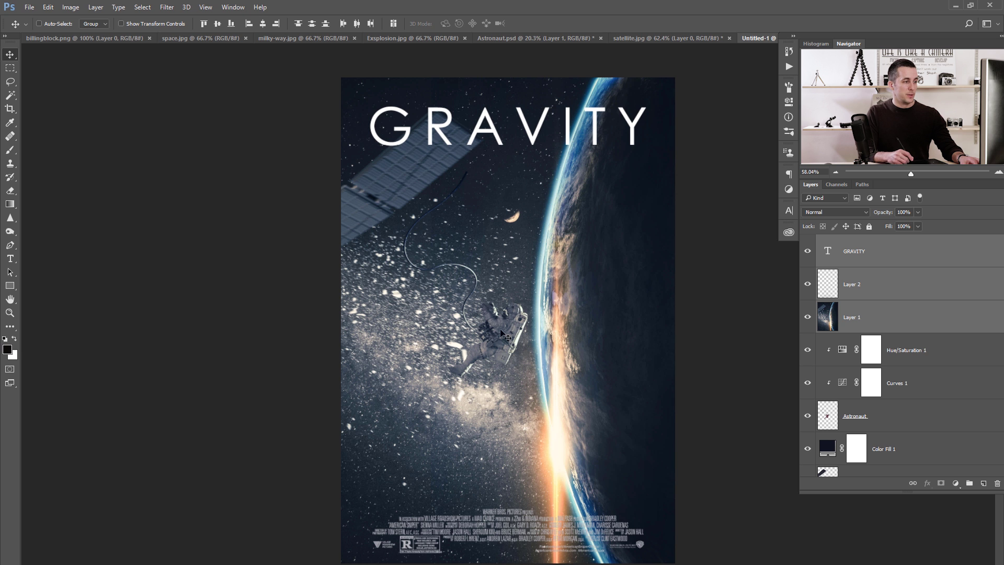
{"action": "left_click", "coordinate": [835, 262]}
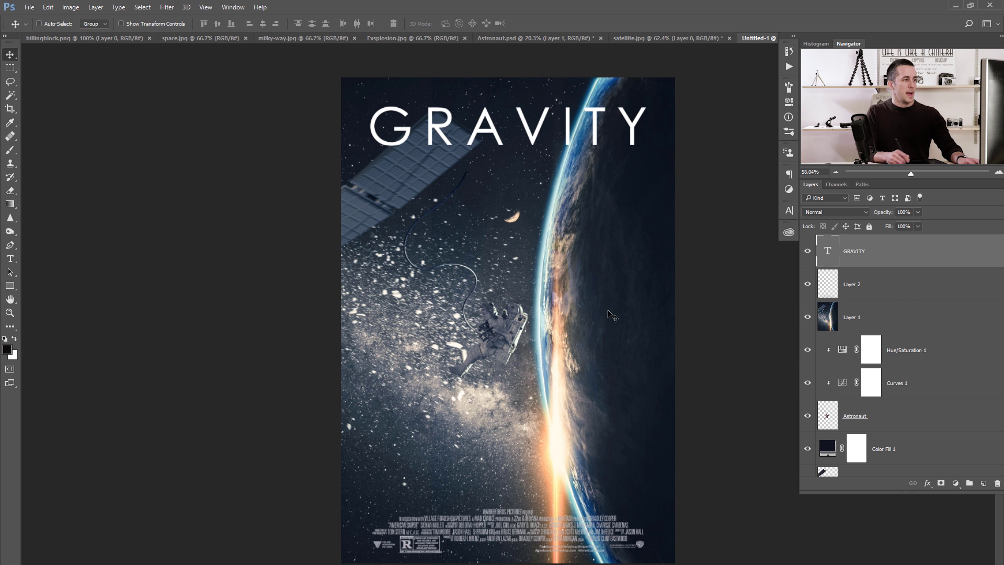
View the poster in full-screen mode and compare it with the title, billing block and color-graded layer hidden and shown.
{"action": "left_click_drag", "start_coordinate": [611, 315], "coordinate": [554, 324]}
{"action": "left_click", "coordinate": [554, 324]}
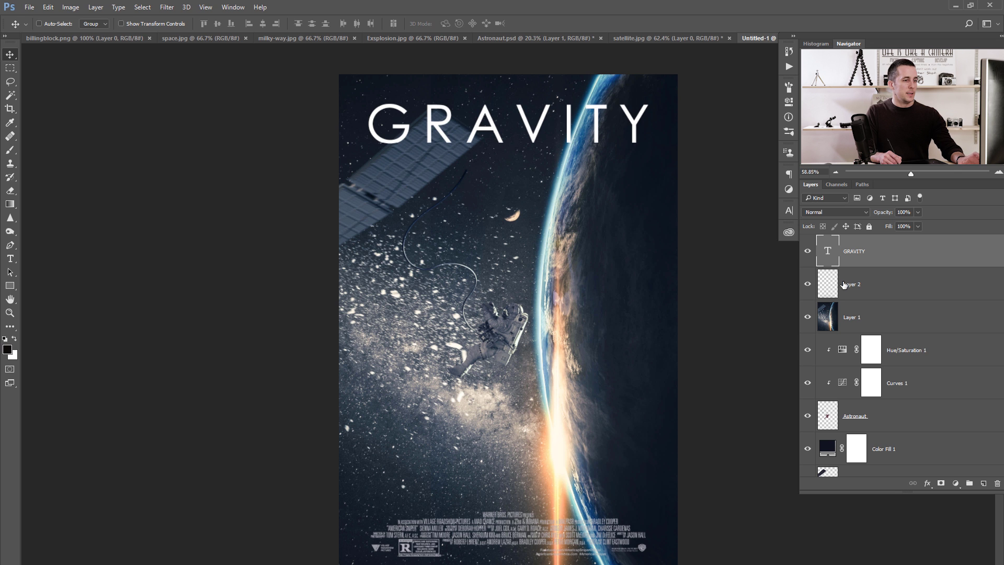
{"action": "scroll", "coordinate": [533, 329], "scroll_direction": "down", "scroll_amount": 1}
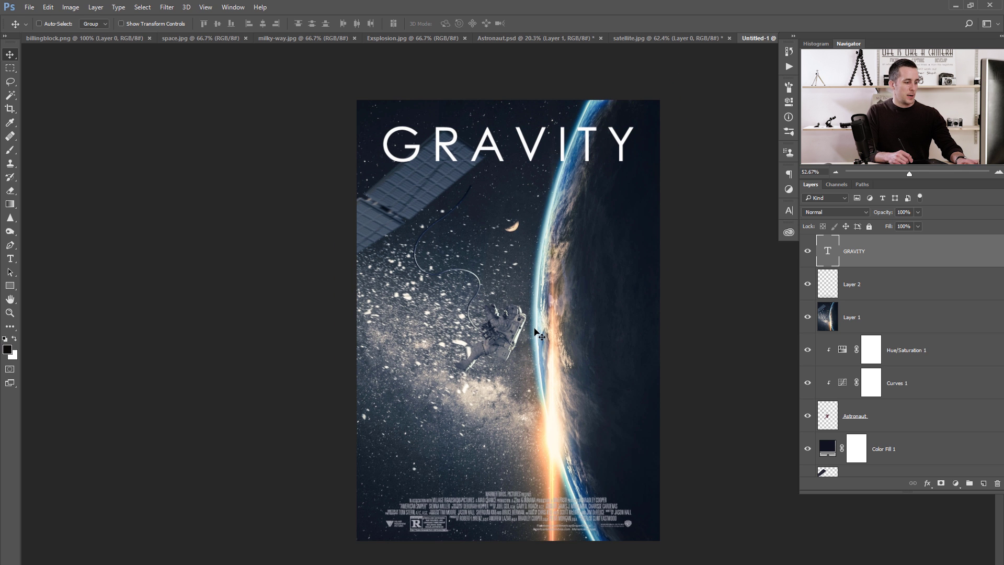
{"action": "key", "text": "f"}
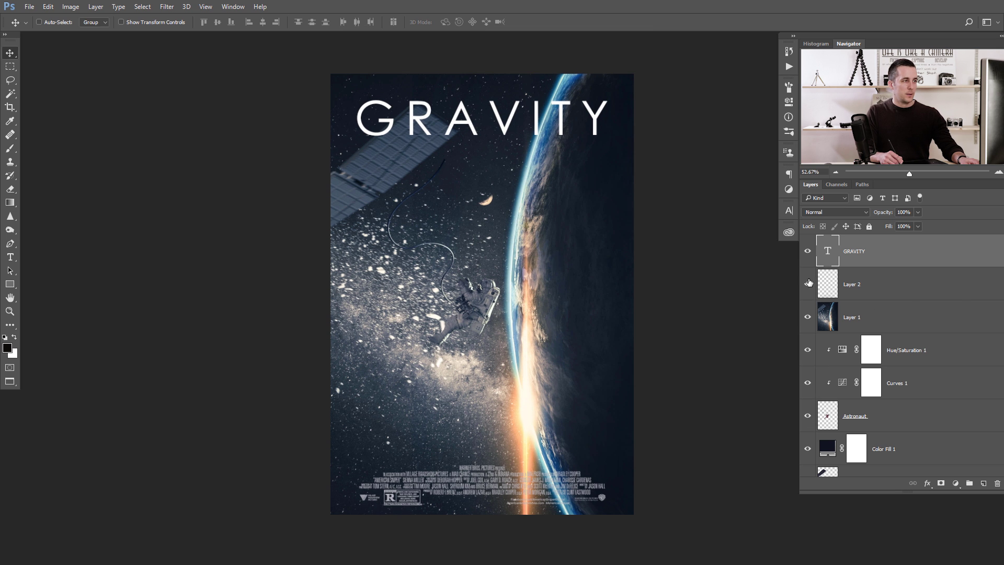
{"action": "left_click_drag", "start_coordinate": [808, 251], "coordinate": [811, 318]}
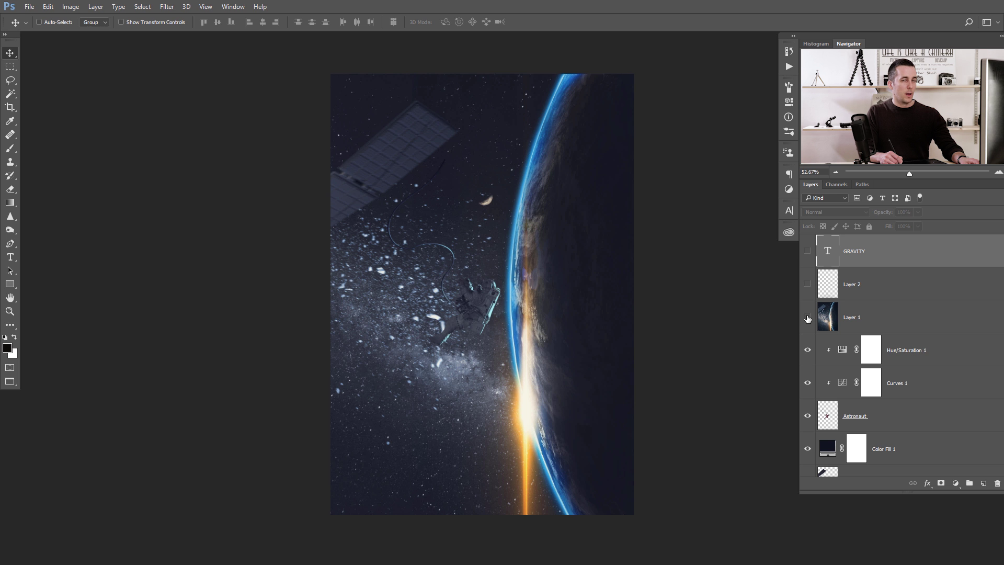
{"action": "left_click_drag", "start_coordinate": [807, 320], "coordinate": [810, 259]}
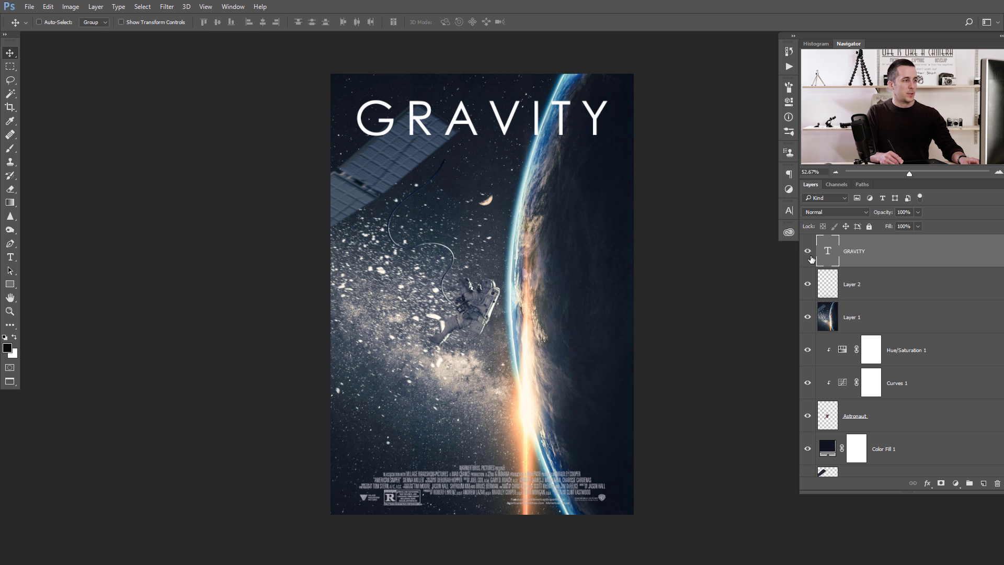